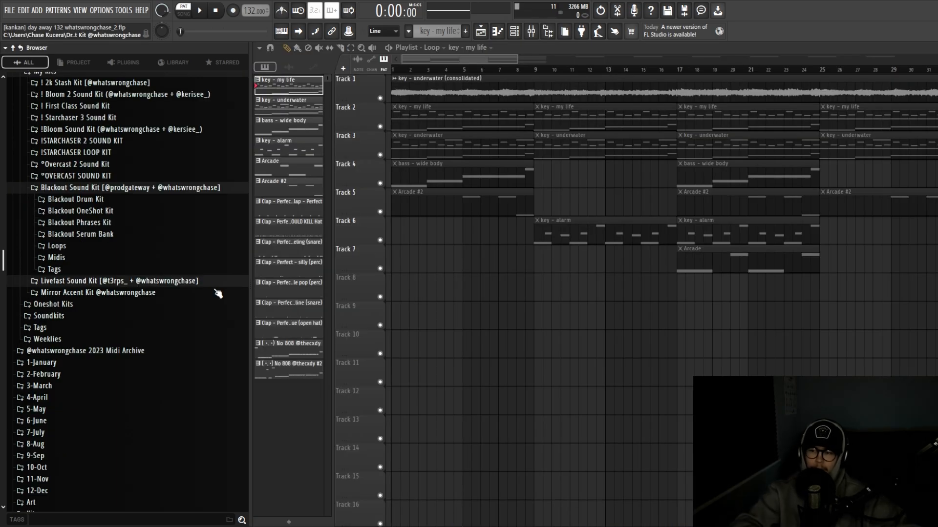
# Widen the Browser panel and scroll through the sample library
pyautogui.moveTo(250, 254); pyautogui.dragTo(270, 253)
pyautogui.scroll(5, 156, 273)
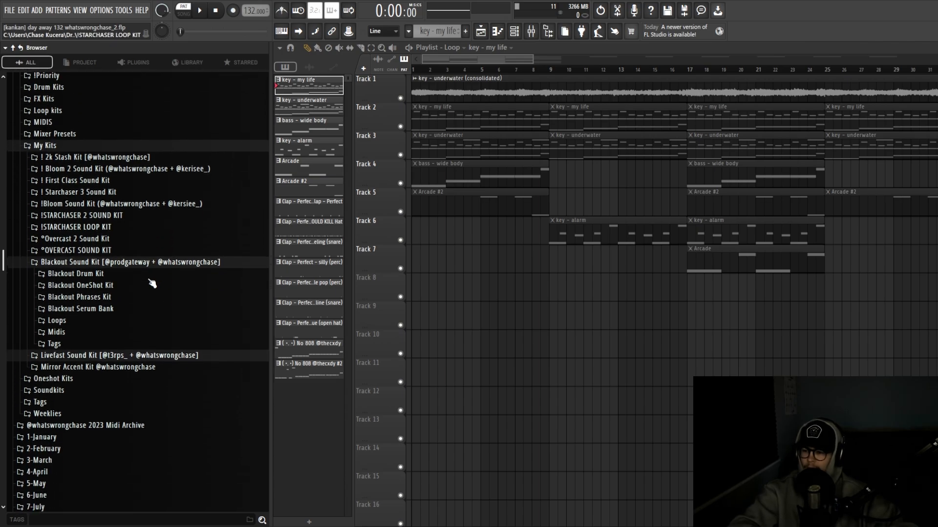
pyautogui.scroll(-1, 137, 276)
pyautogui.scroll(-1, 107, 277)
pyautogui.scroll(1, 132, 269)
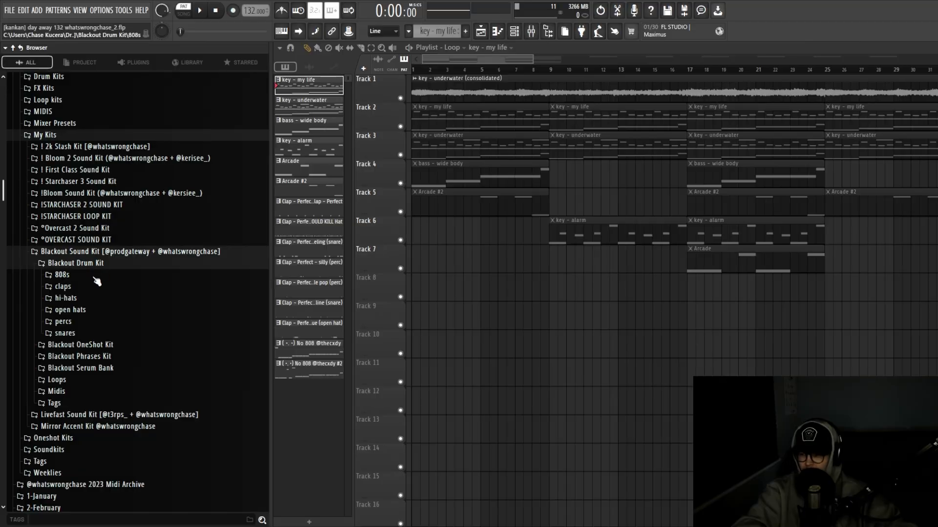
# Peek inside the Blackout OneShot Kit and Blackout Phrases Kit folders, then collapse them
pyautogui.click(98, 276)
pyautogui.click(100, 276)
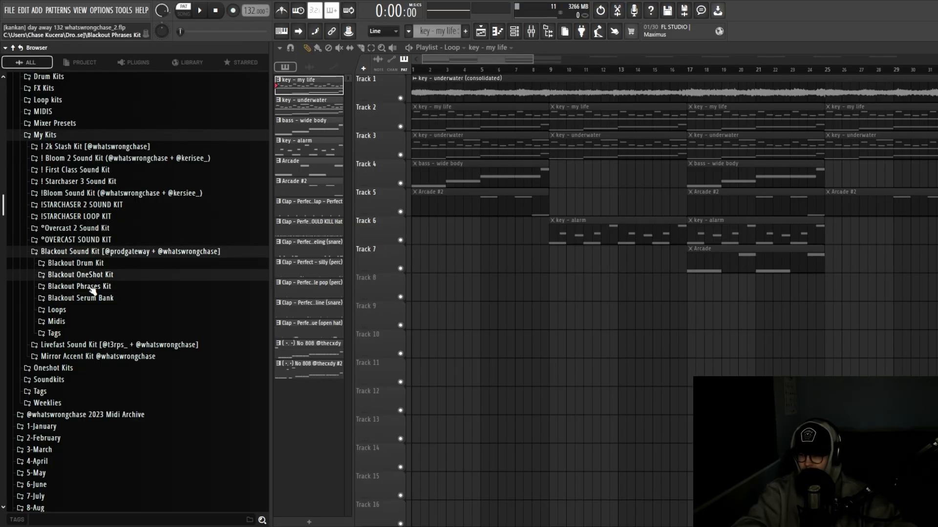
pyautogui.click(93, 288)
pyautogui.click(92, 288)
# Peek into the Blackout Serum Bank and Loops folders, then collapse and re-expand Blackout Sound Kit
pyautogui.scroll(-2, 95, 273)
pyautogui.click(96, 237)
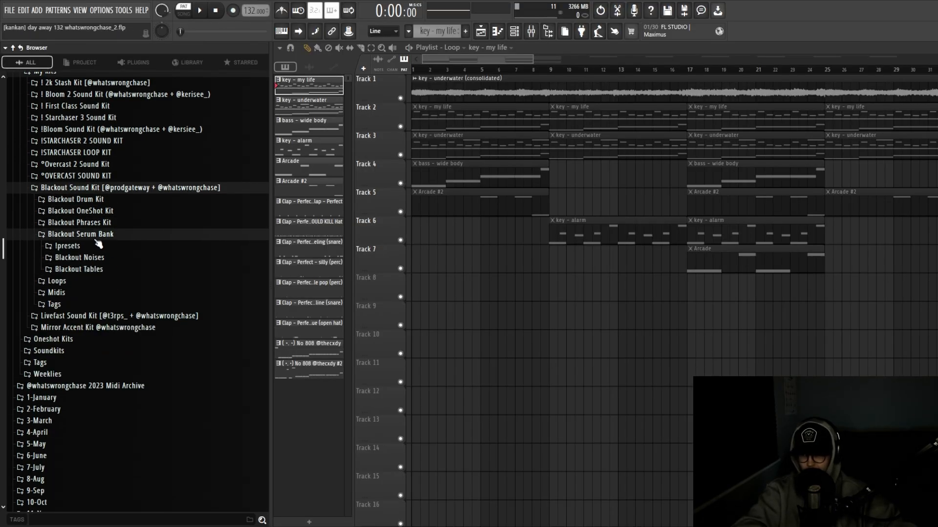
pyautogui.click(96, 235)
pyautogui.click(66, 248)
pyautogui.click(65, 250)
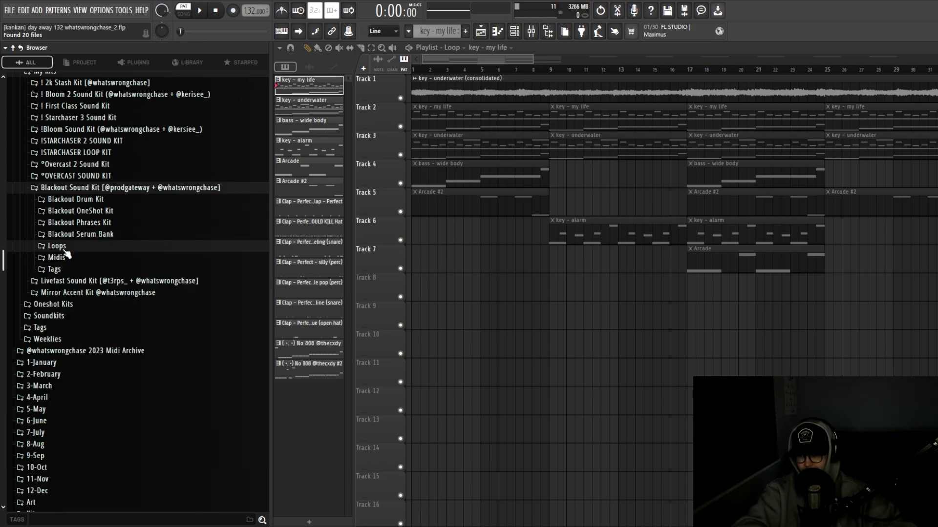
pyautogui.scroll(2, 66, 254)
pyautogui.click(93, 250)
pyautogui.click(93, 250)
# Expand Blackout Drum Kit to view its drum folders, then collapse it
pyautogui.scroll(2, 96, 273)
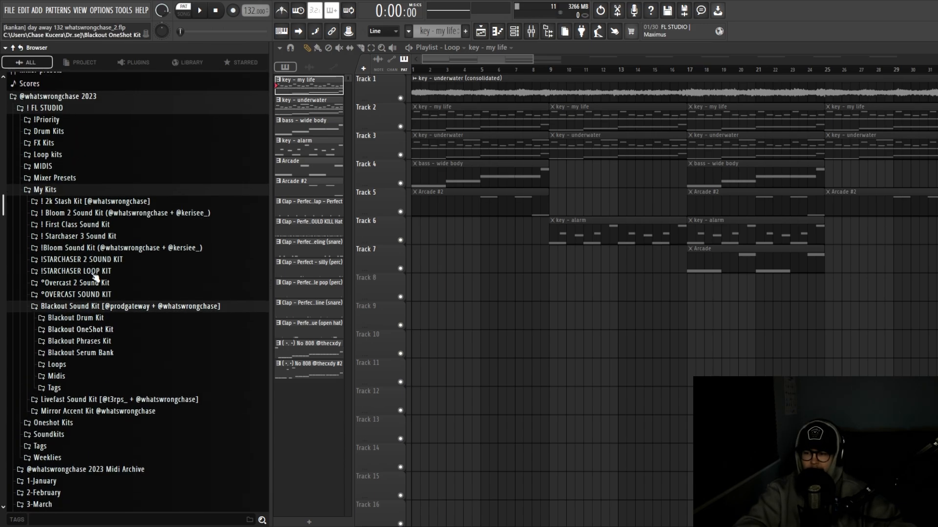
pyautogui.scroll(-2, 95, 278)
pyautogui.click(96, 265)
pyautogui.scroll(-2, 100, 254)
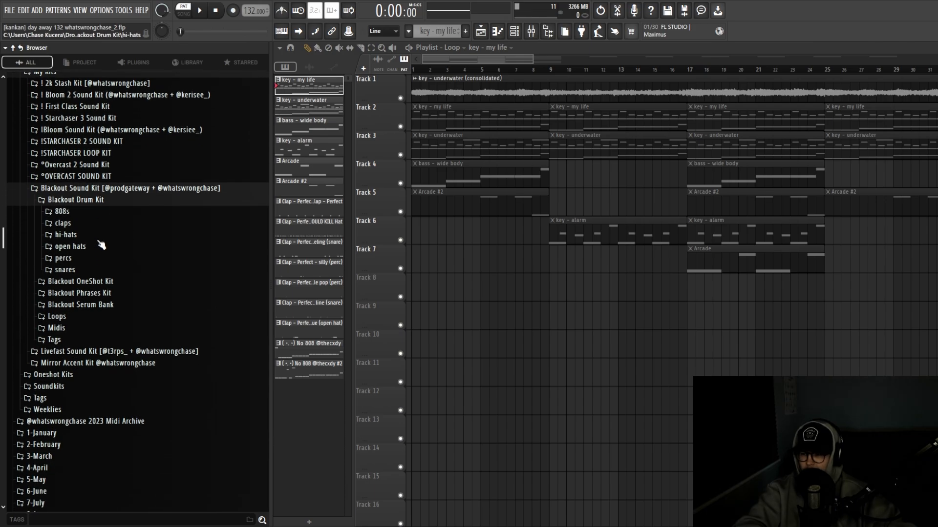
pyautogui.click(75, 200)
pyautogui.scroll(2, 103, 247)
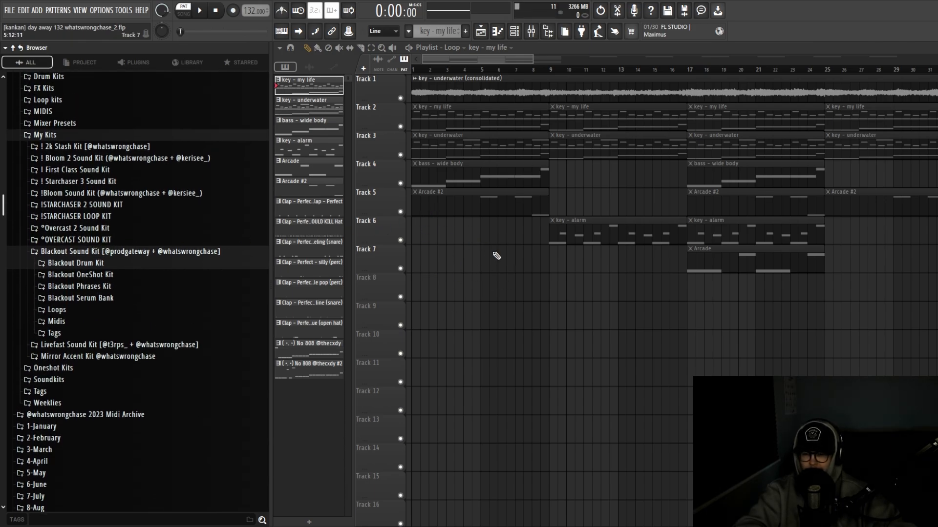
# Browse Blackout OneShot Kit's Bonus Oneshots and the Serum Bank, then collapse Blackout Sound Kit
pyautogui.click(99, 275)
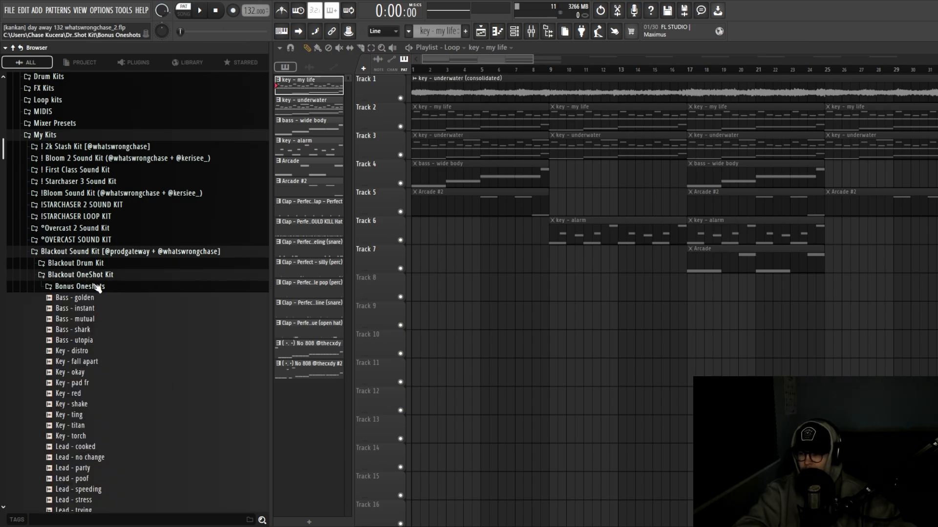
pyautogui.scroll(-2, 95, 285)
pyautogui.click(88, 224)
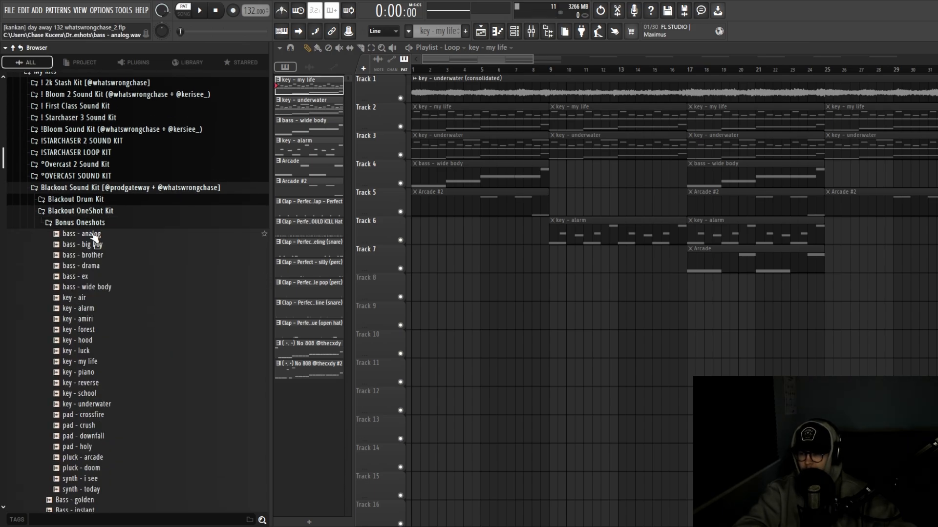
pyautogui.click(88, 214)
pyautogui.click(89, 235)
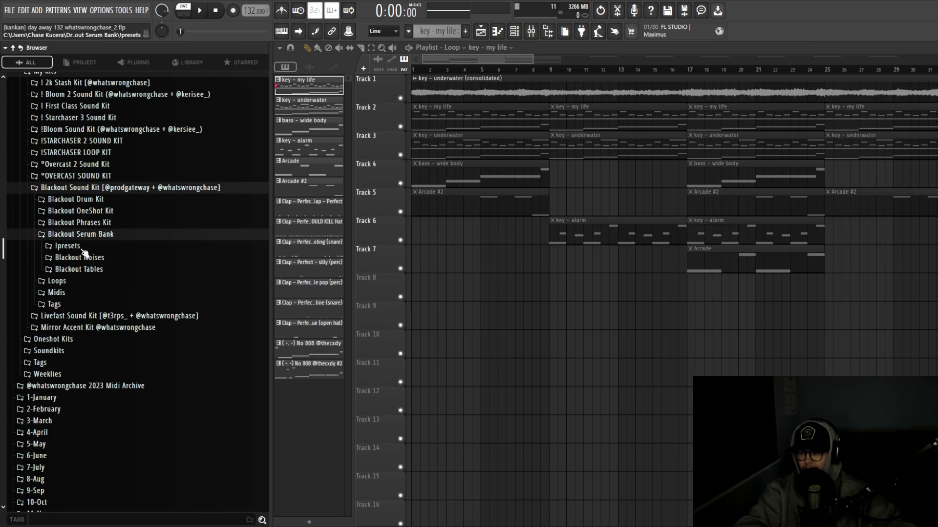
pyautogui.click(92, 235)
pyautogui.click(101, 214)
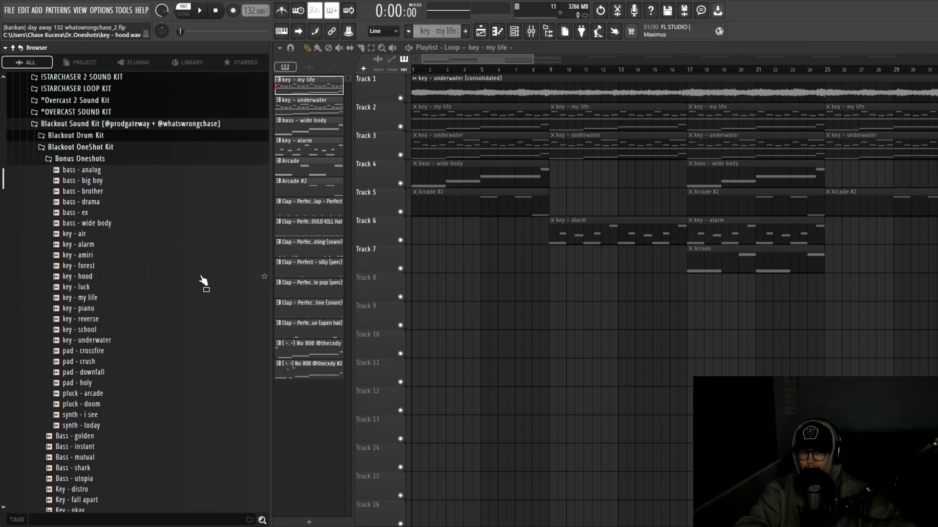
pyautogui.click(105, 126)
# Expand ! 2k Stash Kit to show its cover art and sub-kits, then collapse My Kits
pyautogui.scroll(2, 119, 220)
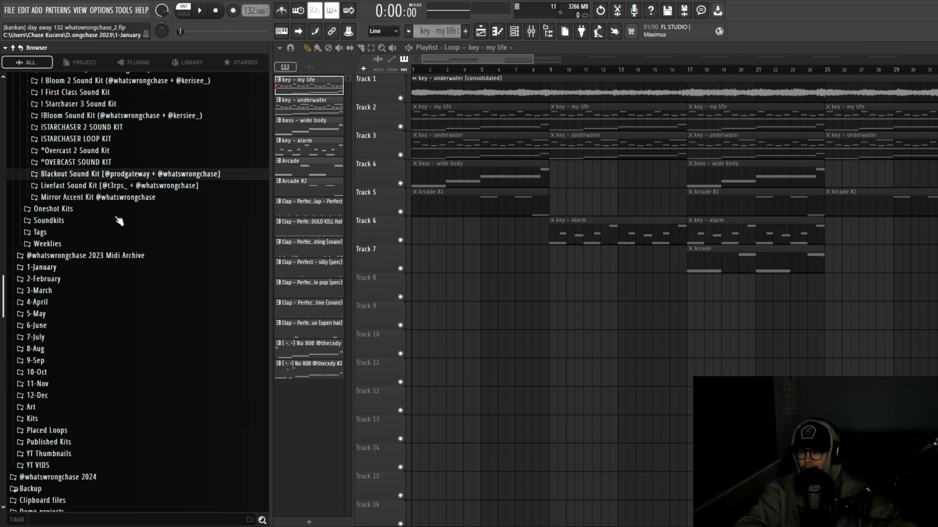
pyautogui.scroll(5, 119, 220)
pyautogui.click(76, 214)
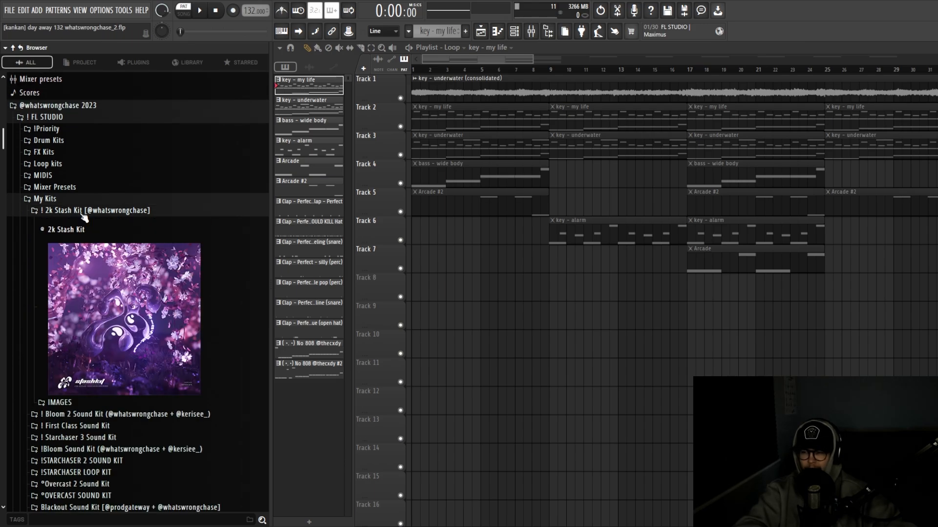
pyautogui.scroll(-2, 167, 278)
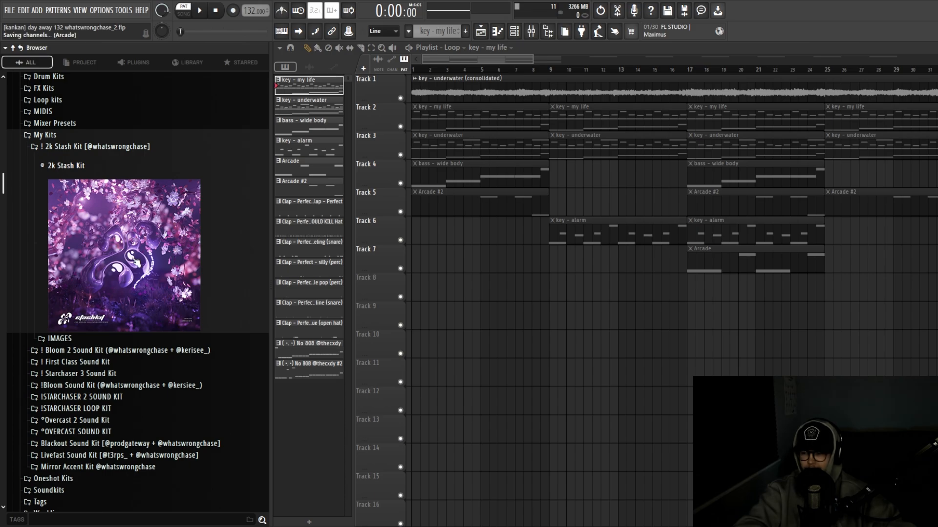
pyautogui.scroll(-8, 129, 299)
pyautogui.scroll(12, 122, 308)
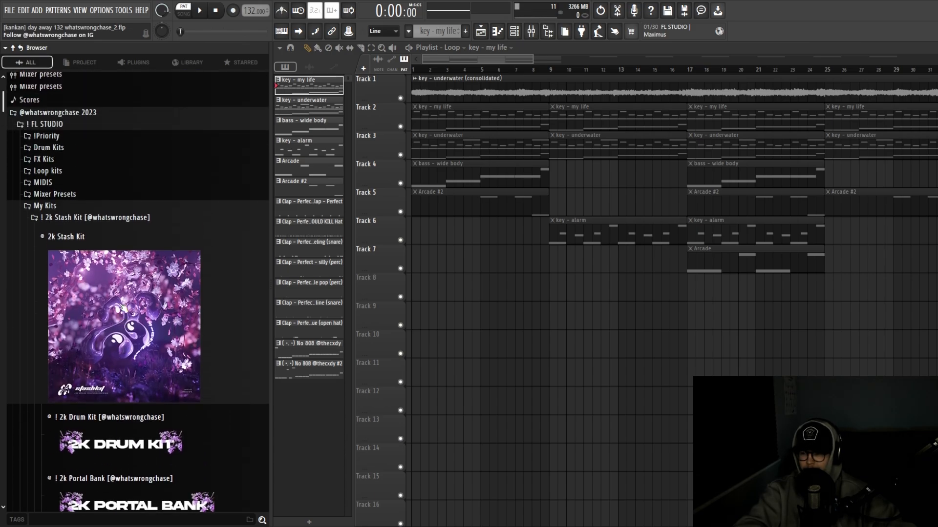
pyautogui.scroll(-1, 120, 310)
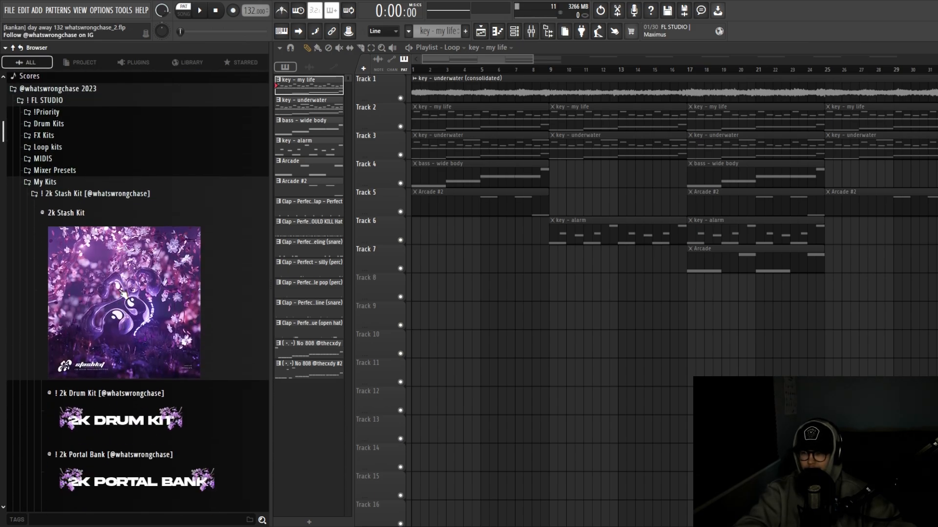
pyautogui.click(58, 186)
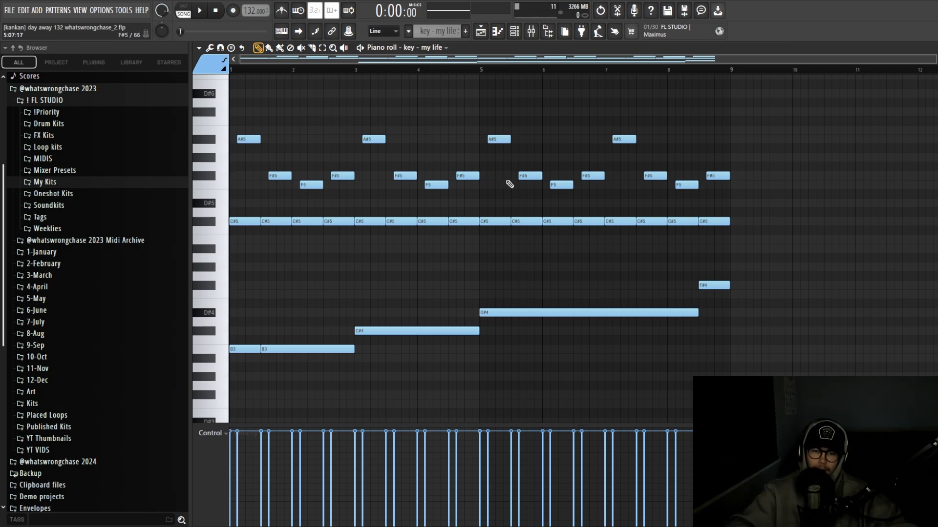
# Select and deselect the low B3–F#4 and upper C#5–A#5 notes of the key - my life melody
pyautogui.scroll(-1, 527, 264)
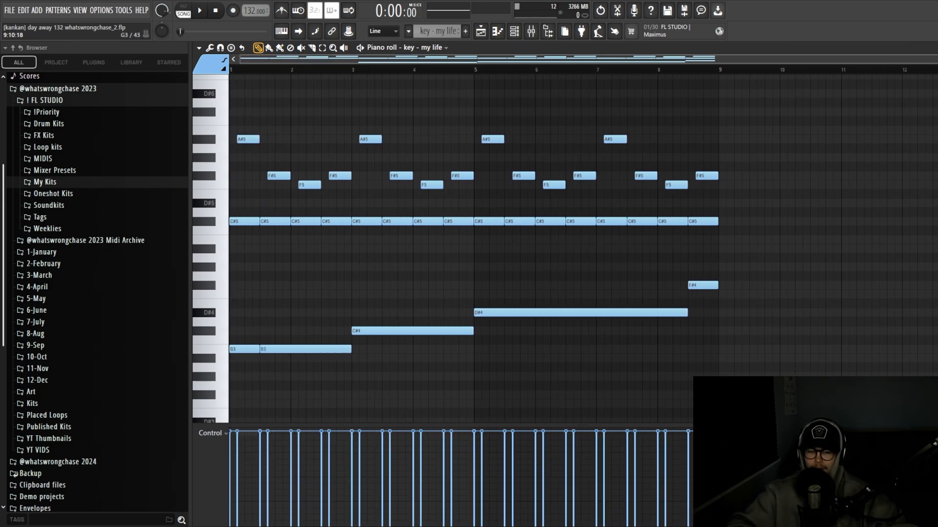
pyautogui.moveTo(768, 397); pyautogui.dragTo(210, 274)
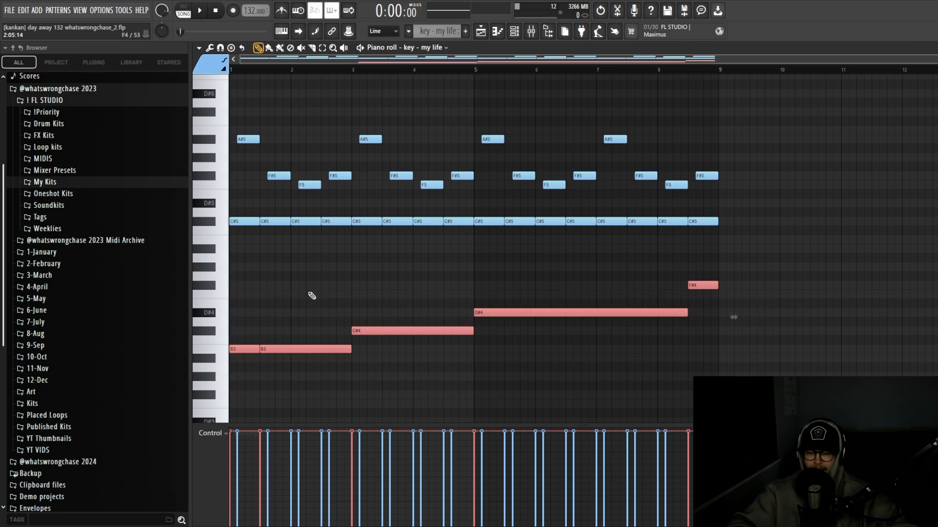
pyautogui.click(360, 290)
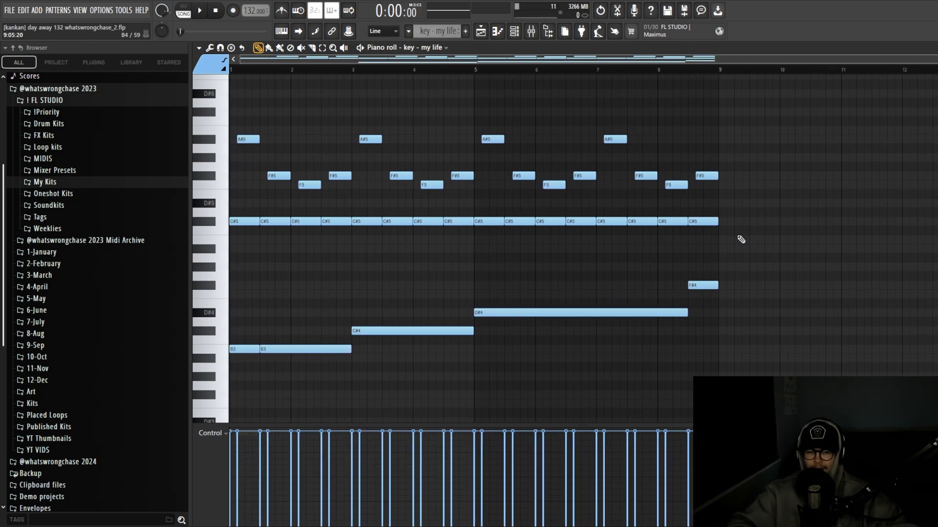
pyautogui.moveTo(738, 243); pyautogui.dragTo(234, 102)
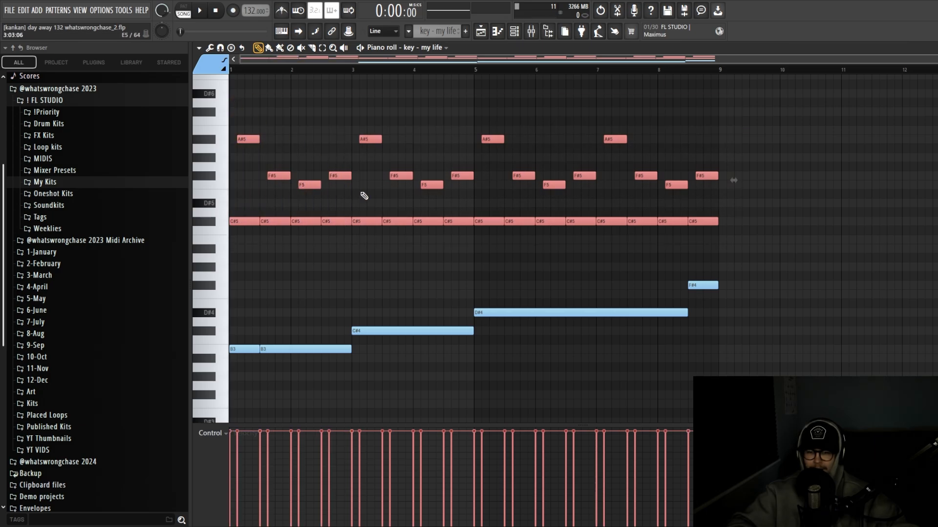
pyautogui.click(514, 251)
# Inspect the key - my life channel's sample playback and waveform settings
pyautogui.click(514, 33)
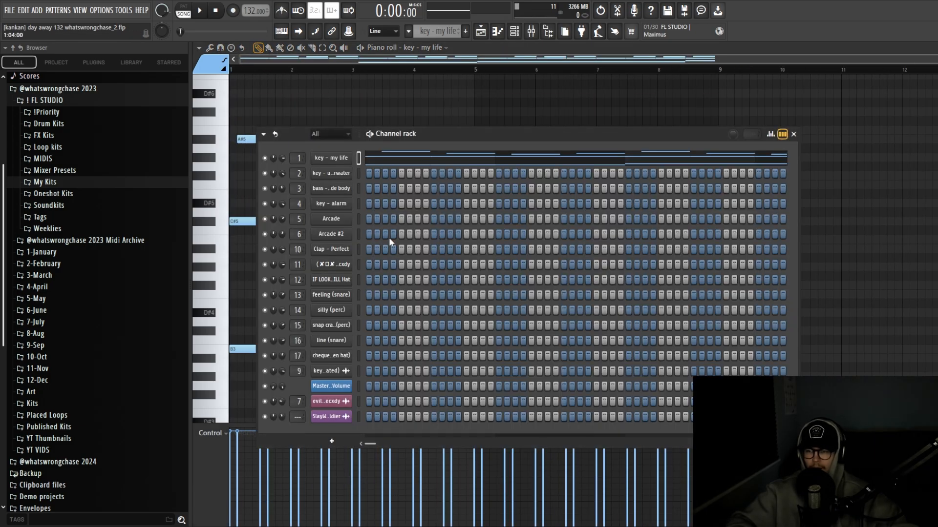
pyautogui.click(324, 162)
pyautogui.click(253, 158)
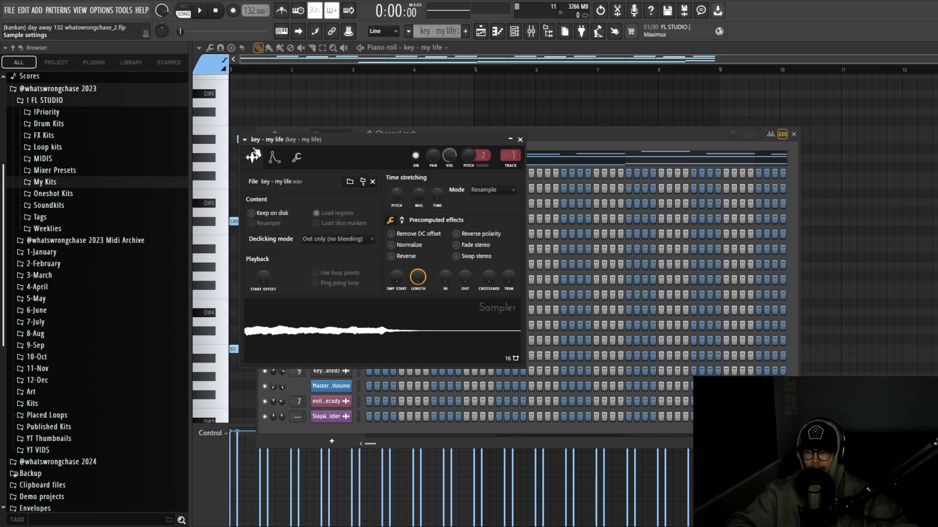
pyautogui.moveTo(341, 139); pyautogui.dragTo(363, 140)
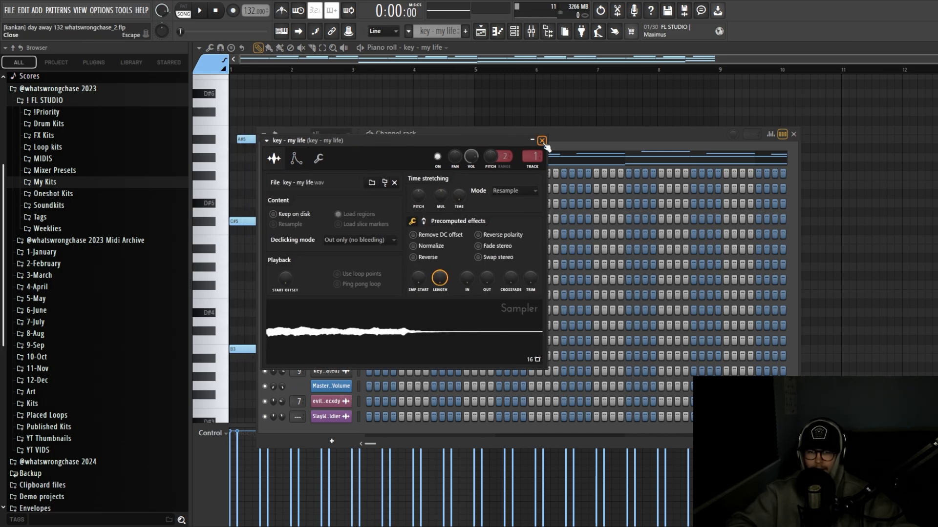
pyautogui.click(542, 140)
pyautogui.press('F6')
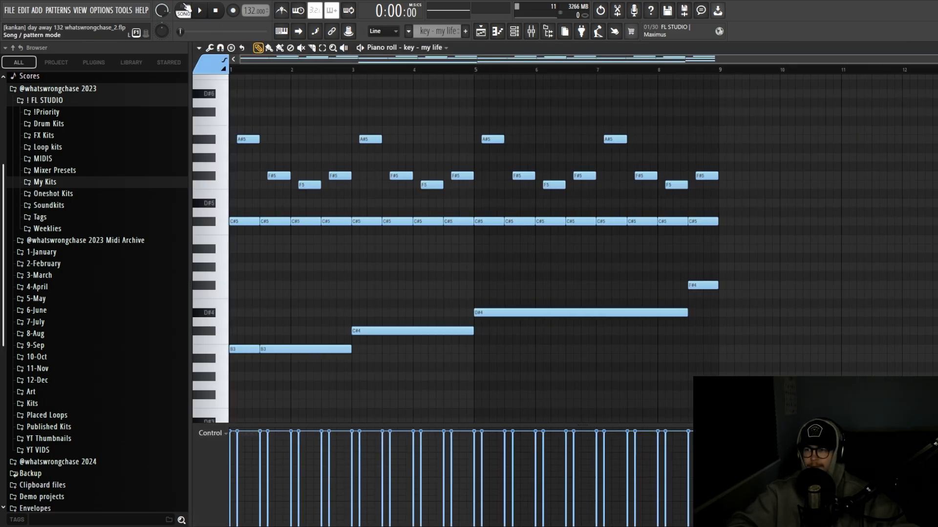
# Play the key - my life pattern alone in pattern mode, stop it, and show the mixer
pyautogui.press('l')
pyautogui.press('space')
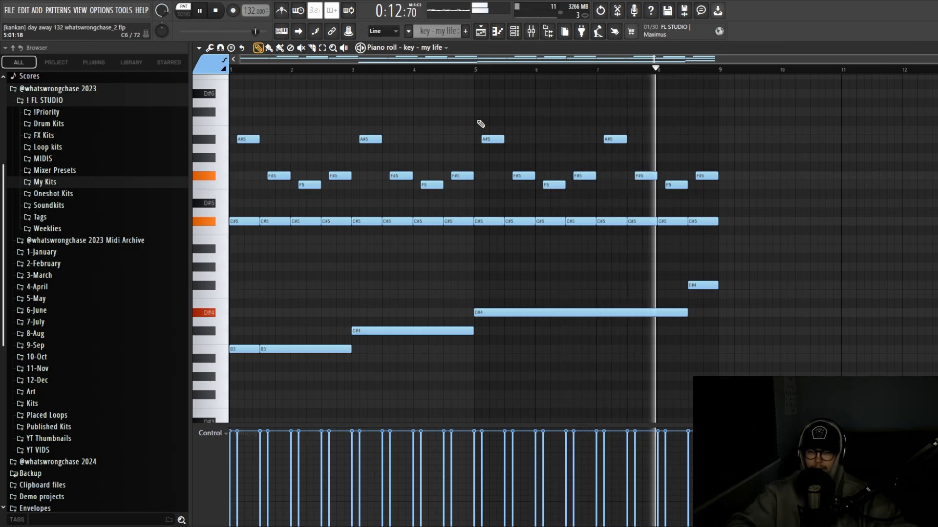
pyautogui.press('space')
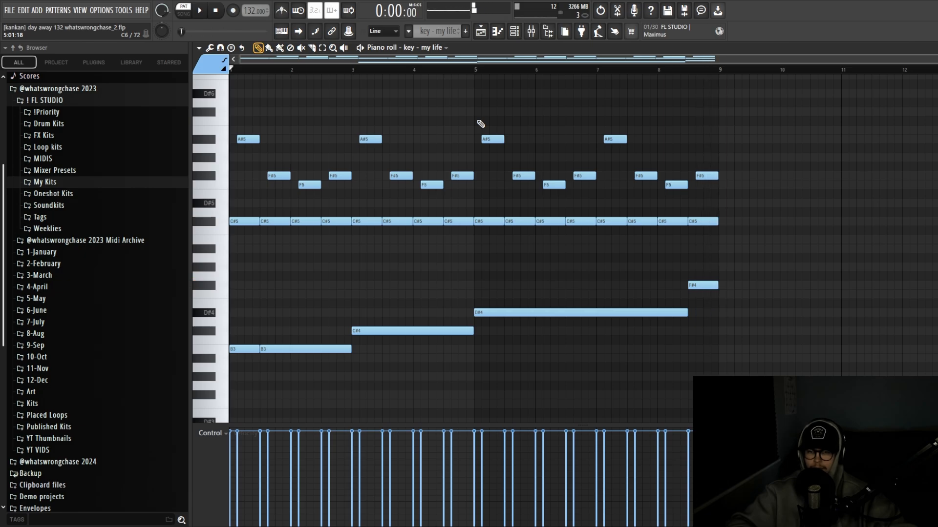
pyautogui.press('F6')
pyautogui.press('F9')
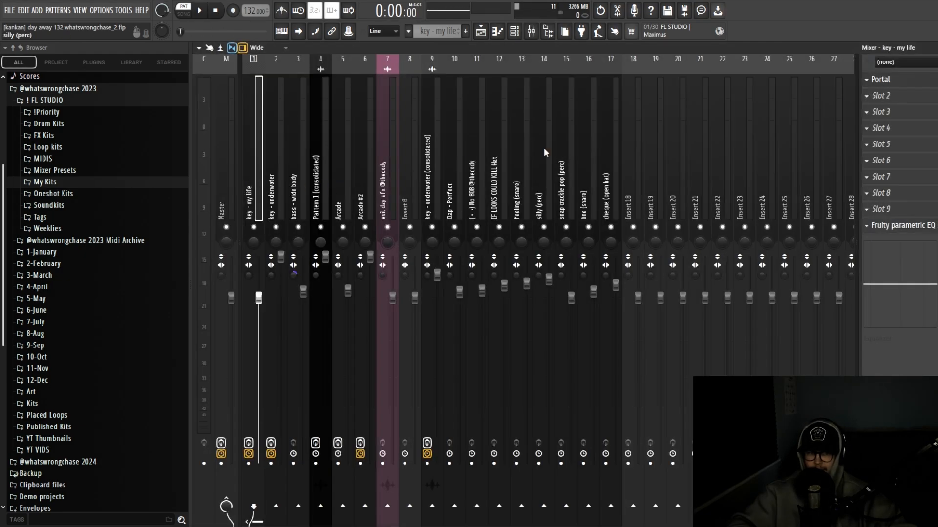
# Glance at the key - my life insert's parametric EQ, then close the Portal effect window
pyautogui.click(899, 225)
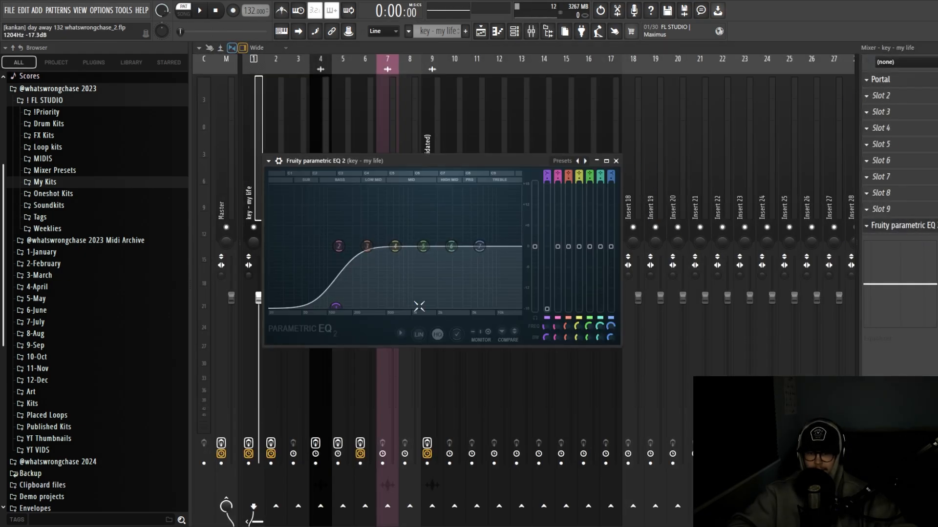
pyautogui.click(615, 161)
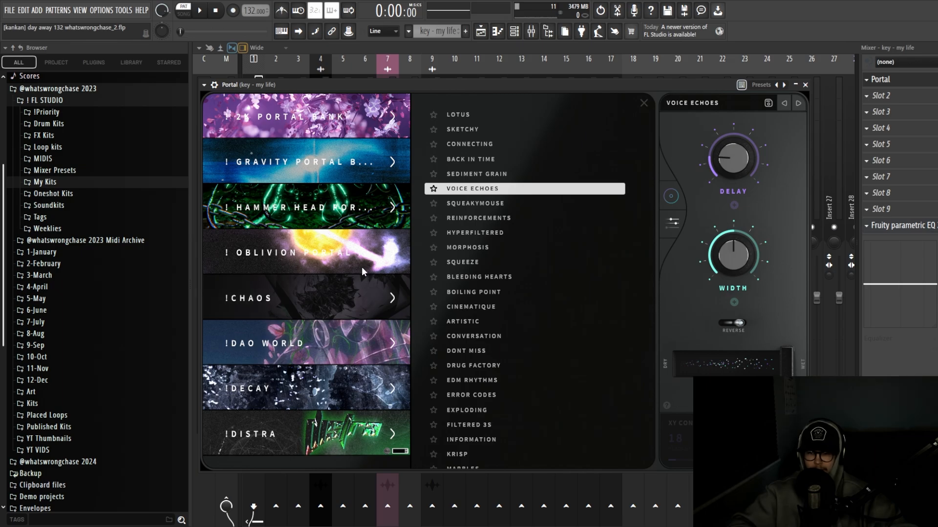
pyautogui.scroll(-3, 357, 271)
pyautogui.scroll(-14, 348, 274)
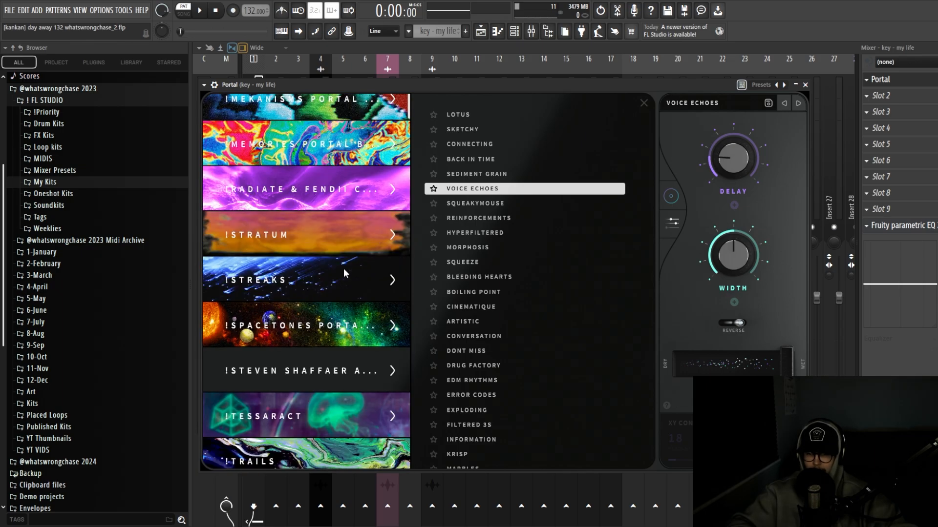
pyautogui.scroll(4, 355, 262)
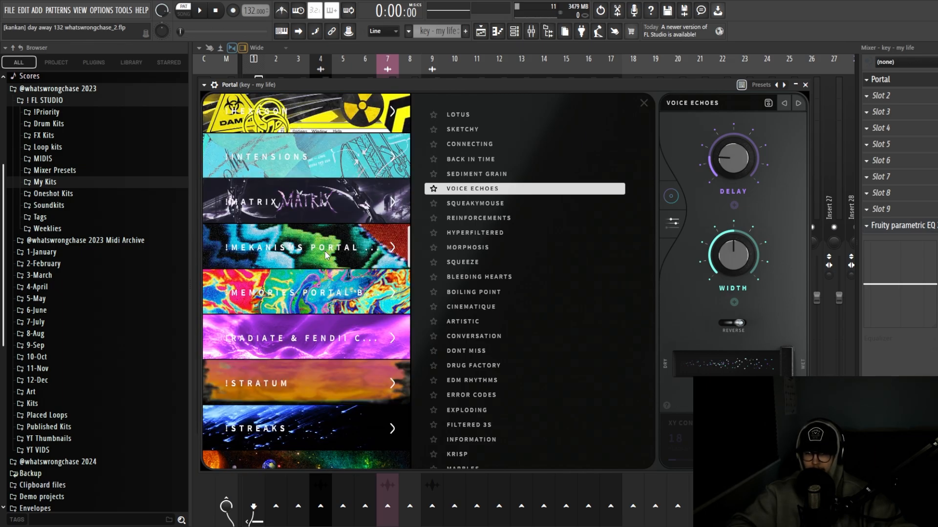
pyautogui.click(805, 84)
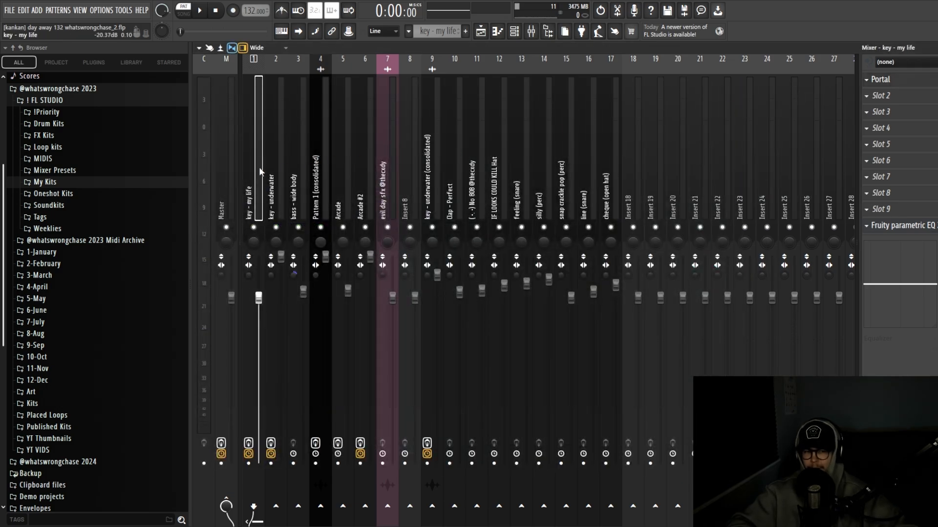
pyautogui.click(514, 31)
# Open the key – underwater clip's notes and check its channel settings
pyautogui.click(481, 32)
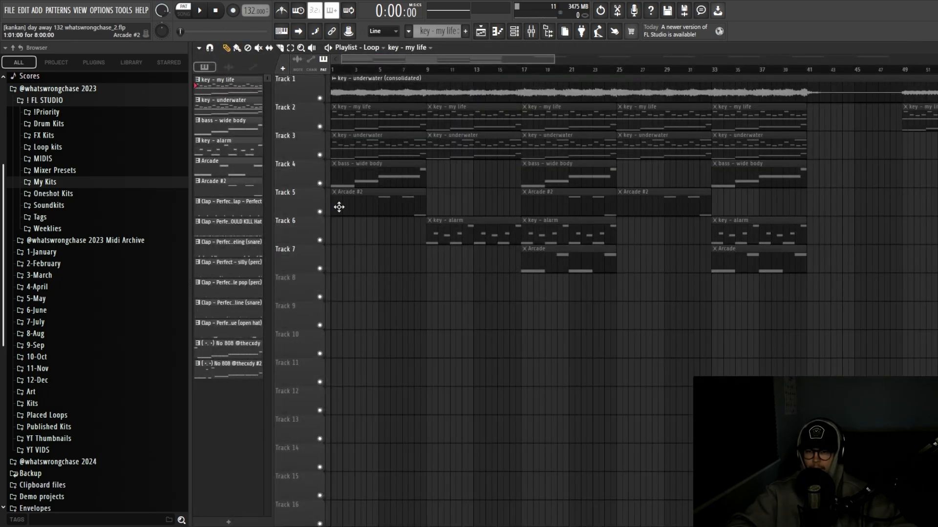
pyautogui.doubleClick(359, 142)
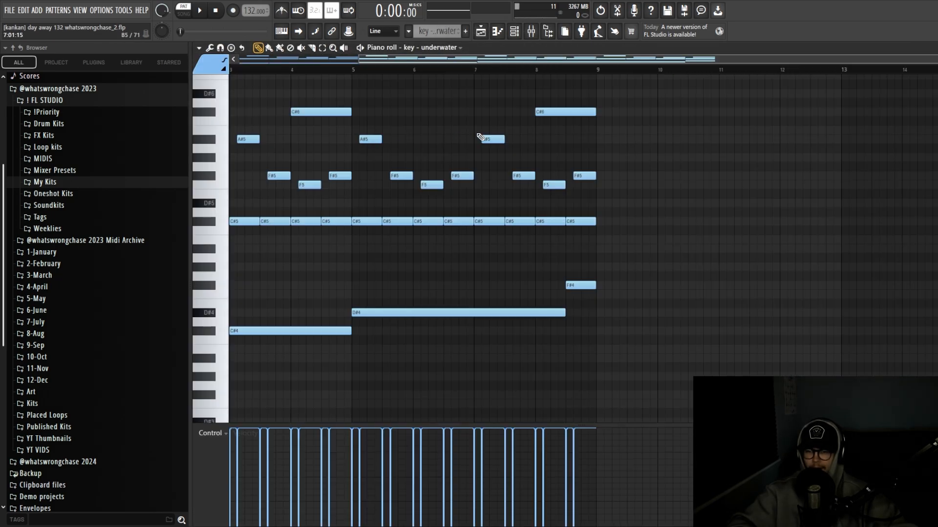
pyautogui.click(515, 32)
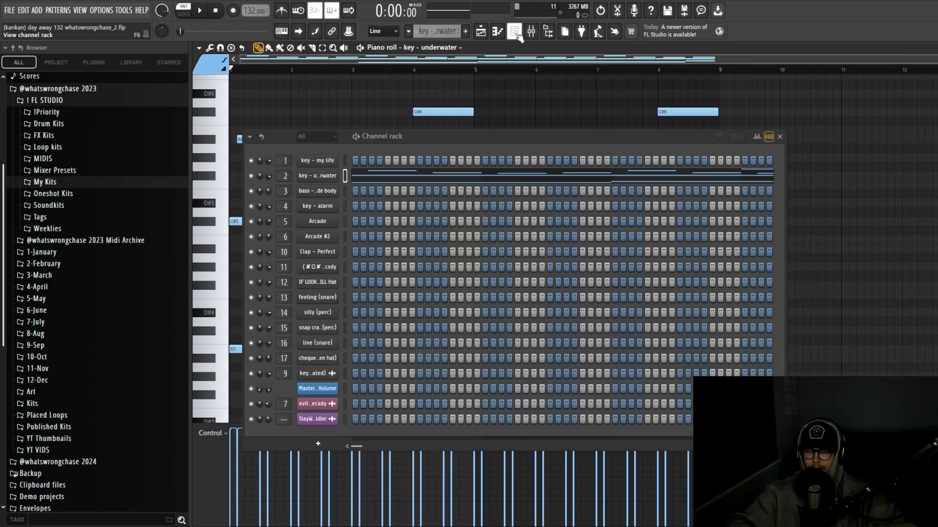
pyautogui.click(315, 180)
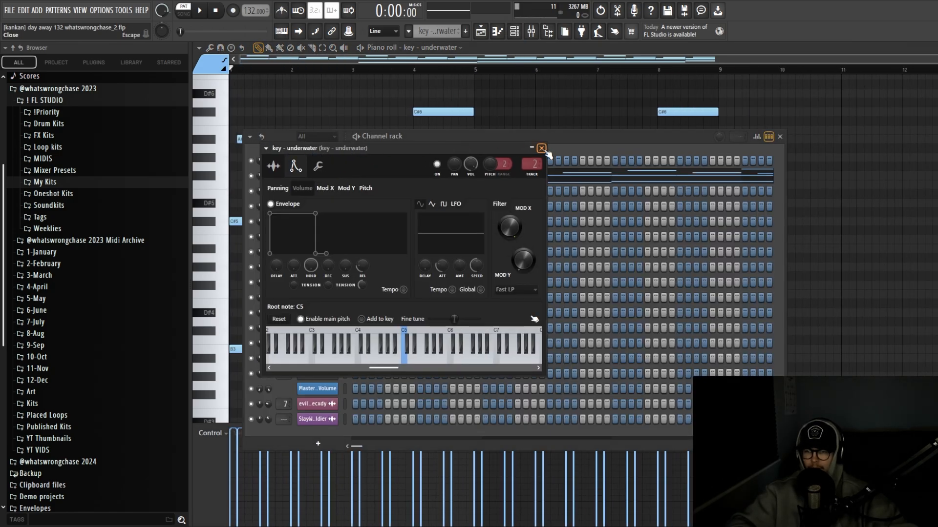
pyautogui.click(542, 148)
pyautogui.click(536, 113)
pyautogui.click(515, 32)
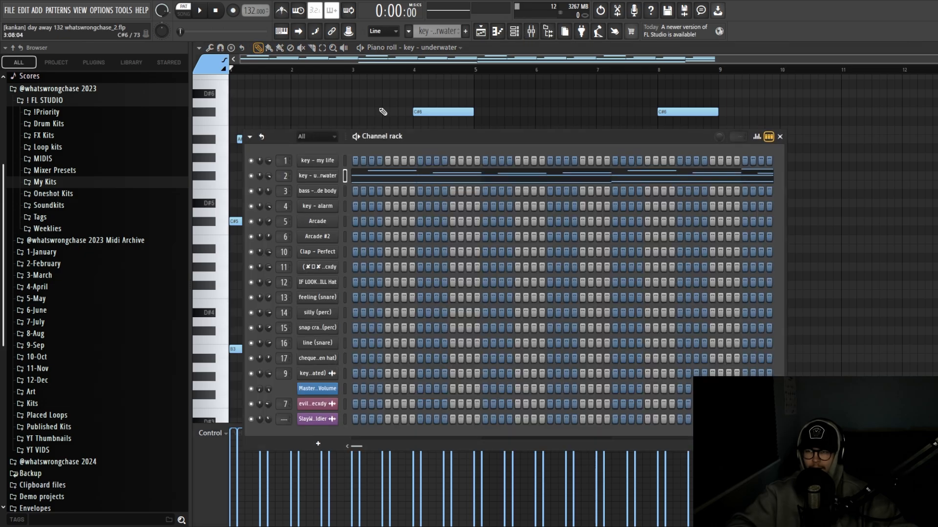
# Rewind to the pattern start and play the key – underwater melody through, then stop
pyautogui.scroll(1, 358, 99)
pyautogui.scroll(-1, 364, 98)
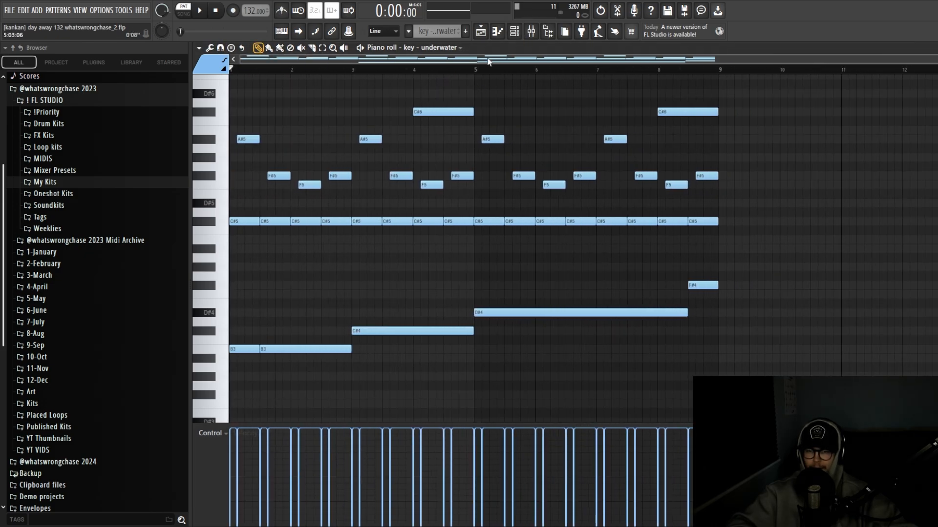
pyautogui.moveTo(468, 70); pyautogui.dragTo(218, 73)
pyautogui.scroll(1, 303, 105)
pyautogui.scroll(-1, 303, 105)
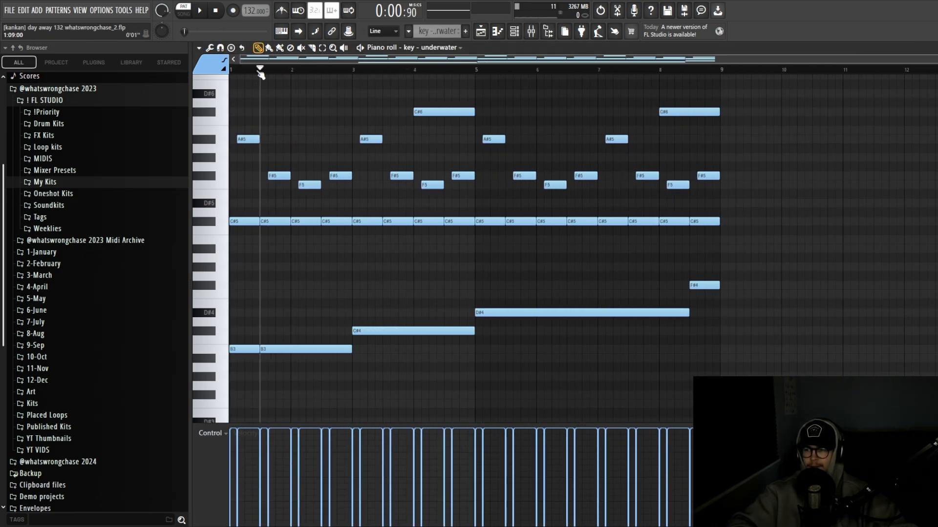
pyautogui.press('space')
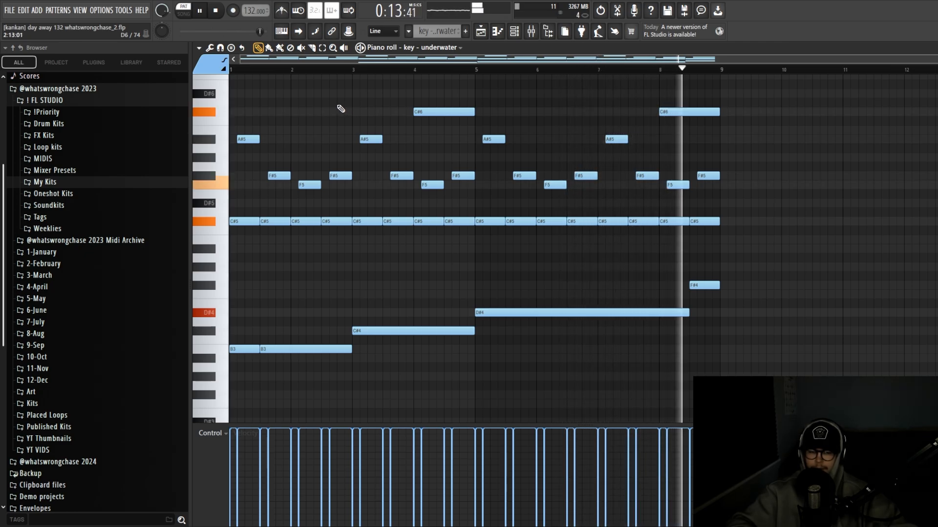
pyautogui.press('space')
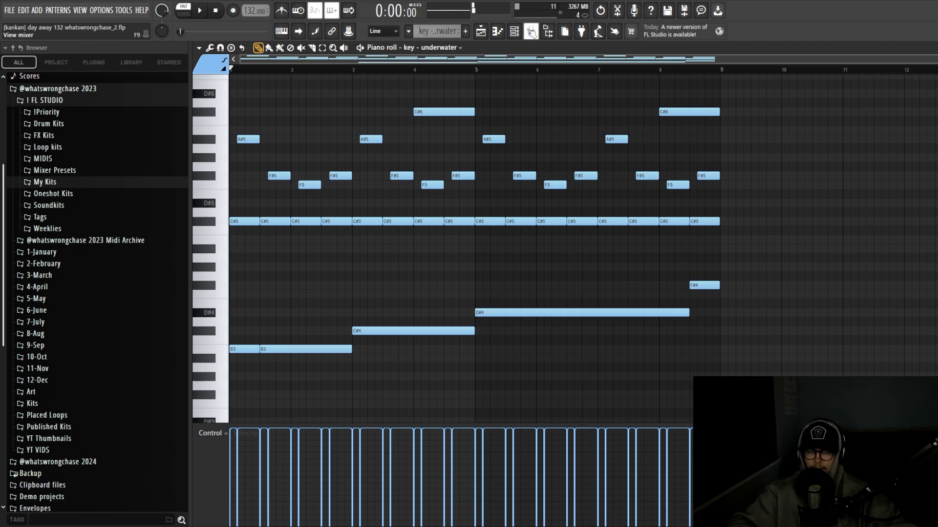
pyautogui.press('F7')
# Revisit the key – underwater sampler and piano roll, selecting its two C#6 notes
pyautogui.click(318, 176)
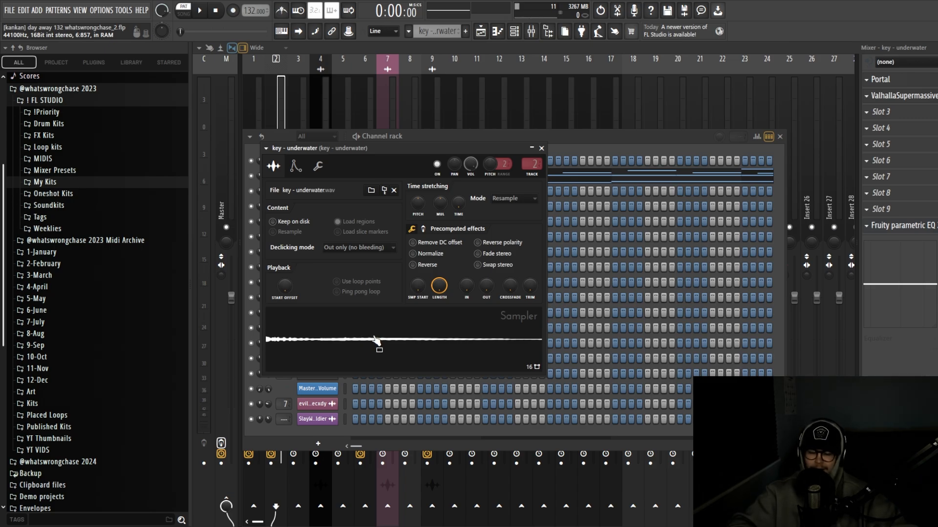
pyautogui.click(584, 183)
pyautogui.moveTo(726, 133); pyautogui.dragTo(390, 102)
pyautogui.click(481, 31)
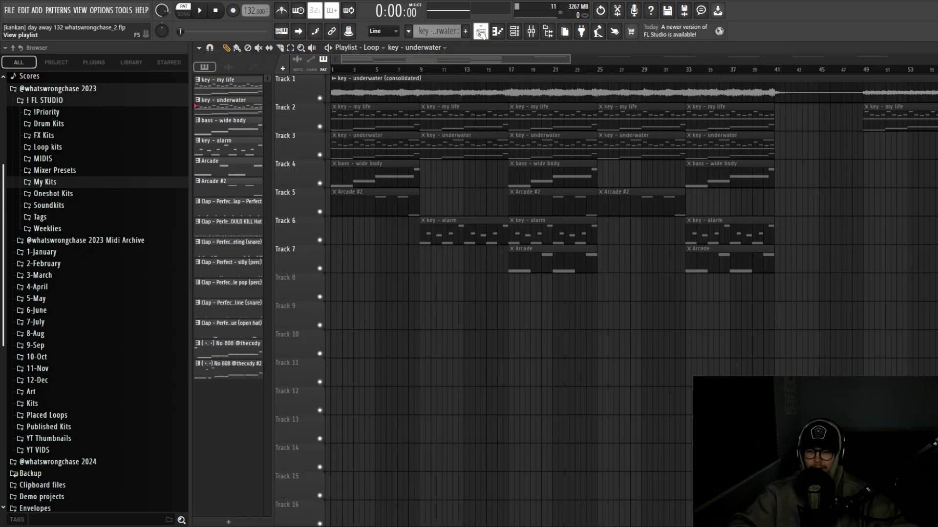
pyautogui.click(514, 31)
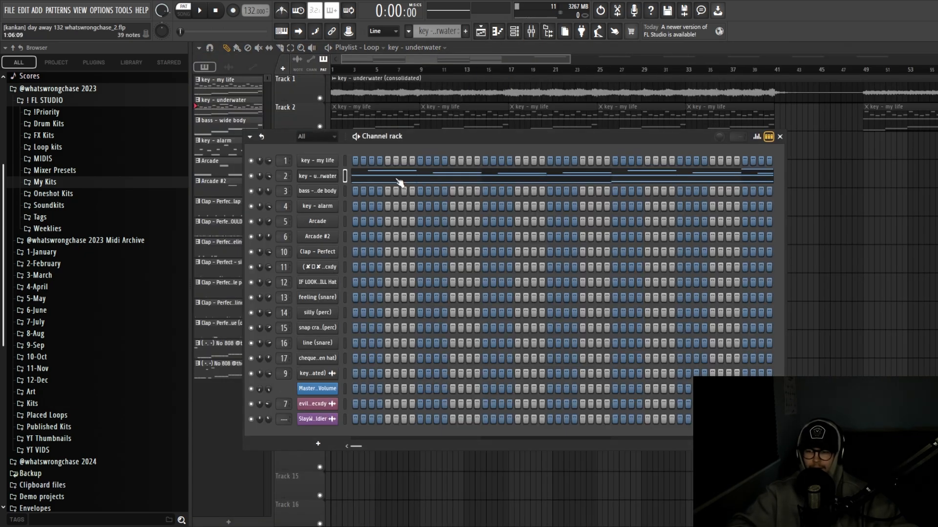
# In the mixer, look through the key – underwater insert's Portal, ValhallaSupermassive and parametric EQ windows
pyautogui.press('F9')
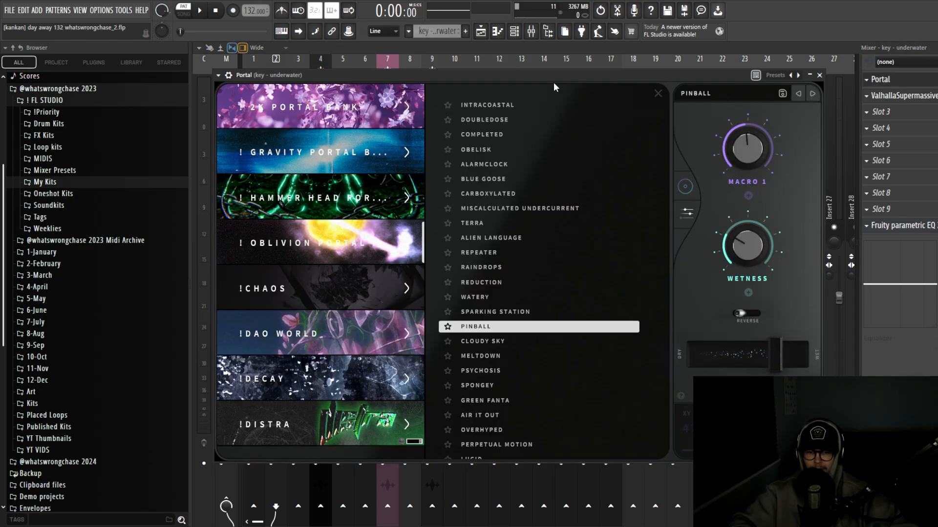
pyautogui.moveTo(550, 74); pyautogui.dragTo(561, 73)
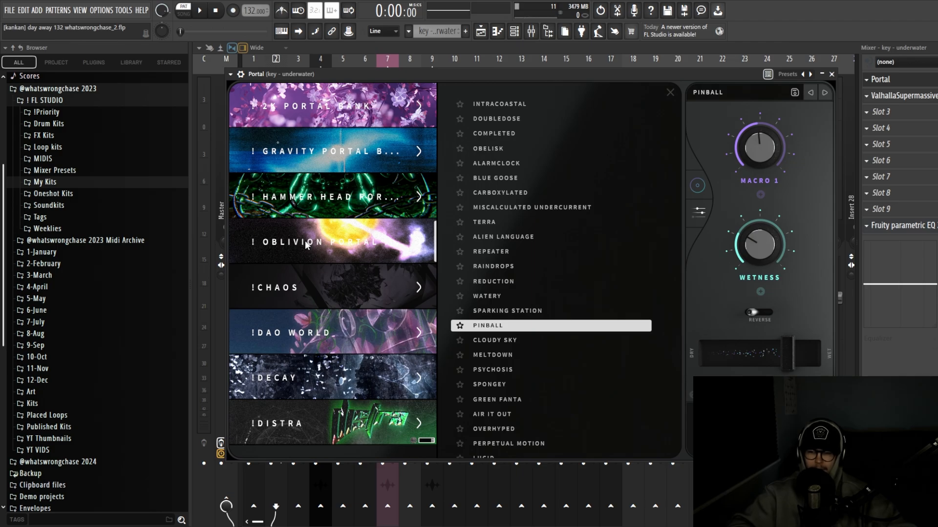
pyautogui.moveTo(545, 73); pyautogui.dragTo(530, 77)
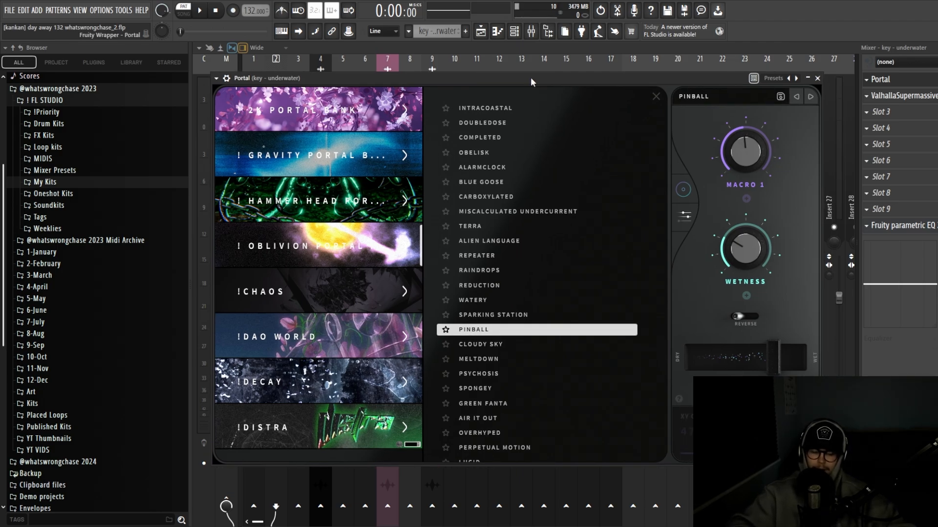
pyautogui.moveTo(531, 77); pyautogui.dragTo(530, 94)
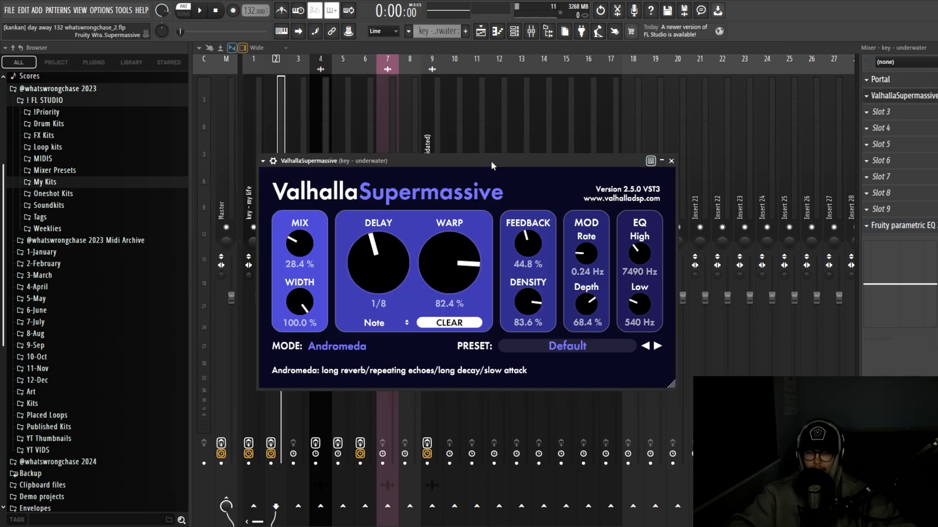
pyautogui.moveTo(491, 161)
pyautogui.mouseDown()
pyautogui.moveTo(508, 165)
pyautogui.moveTo(485, 171)
pyautogui.mouseUp()
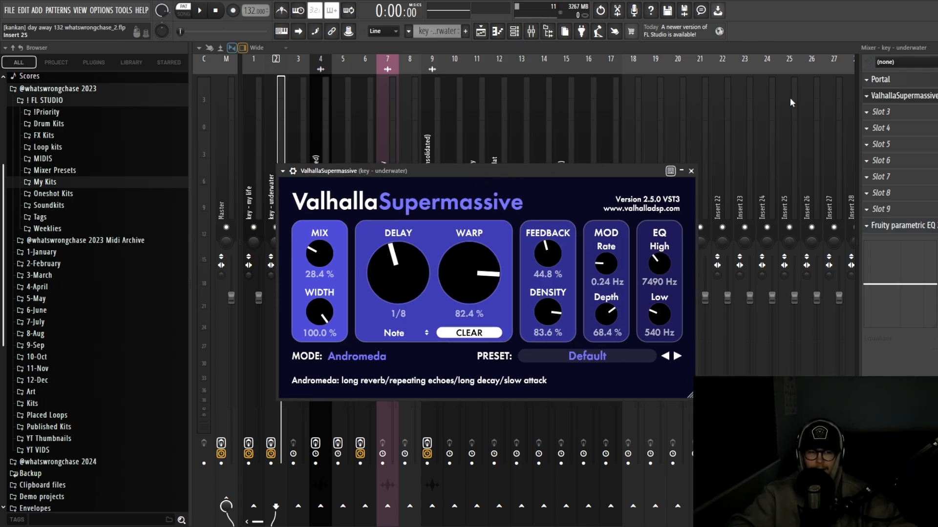
pyautogui.click(692, 170)
pyautogui.click(904, 225)
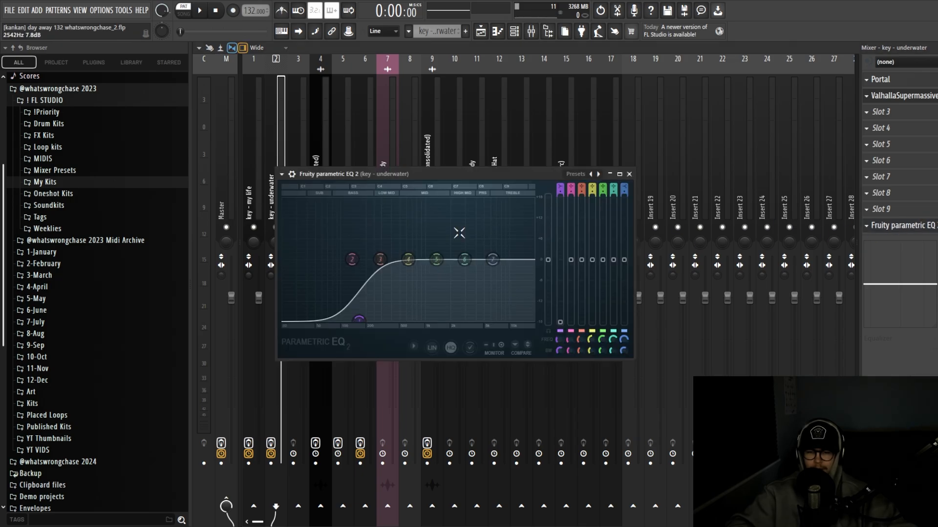
pyautogui.click(621, 171)
# Open the bass – wide body clip's notes in the piano roll
pyautogui.click(485, 37)
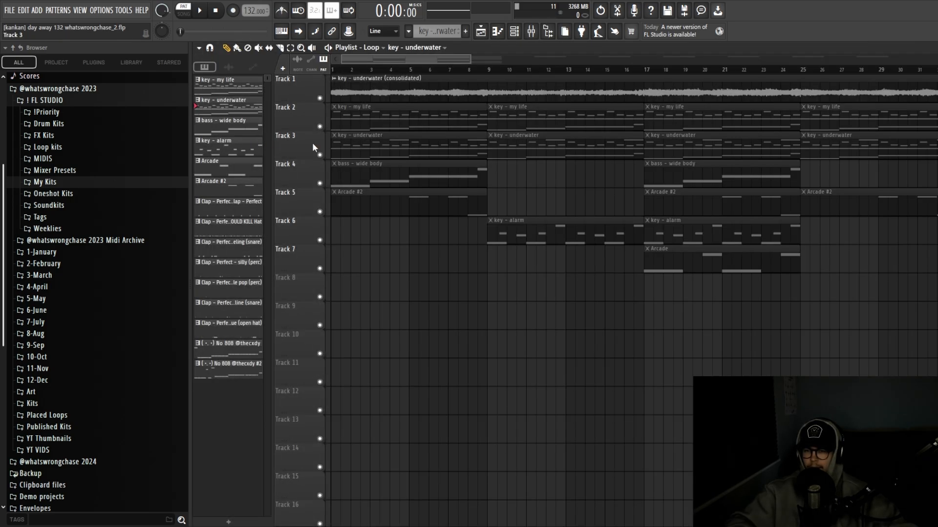
pyautogui.doubleClick(472, 143)
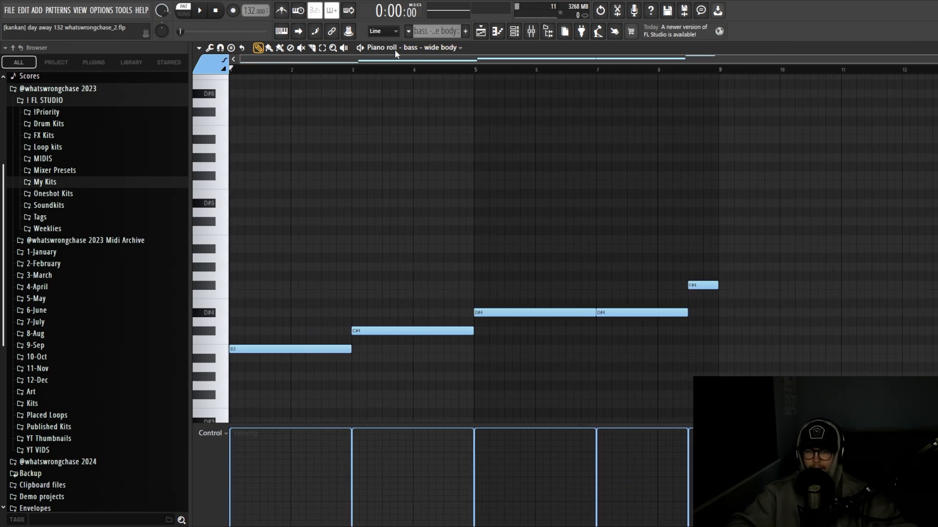
pyautogui.click(515, 35)
pyautogui.click(373, 196)
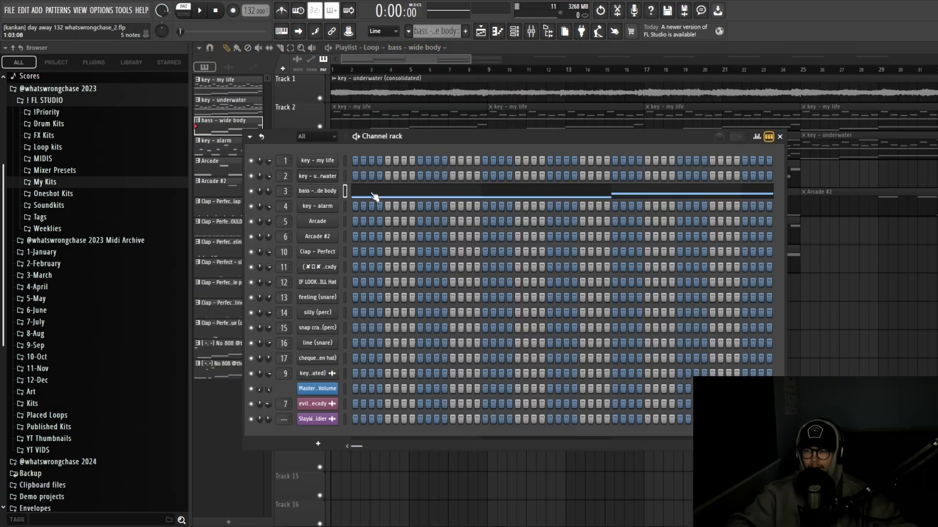
pyautogui.click(374, 196)
# Play the bass – wide body pattern through, stop it, and select all its notes
pyautogui.press('space')
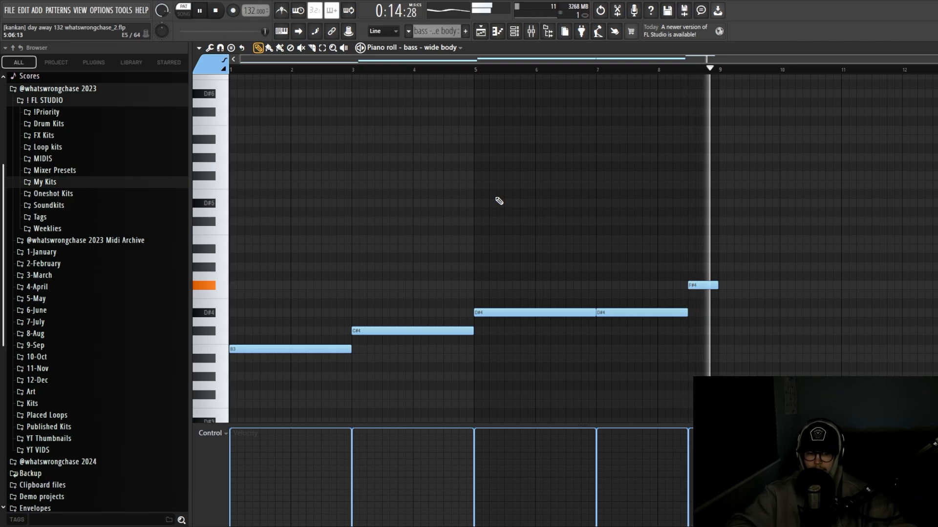
pyautogui.press('space')
pyautogui.scroll(1, 499, 202)
pyautogui.scroll(-1, 499, 201)
pyautogui.moveTo(768, 387); pyautogui.dragTo(216, 219)
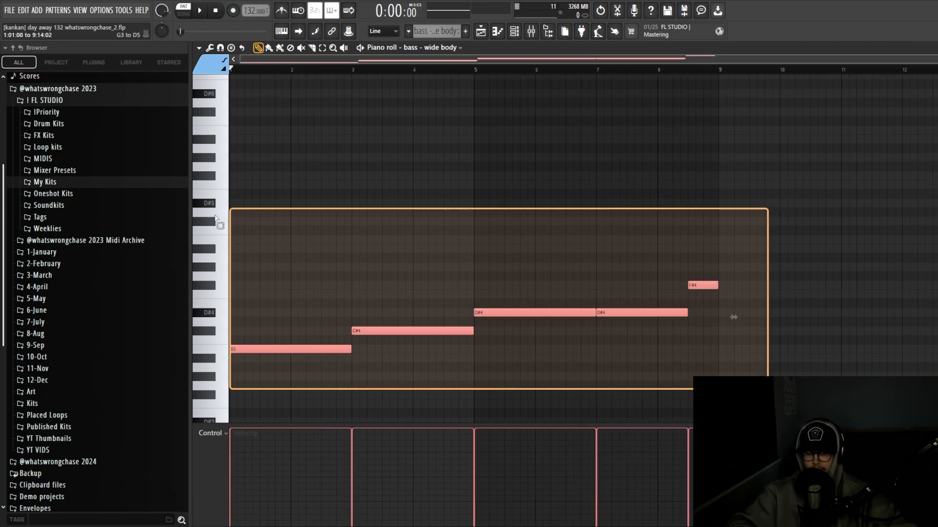
# Check the mixer, then scroll through the playlist arrangement
pyautogui.press('F9')
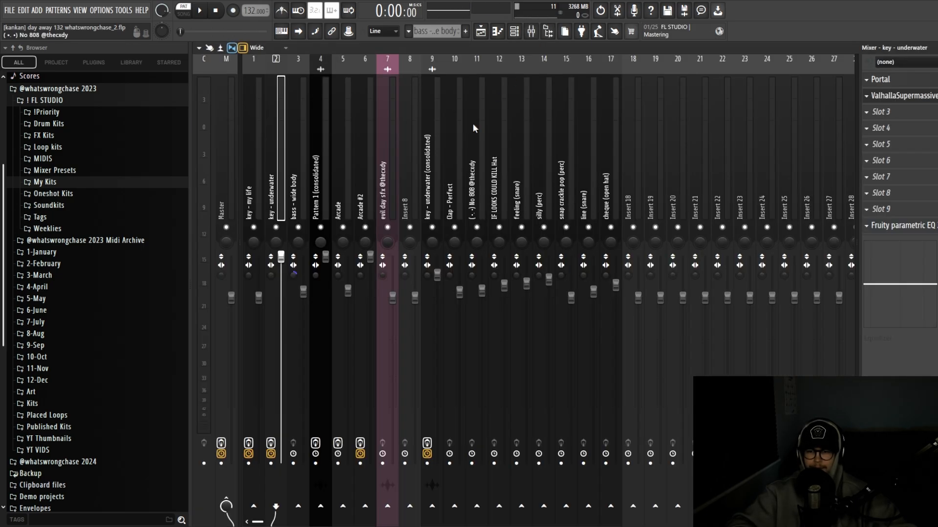
pyautogui.press('F5')
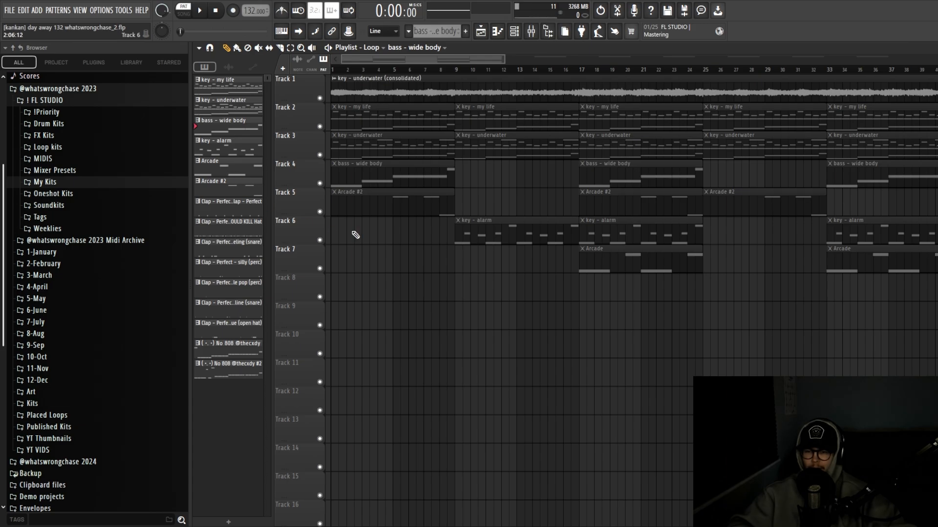
pyautogui.keyDown('ctrl'); pyautogui.scroll(-1, 410, 213); pyautogui.keyUp('ctrl')
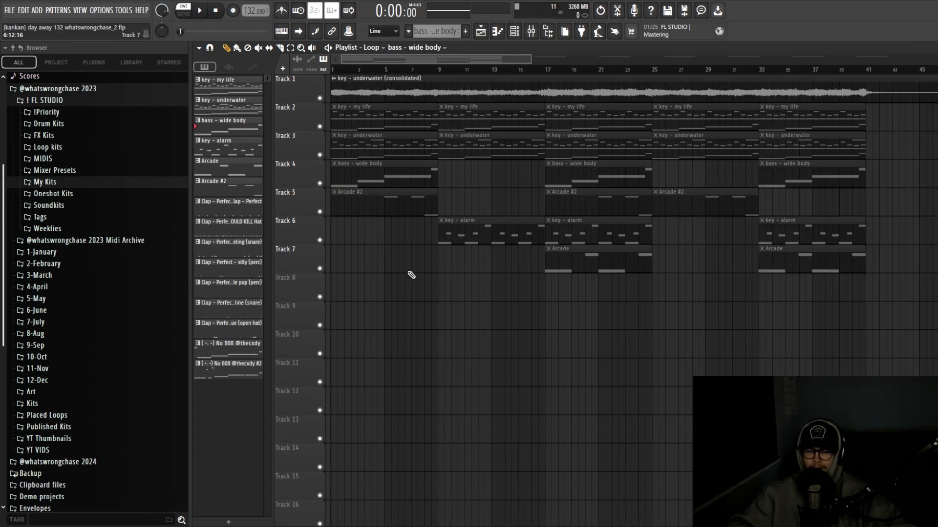
pyautogui.scroll(-1, 394, 268)
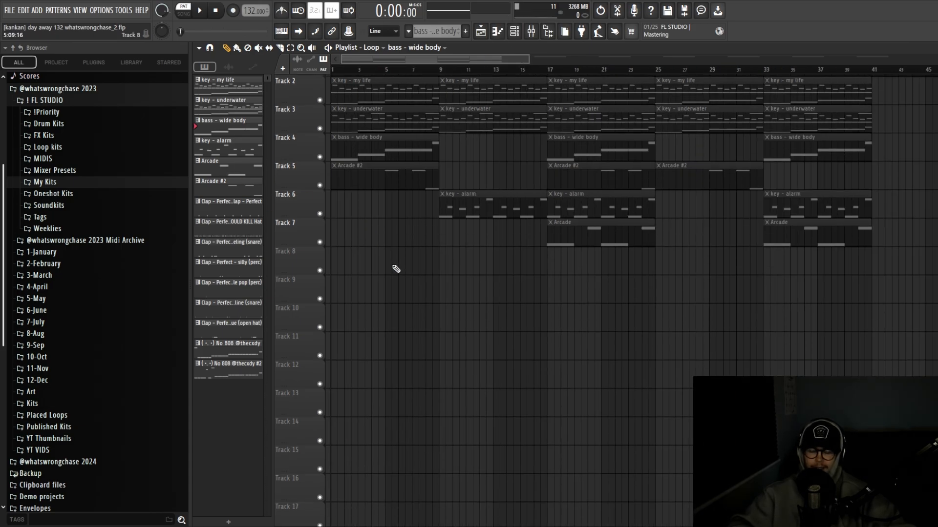
pyautogui.scroll(1, 394, 268)
pyautogui.keyDown('ctrl'); pyautogui.scroll(-1, 374, 264); pyautogui.keyUp('ctrl')
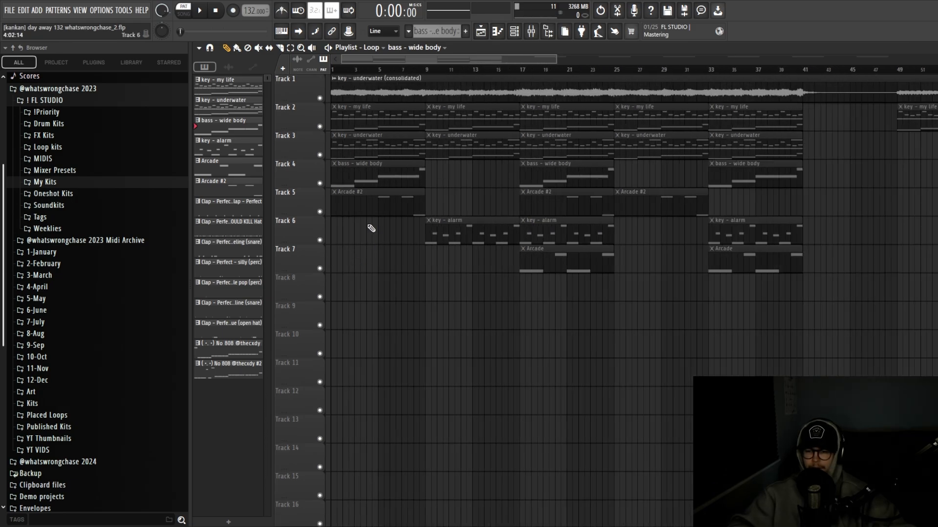
# Open the Arcade and Arcade #2 patterns' notes from the playlist
pyautogui.doubleClick(226, 172)
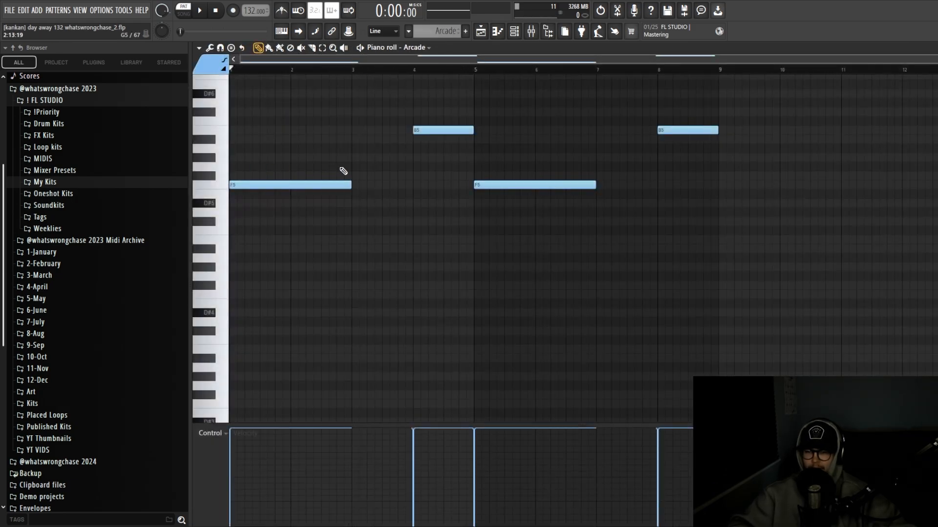
pyautogui.click(483, 31)
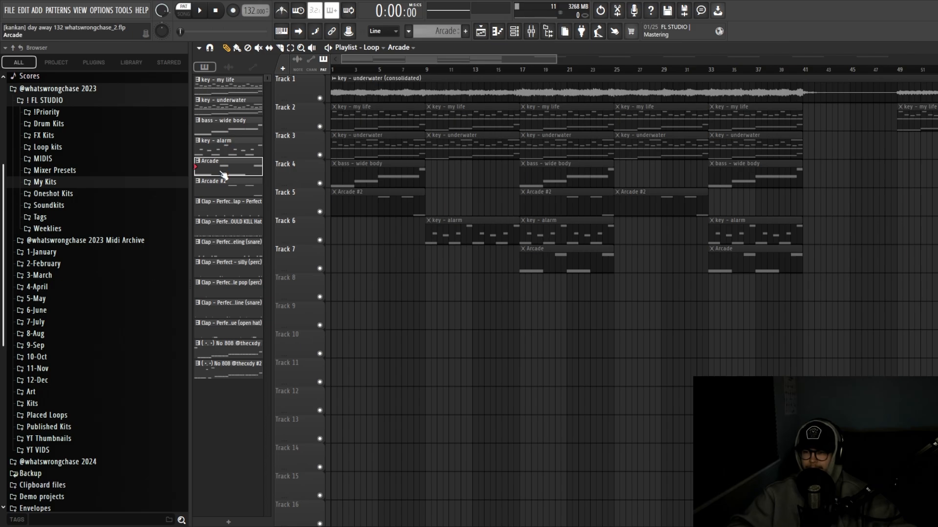
pyautogui.doubleClick(224, 183)
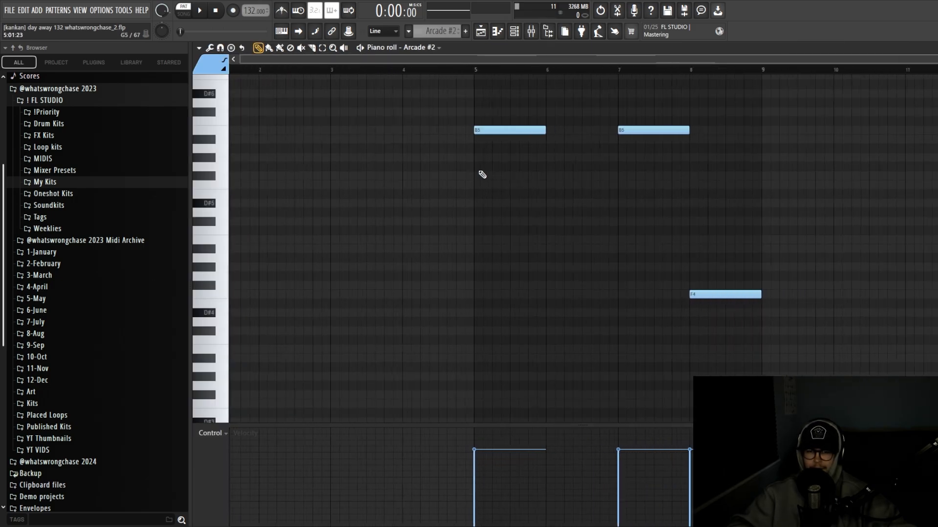
pyautogui.click(514, 31)
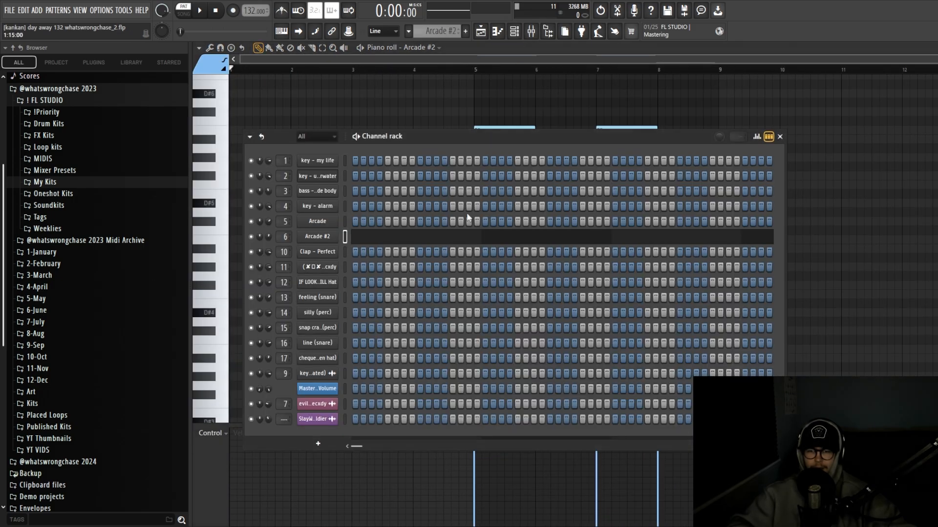
pyautogui.click(483, 31)
pyautogui.scroll(2, 391, 234)
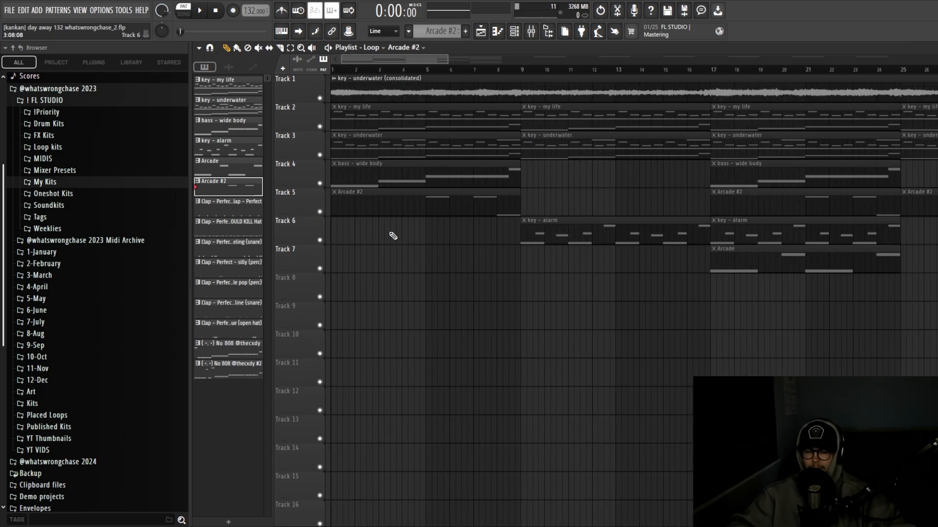
pyautogui.scroll(-3, 390, 223)
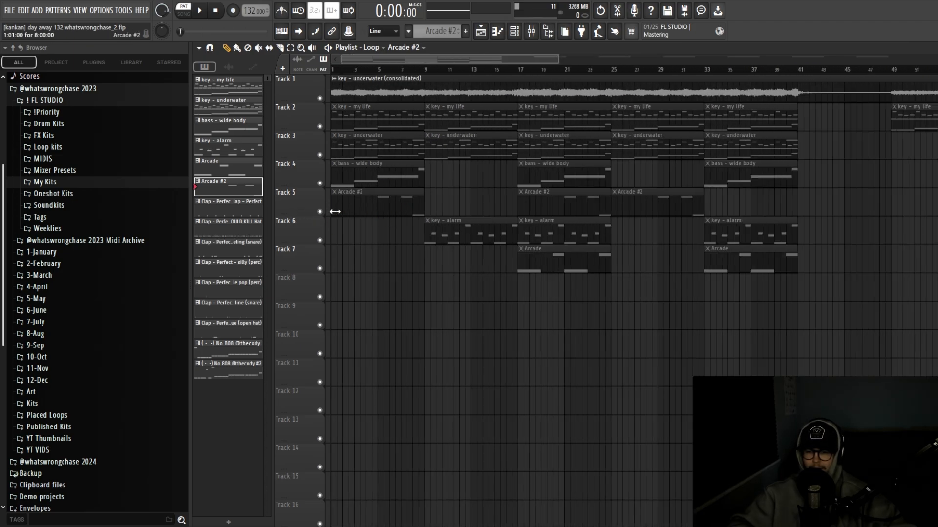
# Play the Arcade #2 melody from near bar 4 in the piano roll, then stop
pyautogui.doubleClick(367, 198)
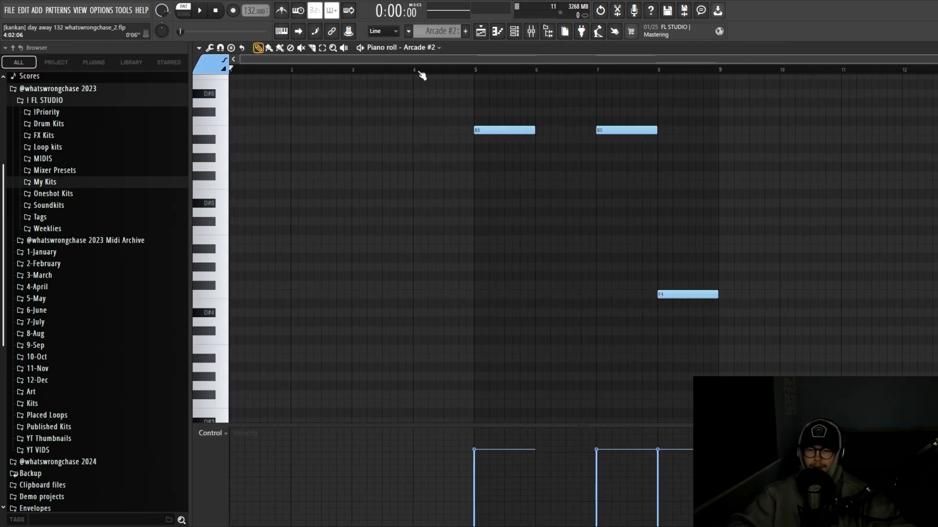
pyautogui.click(421, 75)
pyautogui.press('space')
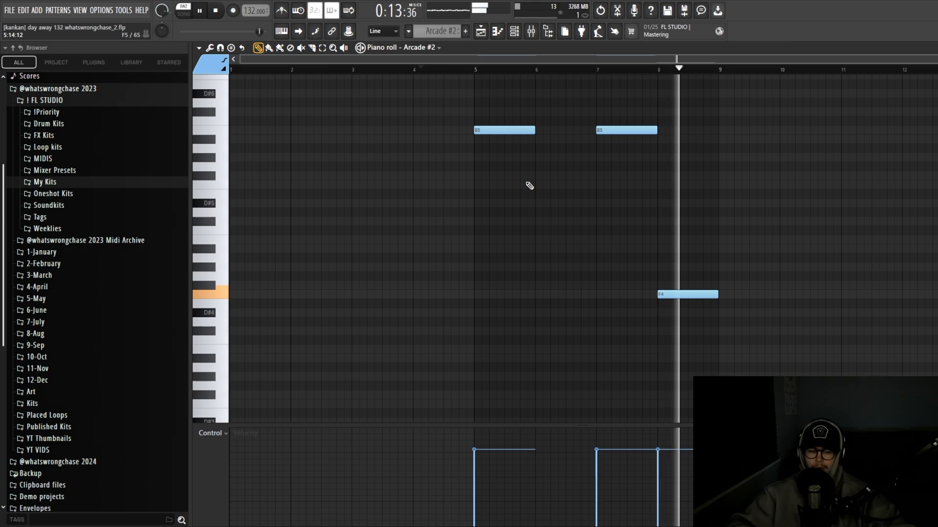
pyautogui.press('space')
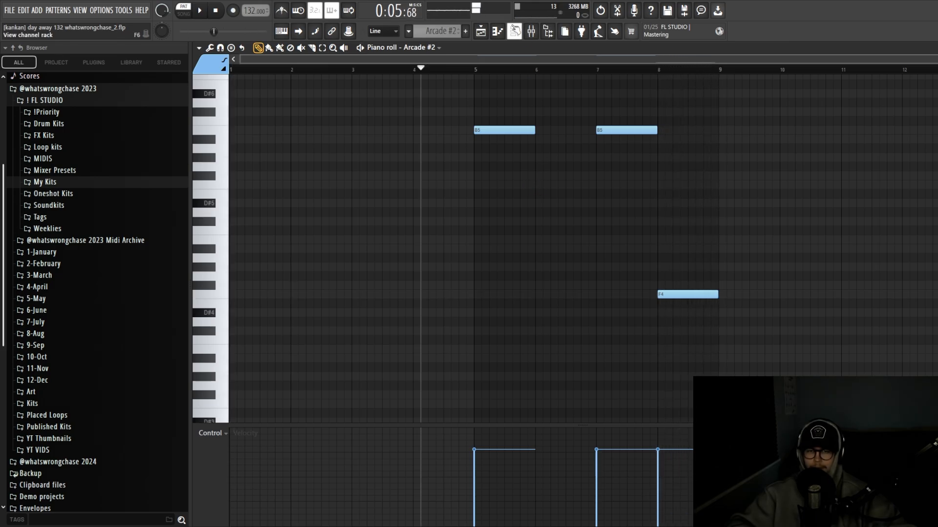
# View the Arcade #2 Overture instrument's Soft-Hearted preset, then close it
pyautogui.click(513, 31)
pyautogui.click(330, 237)
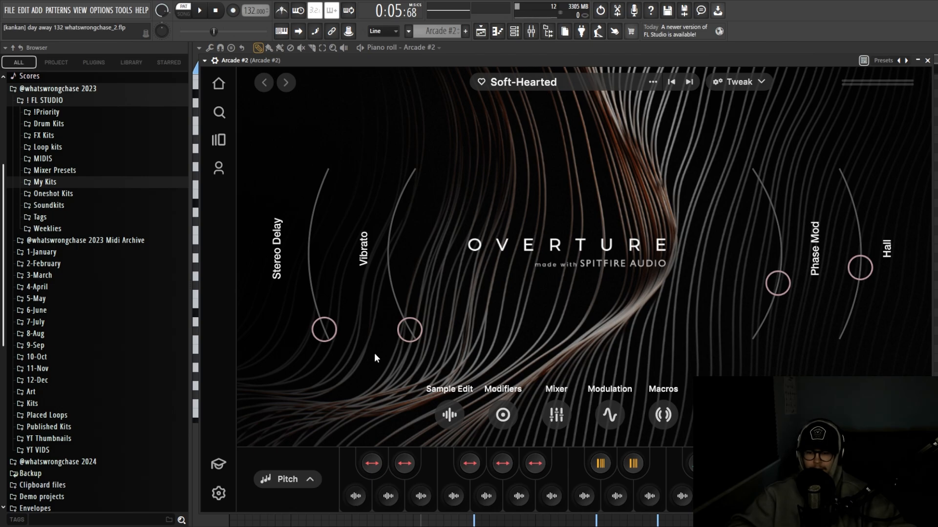
pyautogui.click(514, 32)
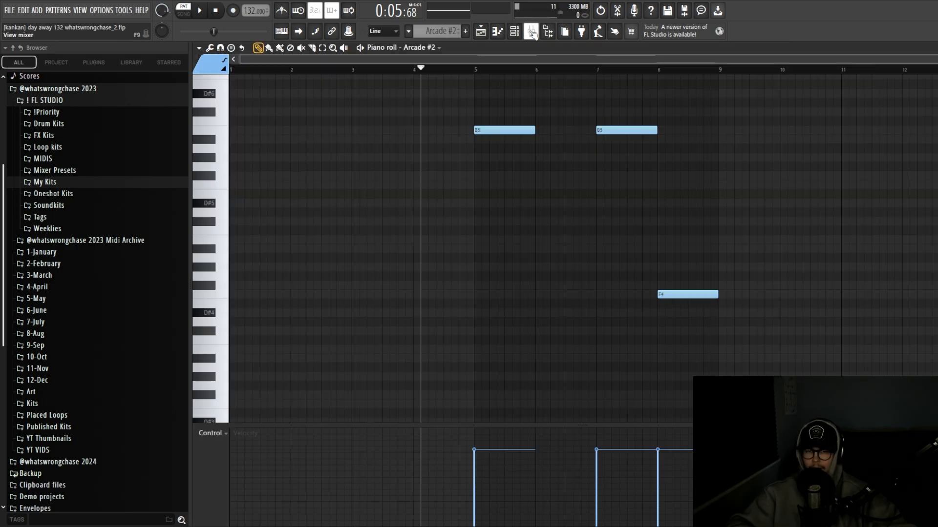
# Open the mixer and check the three parametric EQs on the Arcade #2 insert
pyautogui.click(533, 33)
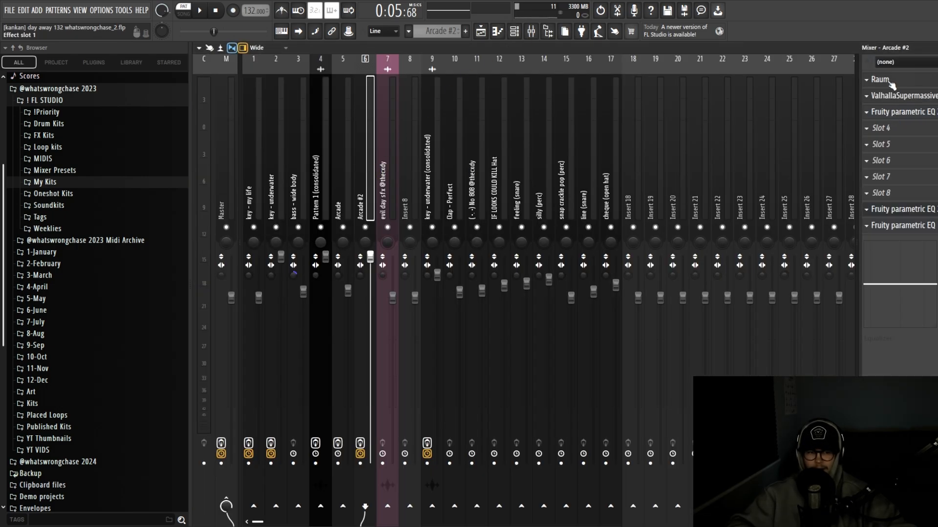
pyautogui.click(894, 111)
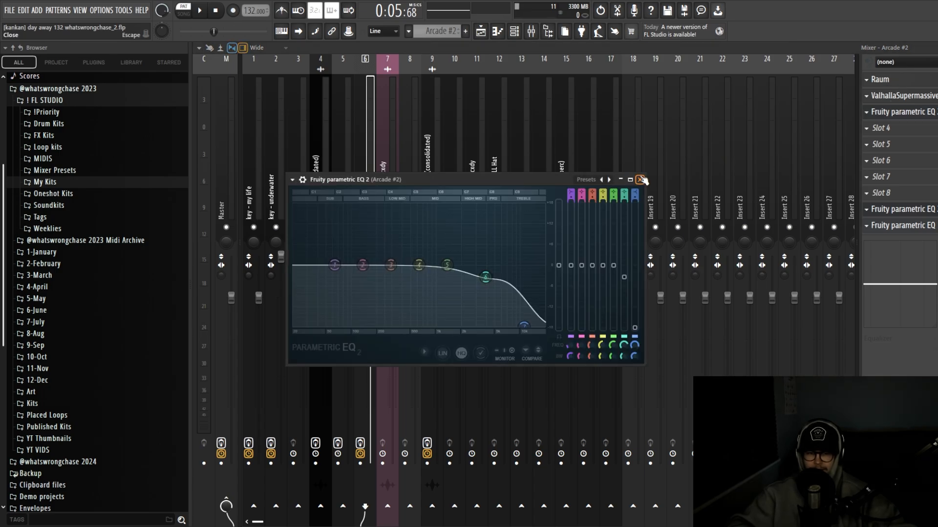
pyautogui.click(894, 111)
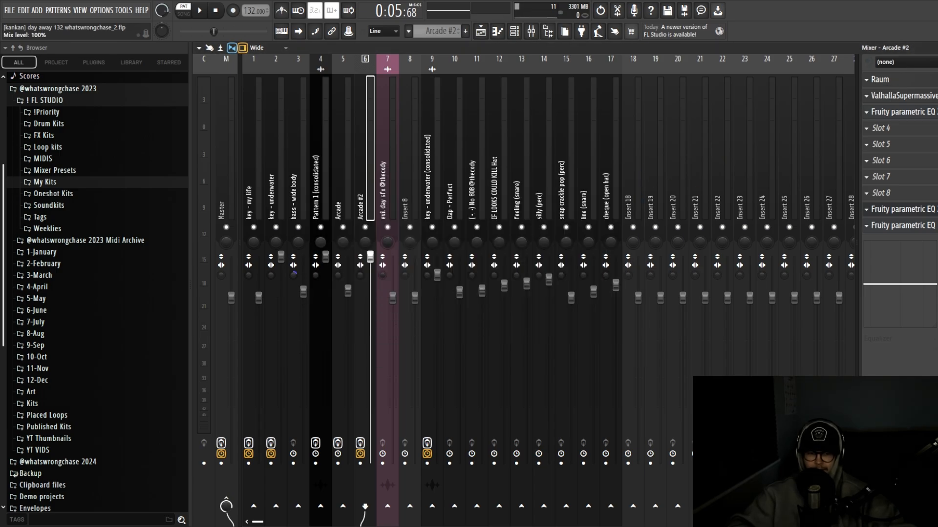
pyautogui.click(895, 210)
pyautogui.click(634, 168)
pyautogui.click(893, 225)
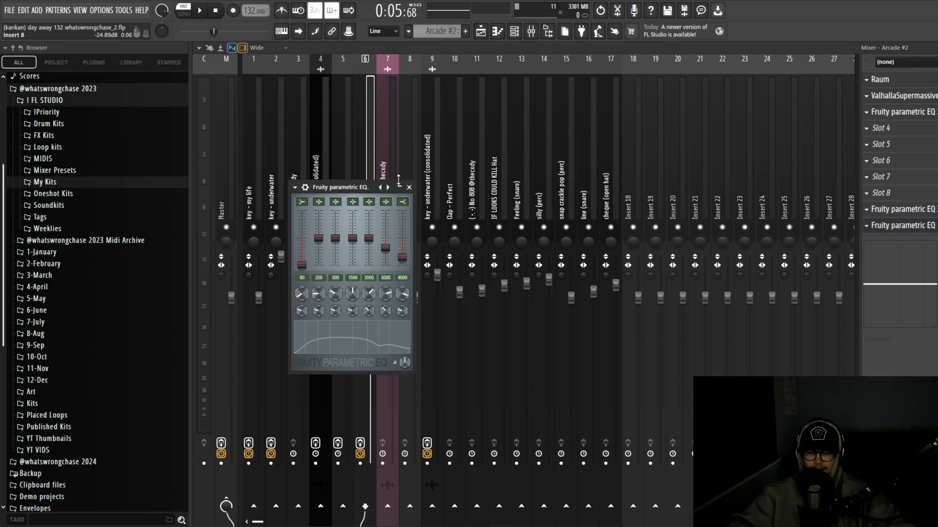
pyautogui.click(409, 187)
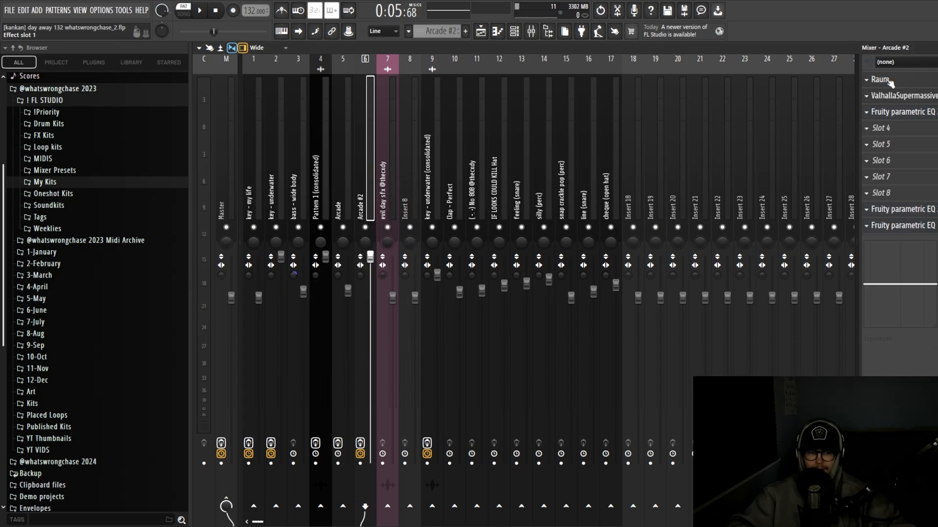
# Inspect the Raum and ValhallaSupermassive reverbs, then return to the playlist
pyautogui.click(880, 79)
pyautogui.moveTo(487, 176); pyautogui.dragTo(491, 170)
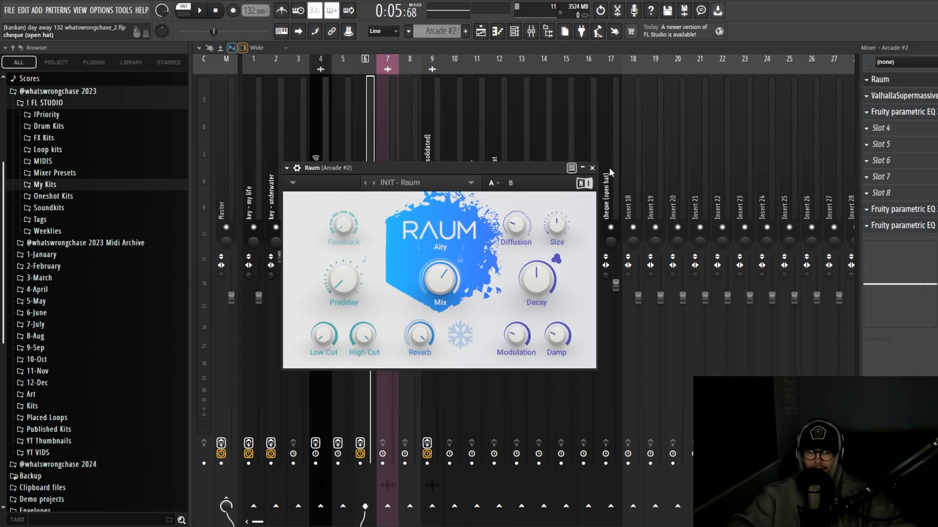
pyautogui.click(591, 169)
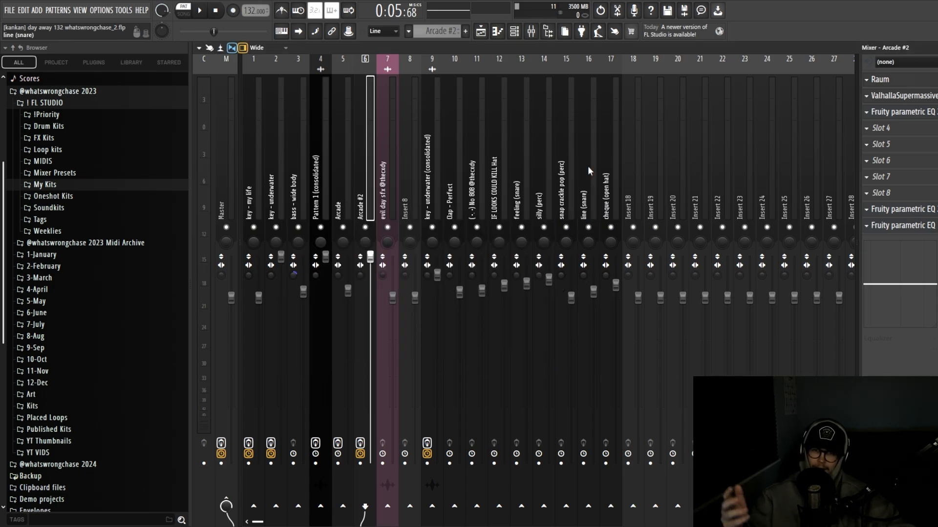
pyautogui.click(901, 97)
pyautogui.moveTo(489, 95); pyautogui.dragTo(532, 105)
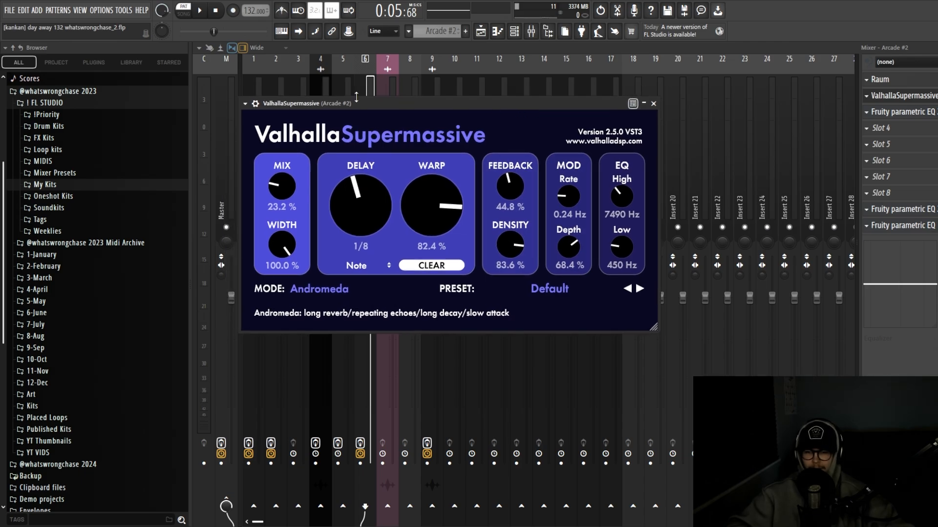
pyautogui.press('F5')
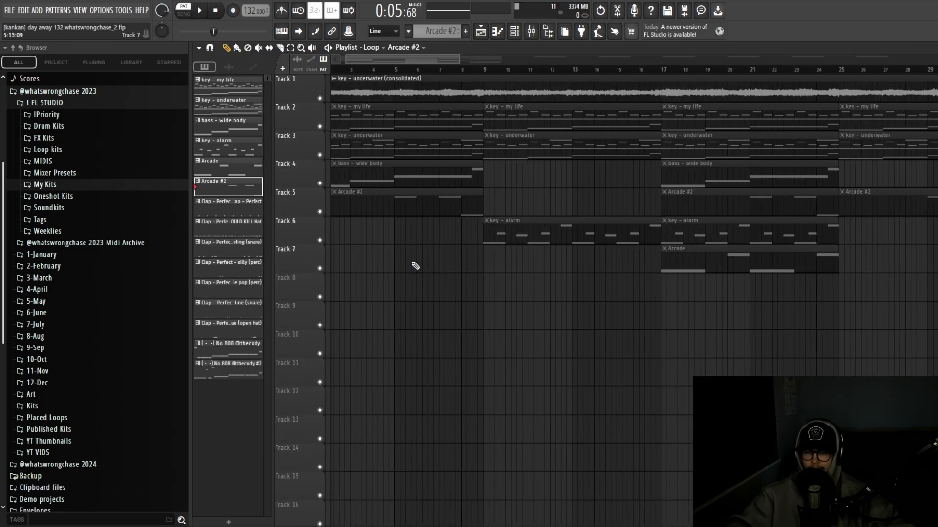
# Open the key - alarm pattern's notes in the piano roll and rewind the play position
pyautogui.scroll(1, 467, 264)
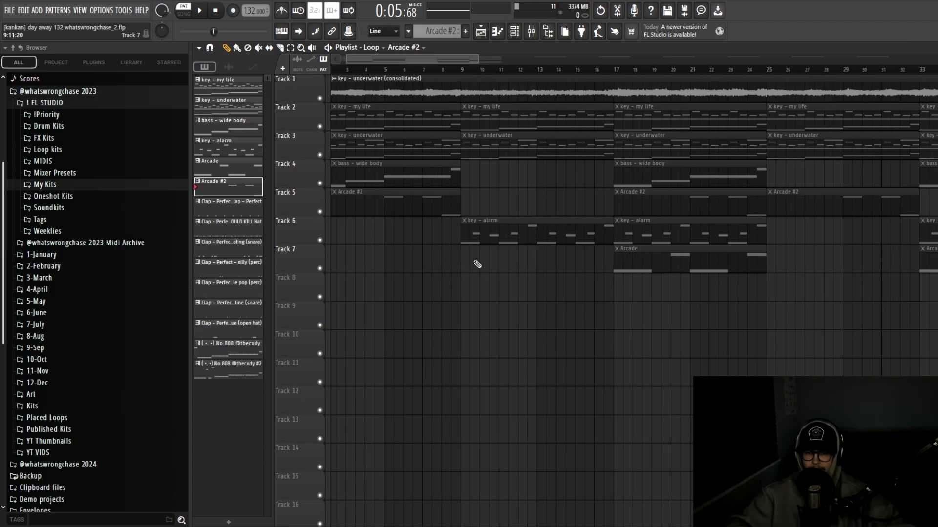
pyautogui.doubleClick(222, 155)
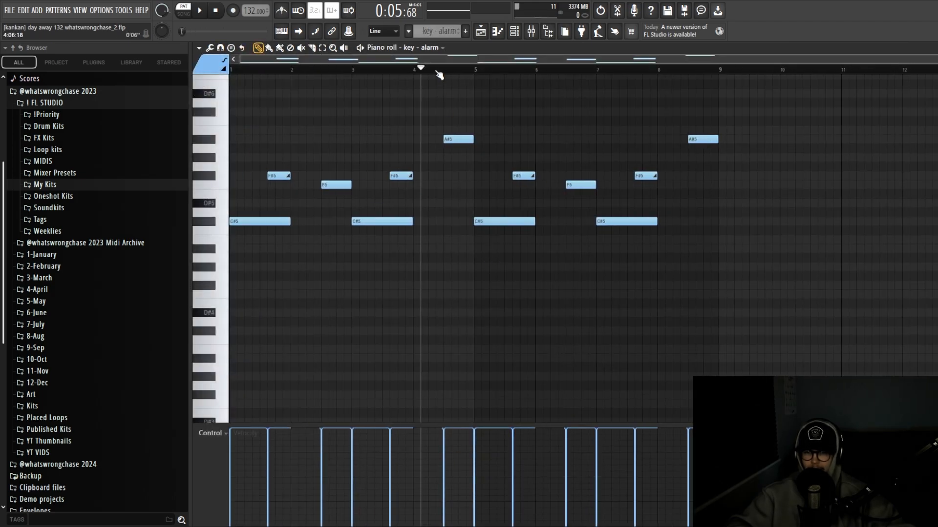
pyautogui.click(289, 76)
pyautogui.press('space')
pyautogui.scroll(1, 349, 108)
pyautogui.scroll(-1, 352, 108)
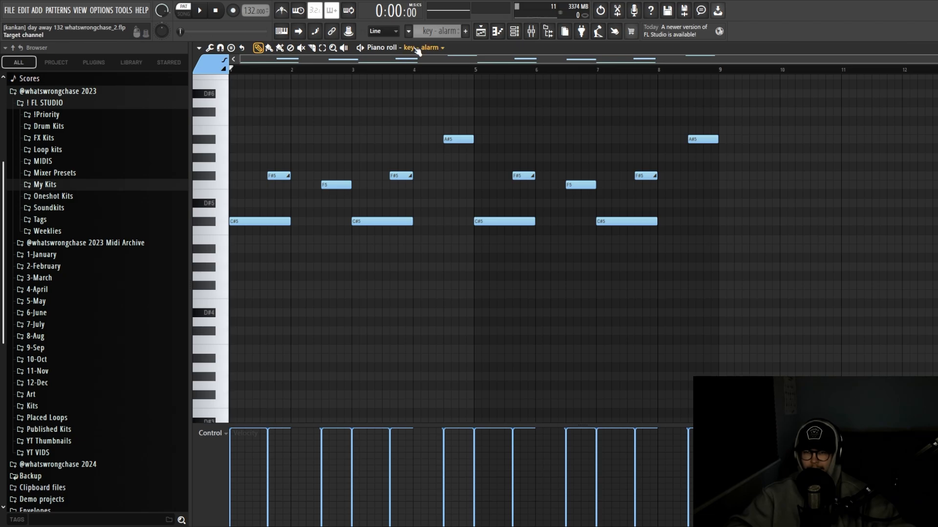
# Show the instrument channel list, reposition its window, and bring up the Mixer
pyautogui.click(545, 31)
pyautogui.moveTo(464, 132); pyautogui.dragTo(454, 126)
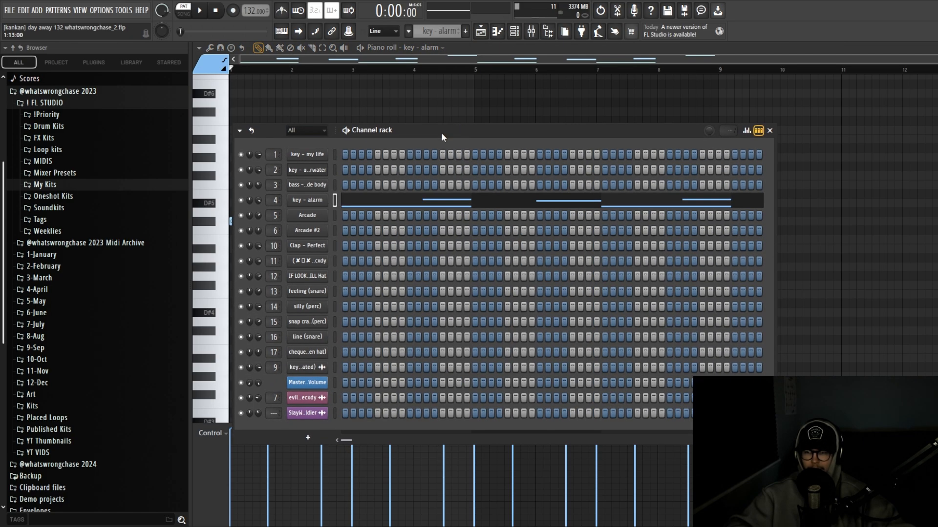
pyautogui.click(531, 32)
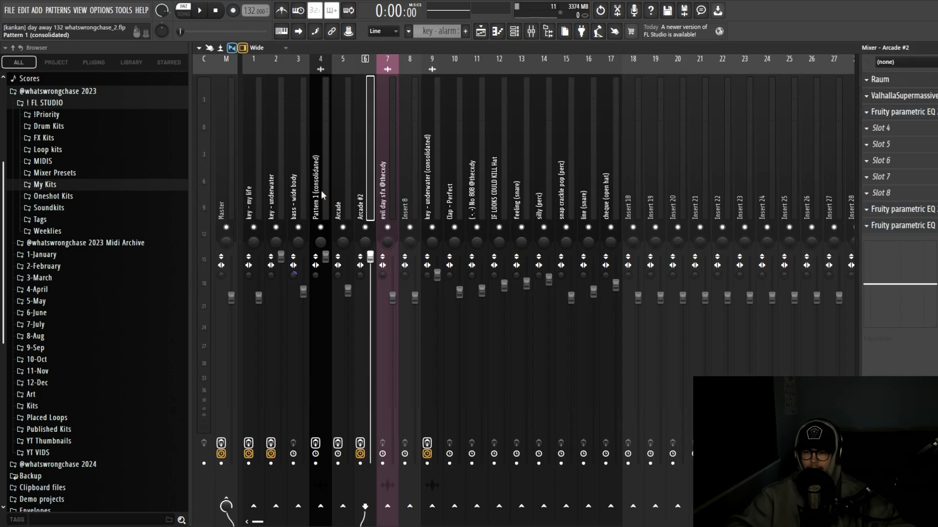
# Inspect the ValhallaSupermassive and Portal effects on the Pattern 1 (consolidated) insert
pyautogui.click(321, 190)
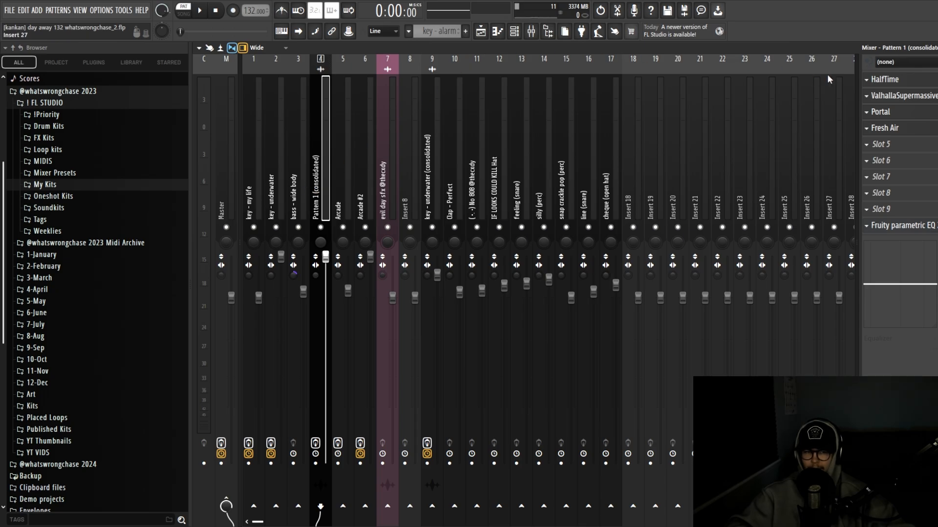
pyautogui.click(917, 100)
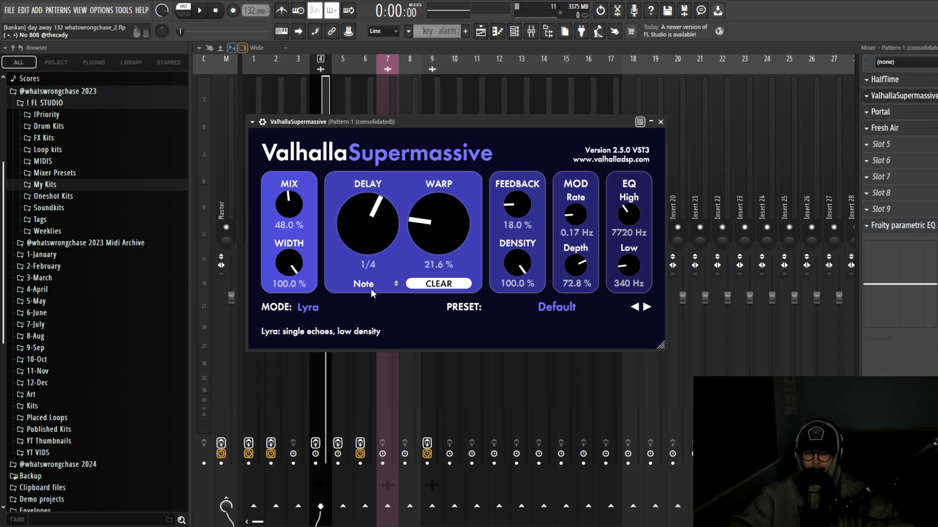
pyautogui.click(661, 122)
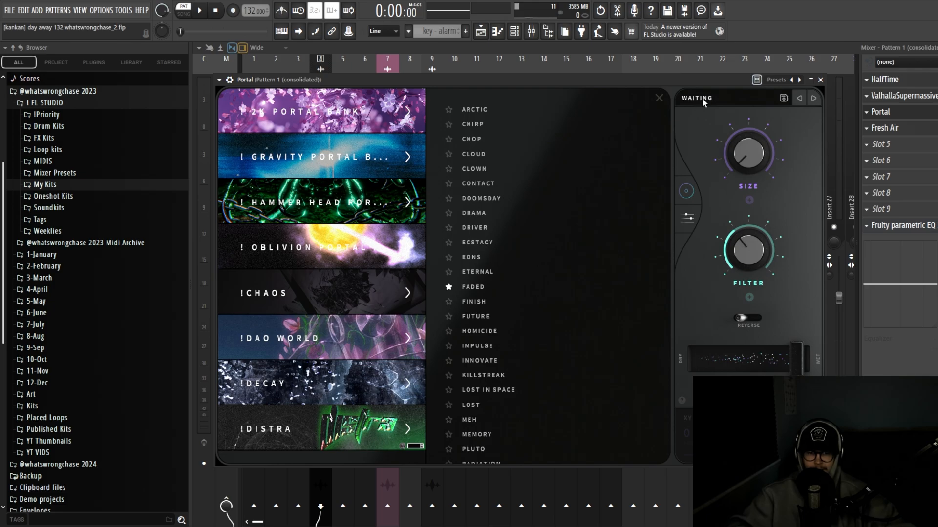
pyautogui.scroll(-5, 506, 282)
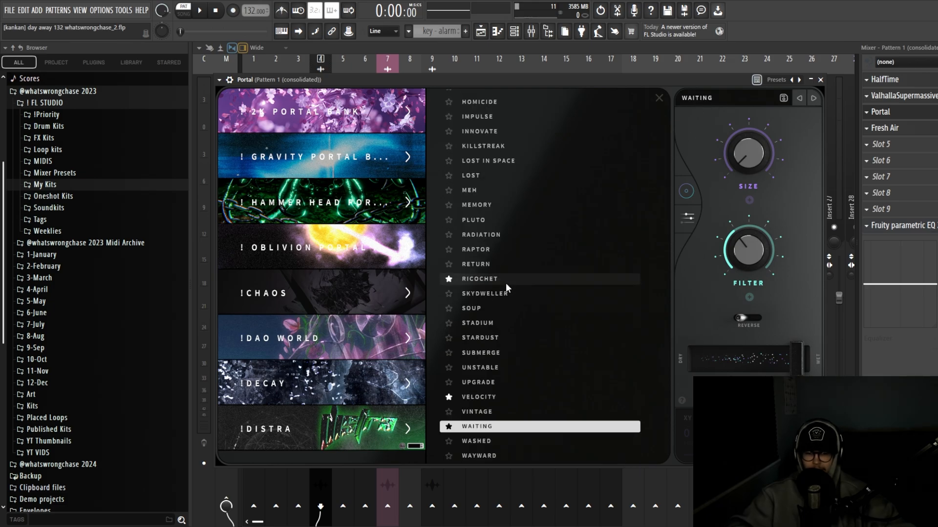
pyautogui.scroll(-15, 356, 329)
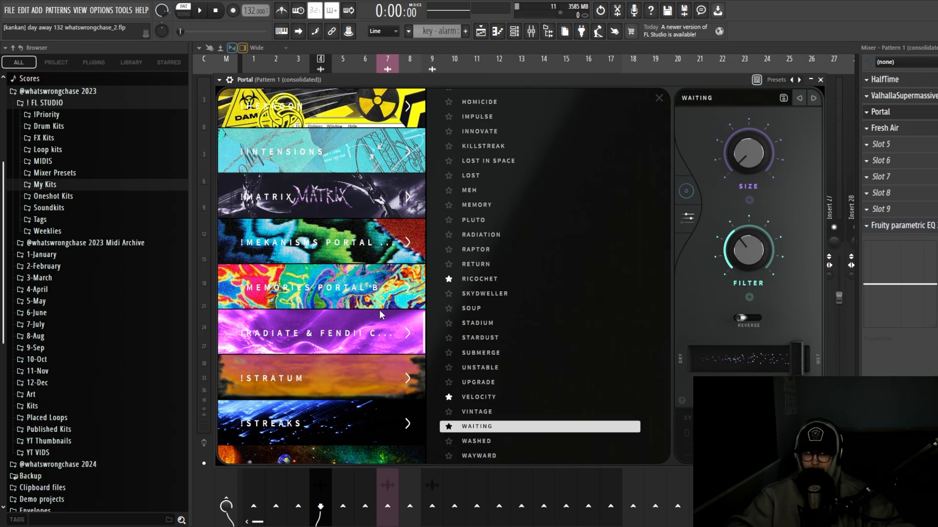
pyautogui.click(820, 80)
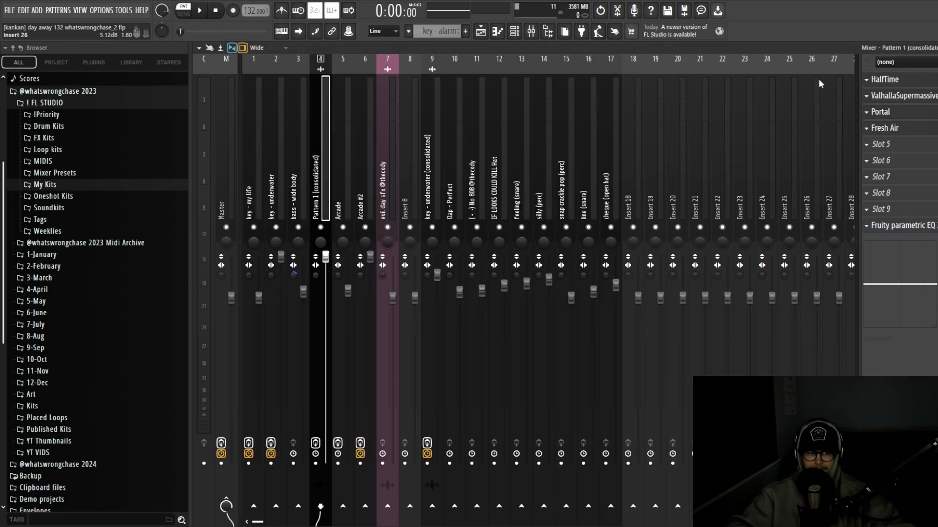
# Check the Fresh Air and Fruity parametric EQ 2 settings, then return to the playlist
pyautogui.click(903, 130)
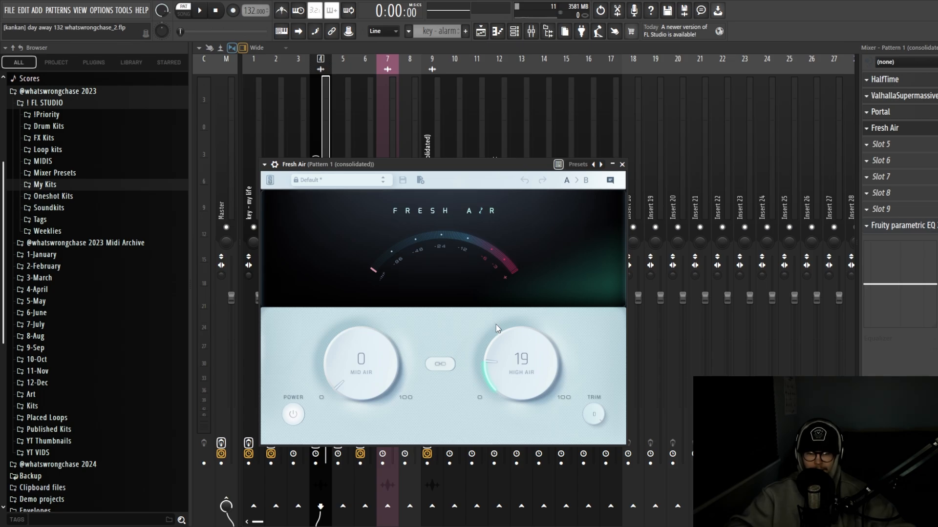
pyautogui.click(904, 229)
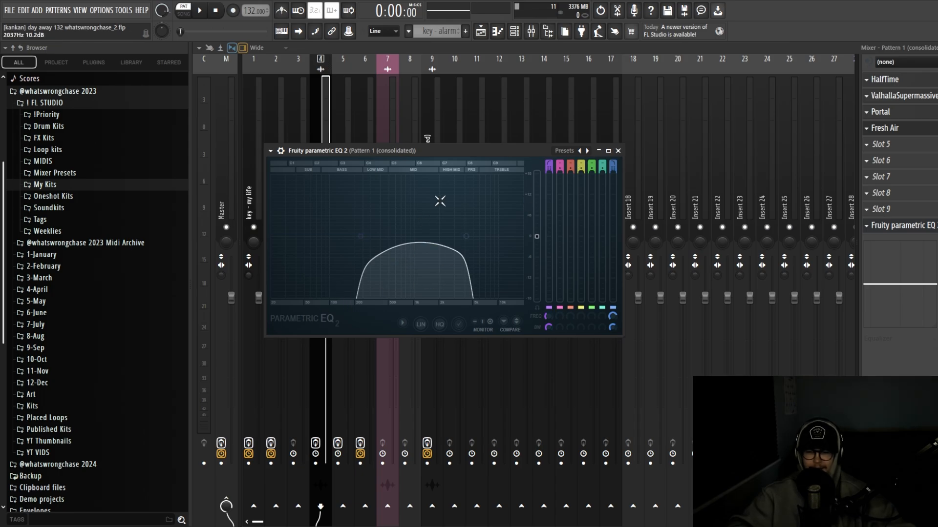
pyautogui.moveTo(456, 151); pyautogui.dragTo(453, 183)
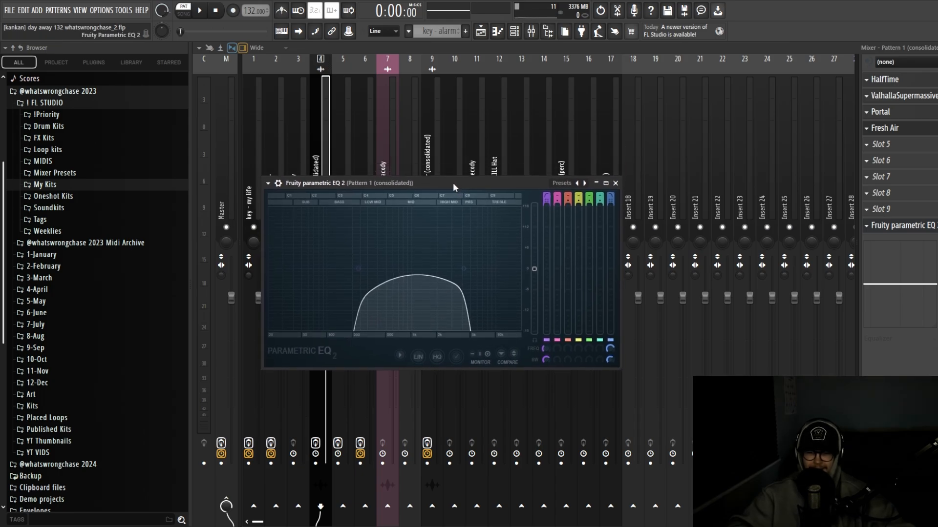
pyautogui.click(616, 184)
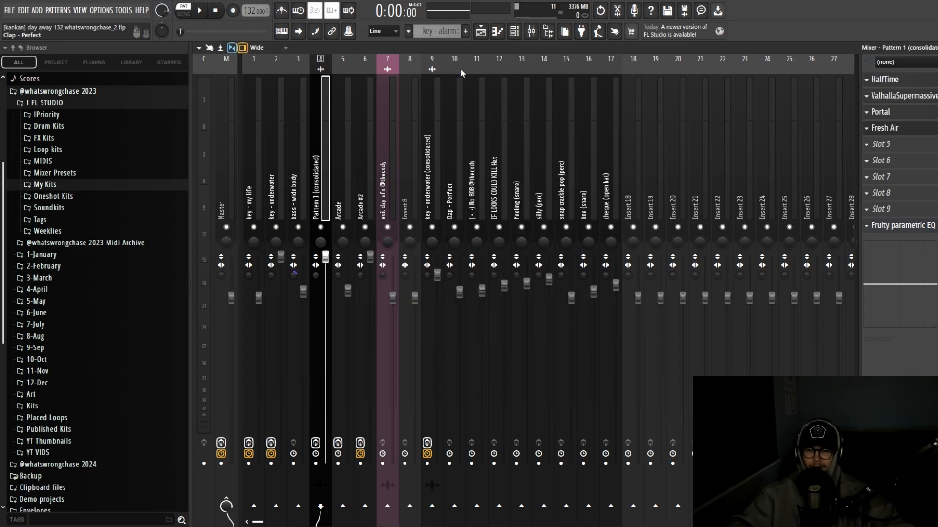
pyautogui.click(481, 31)
pyautogui.scroll(-3, 471, 278)
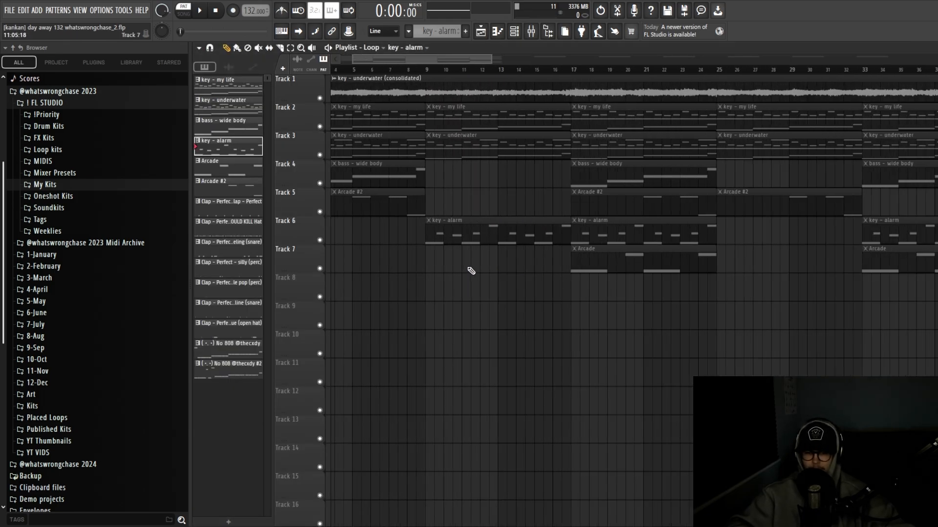
pyautogui.doubleClick(456, 237)
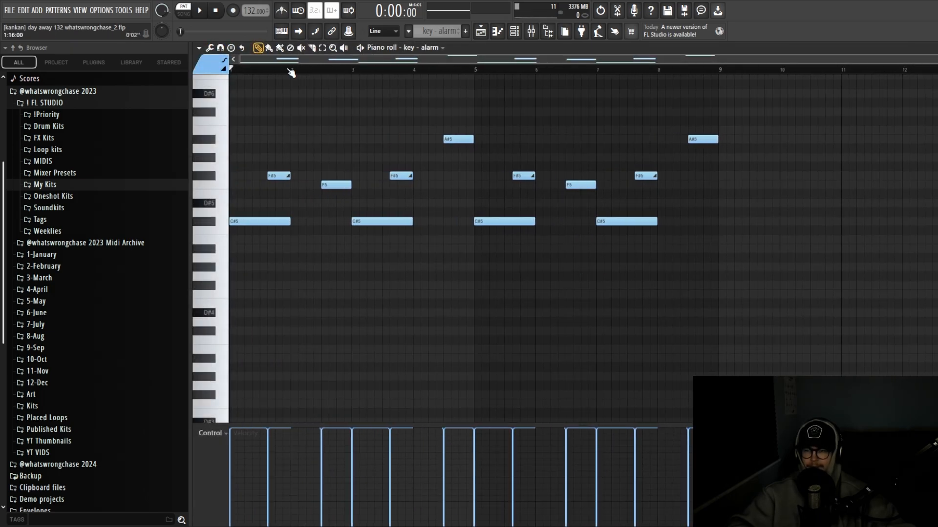
pyautogui.press('space')
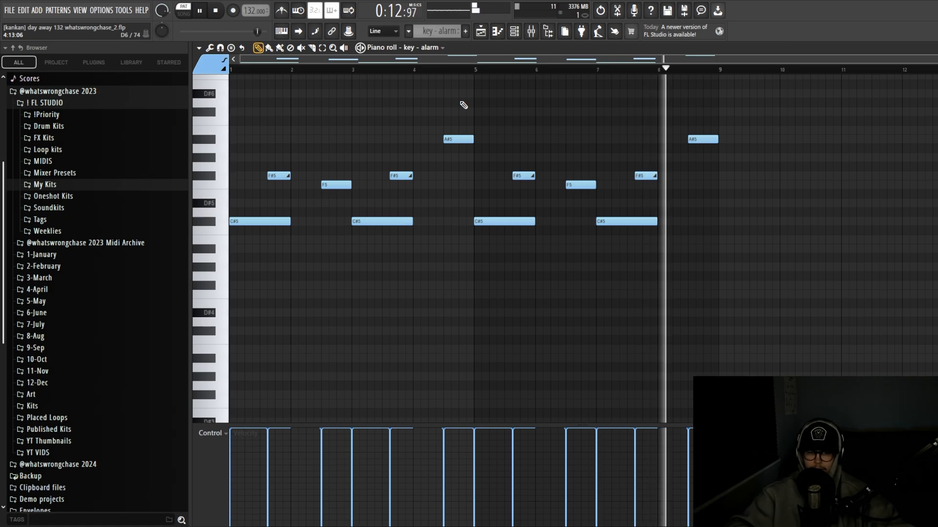
pyautogui.press('space')
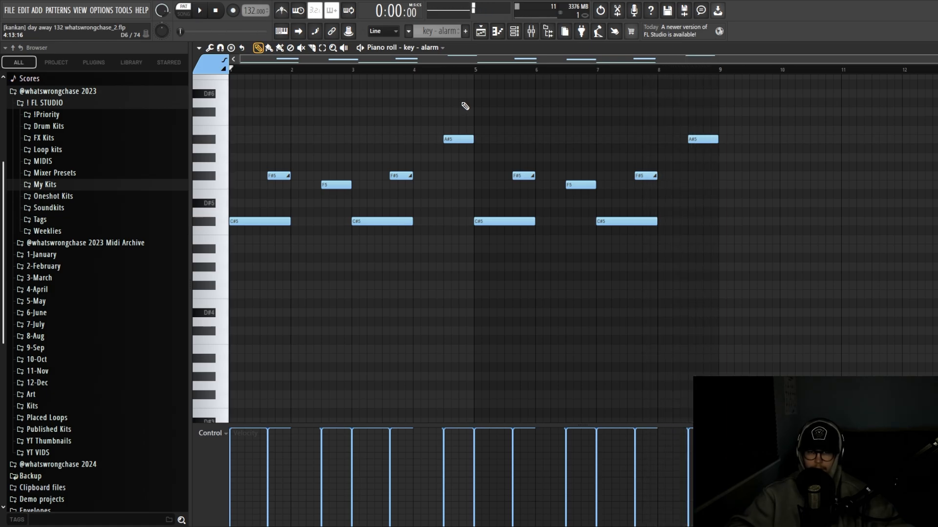
pyautogui.click(541, 30)
pyautogui.press('F5')
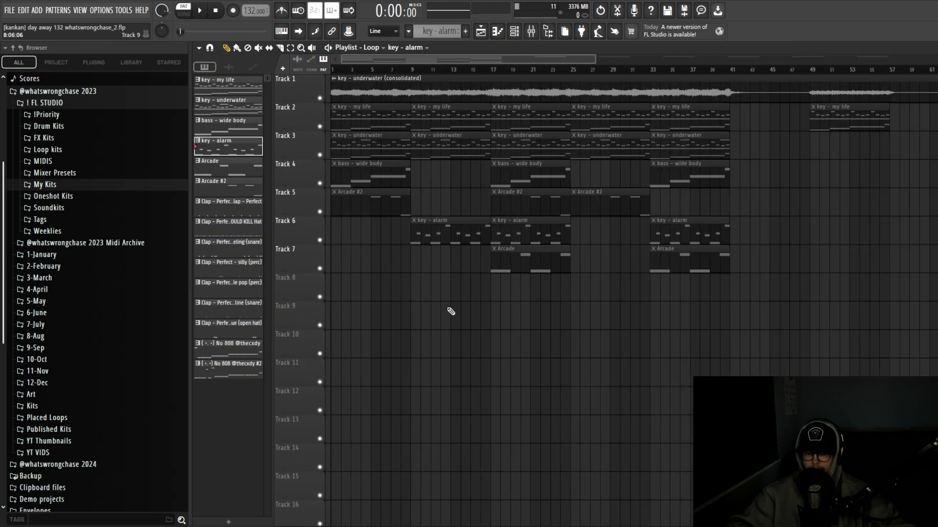
pyautogui.scroll(1, 508, 302)
pyautogui.scroll(-1, 508, 301)
pyautogui.scroll(1, 531, 292)
pyautogui.scroll(-1, 530, 300)
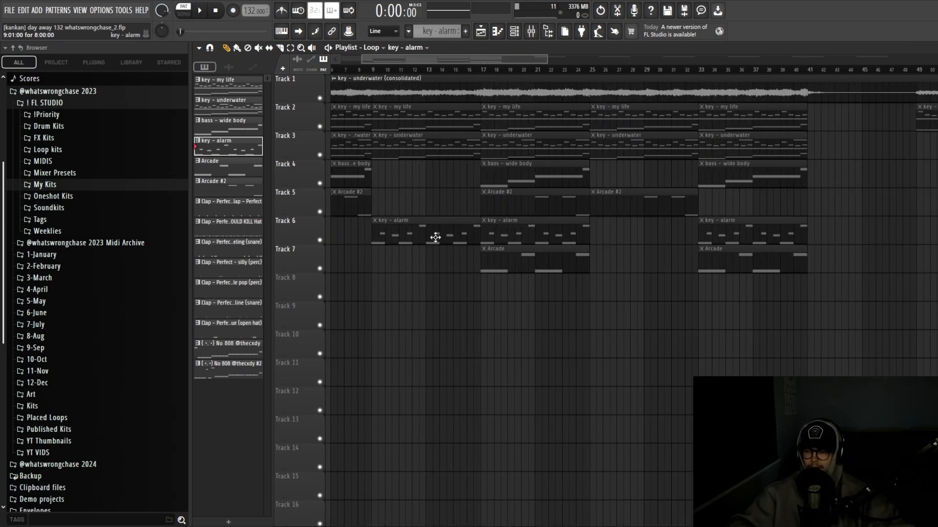
pyautogui.doubleClick(519, 256)
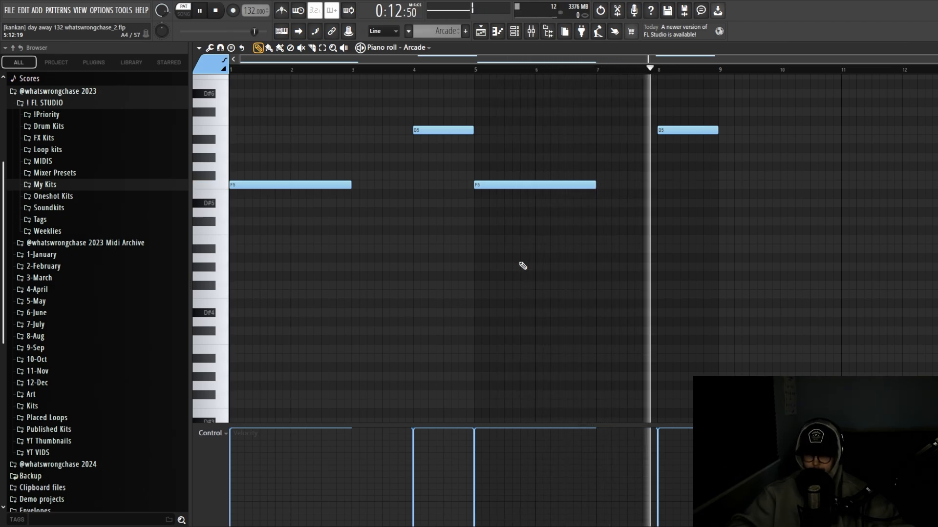
pyautogui.press('space')
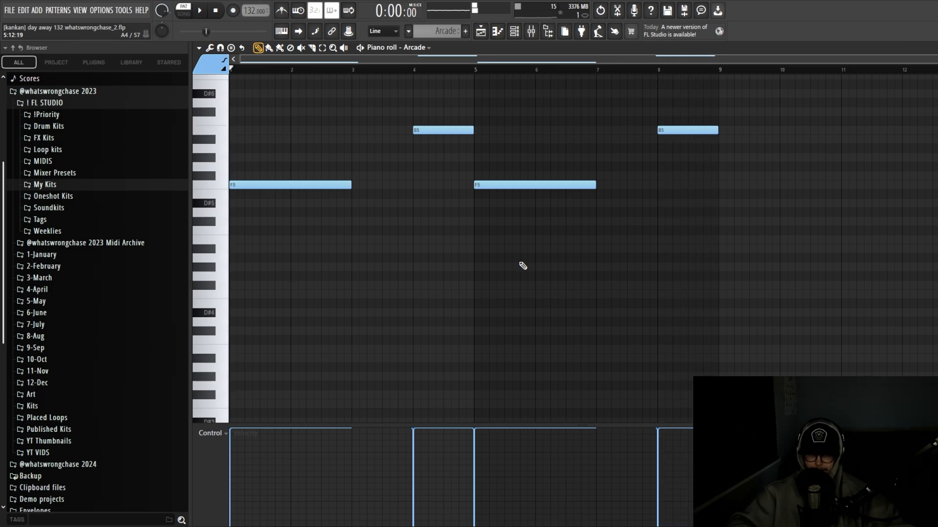
pyautogui.press('F5')
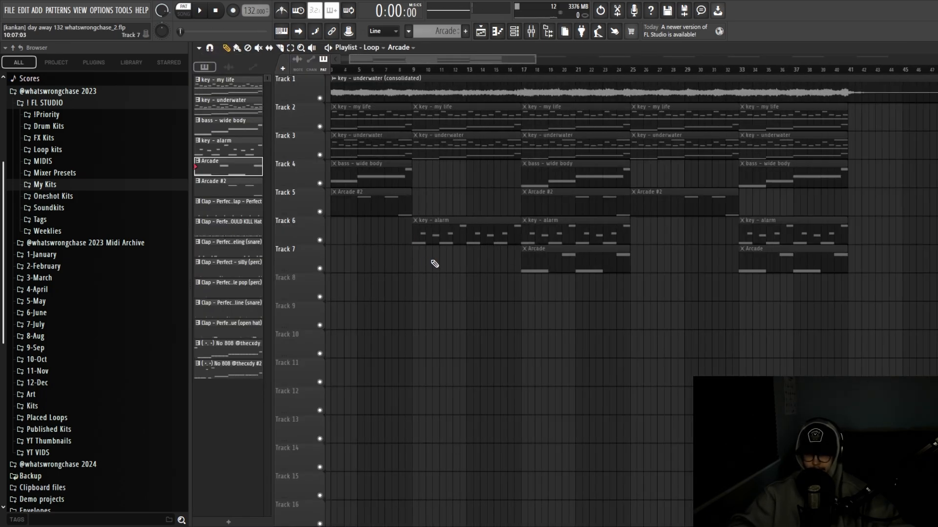
pyautogui.scroll(-2, 454, 277)
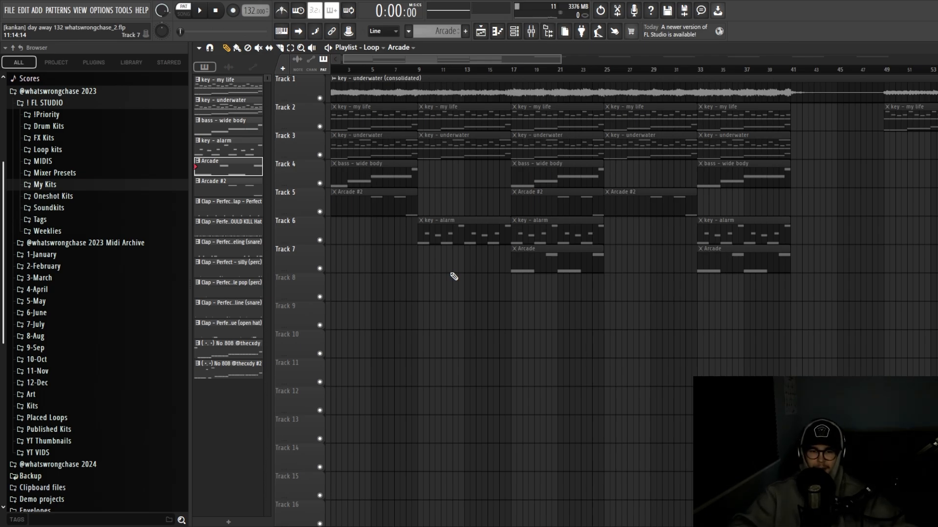
pyautogui.keyDown('ctrl'); pyautogui.scroll(-2, 496, 288); pyautogui.keyUp('ctrl')
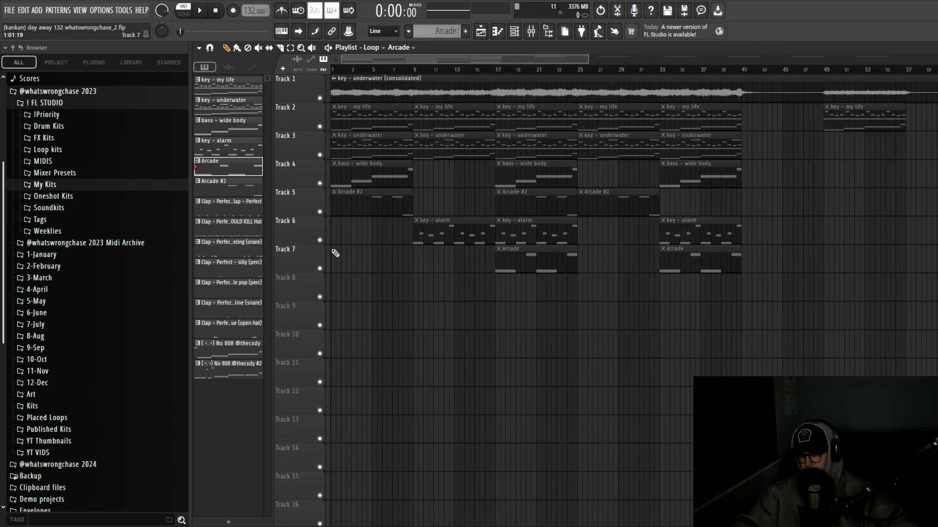
pyautogui.keyDown('ctrl'); pyautogui.scroll(-4, 473, 278); pyautogui.keyUp('ctrl')
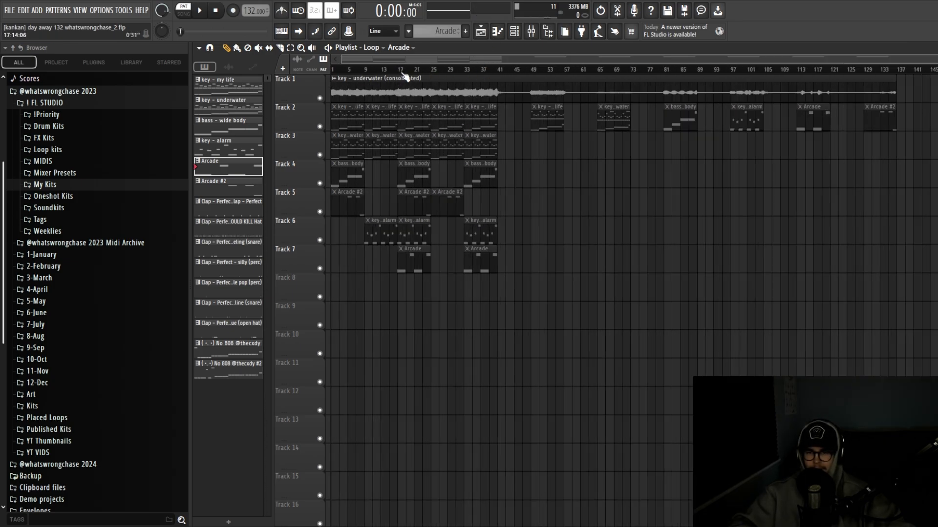
# Play the Loop arrangement through, stop it, and bring up the main Arrangement
pyautogui.press('space')
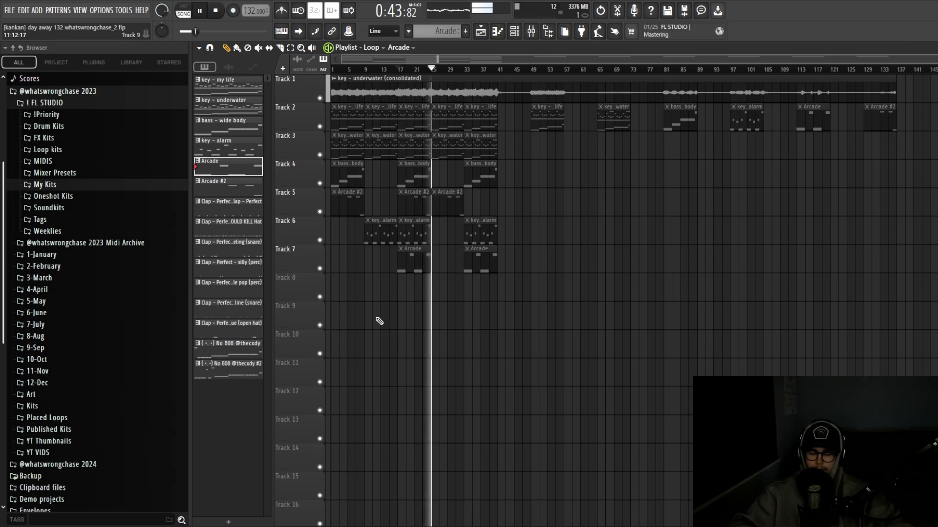
pyautogui.press('space')
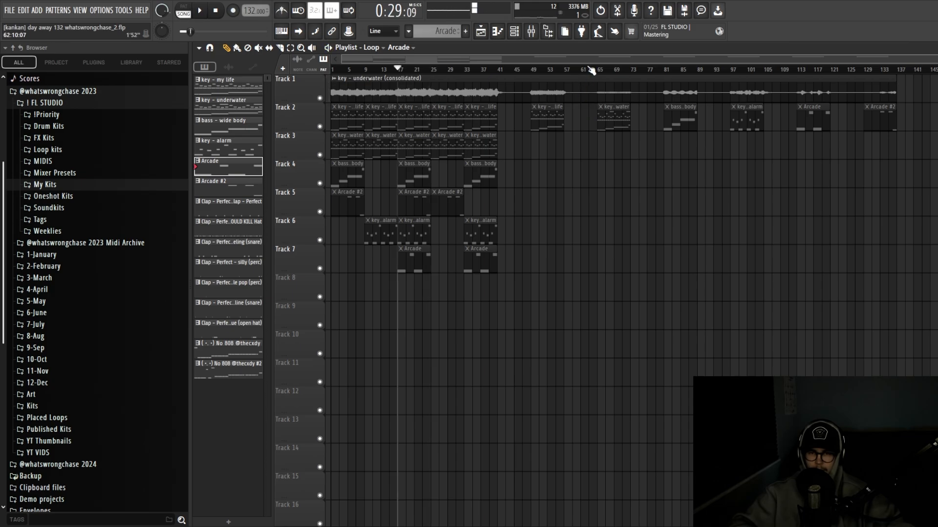
pyautogui.scroll(2, 352, 274)
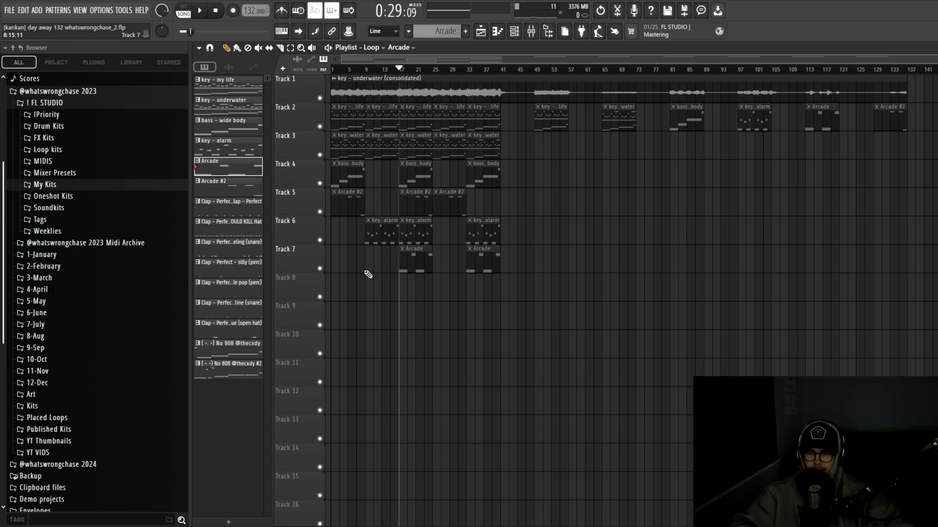
pyautogui.scroll(-3, 368, 274)
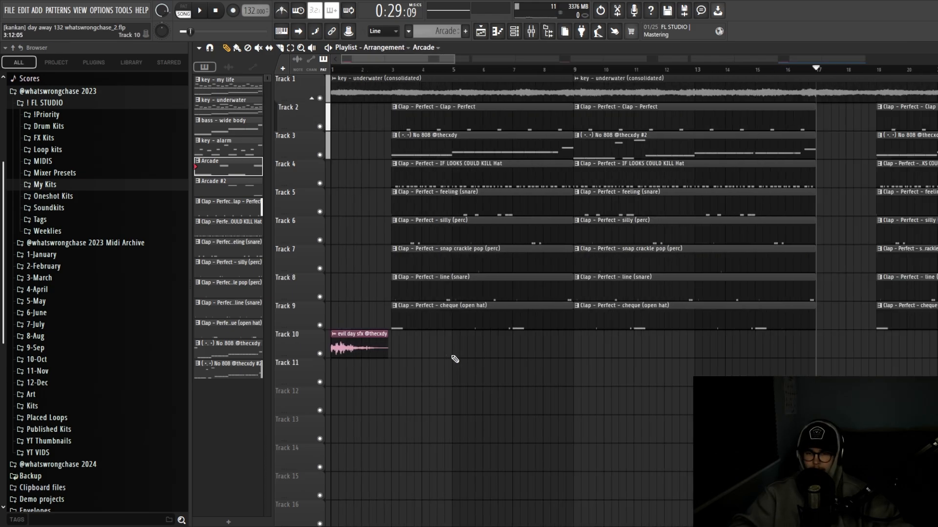
pyautogui.scroll(4, 448, 356)
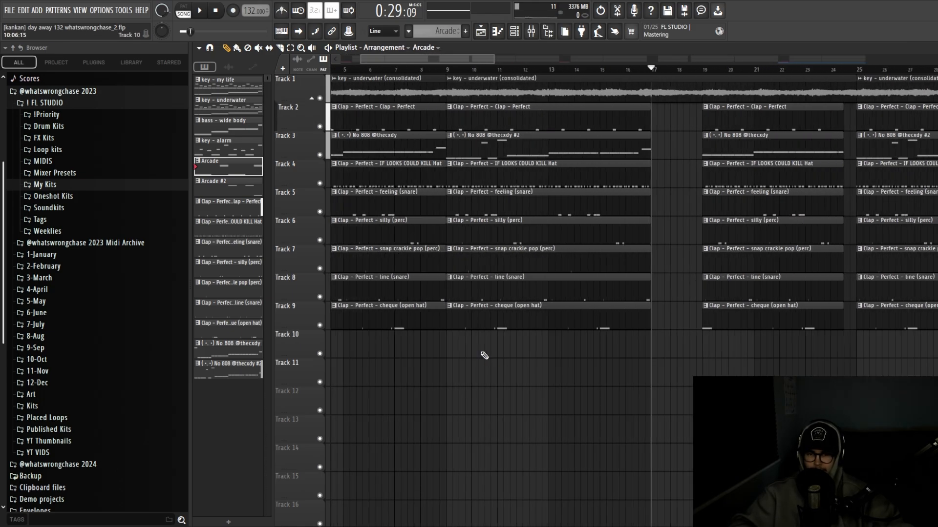
# Solo the clap track, audition from bar 9, then unmute the 808 track alongside it
pyautogui.scroll(-2, 460, 356)
pyautogui.scroll(3, 470, 352)
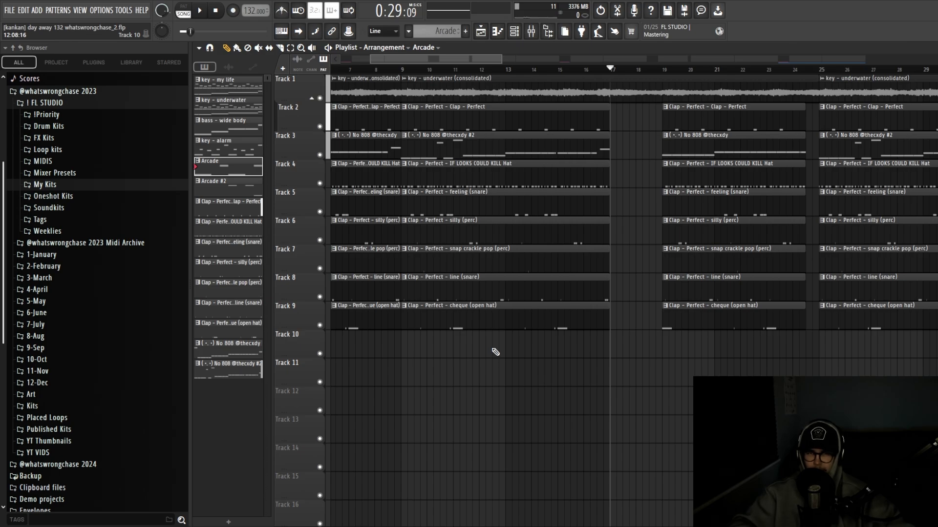
pyautogui.scroll(2, 494, 352)
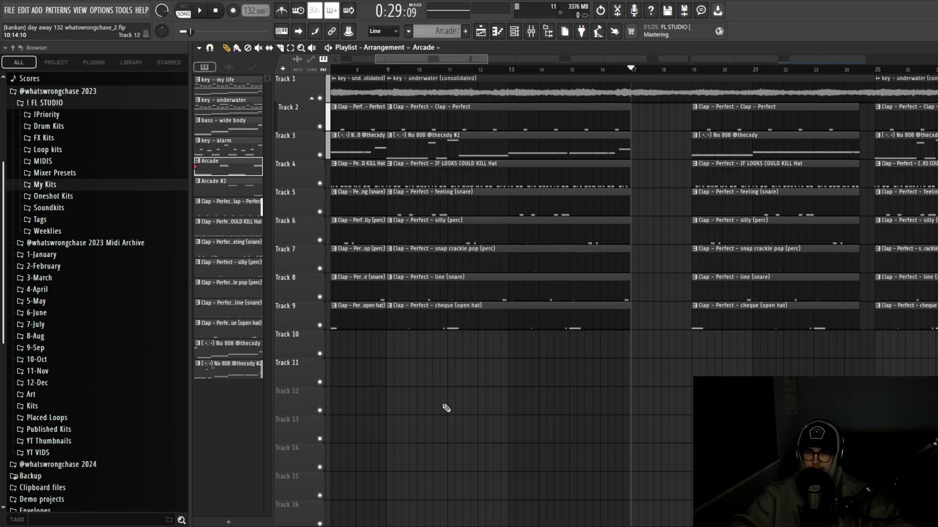
pyautogui.scroll(-1, 446, 409)
pyautogui.keyDown('ctrl'); pyautogui.click(322, 128); pyautogui.keyUp('ctrl')
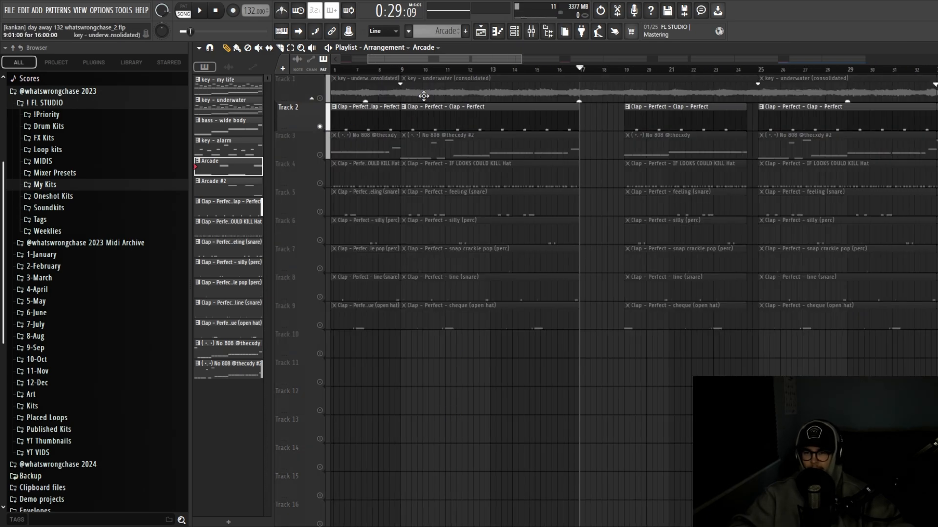
pyautogui.click(402, 70)
pyautogui.press('space')
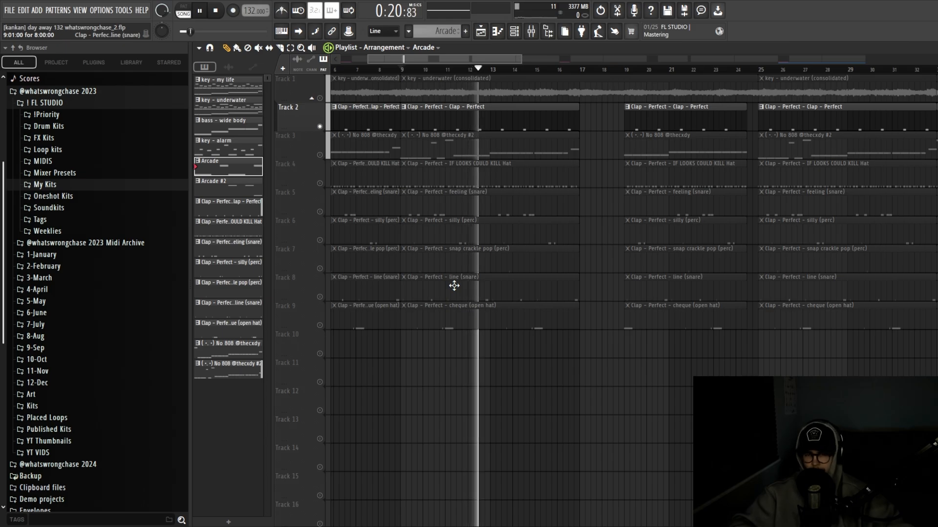
pyautogui.press('space')
pyautogui.scroll(2, 430, 347)
pyautogui.scroll(-2, 447, 344)
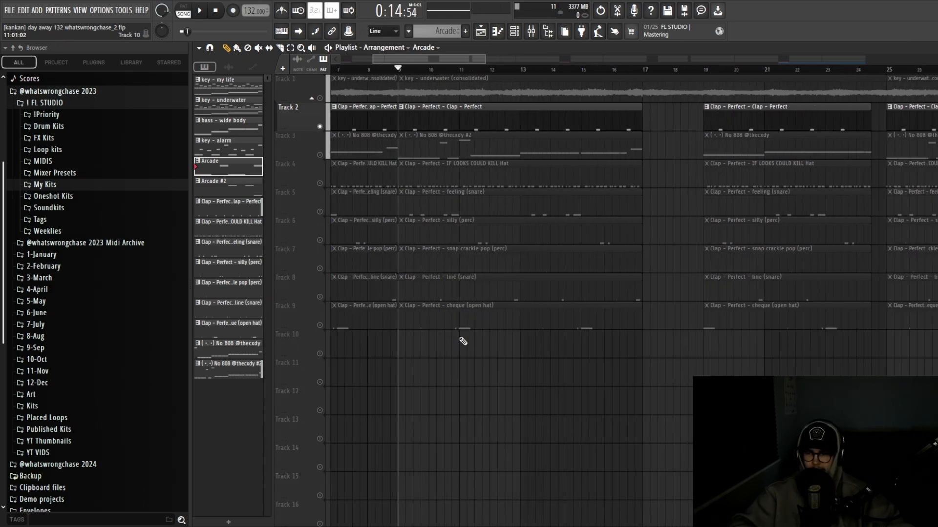
pyautogui.click(320, 155)
# Open the No 808 #2 pattern in the piano roll and scroll through its notes
pyautogui.doubleClick(486, 146)
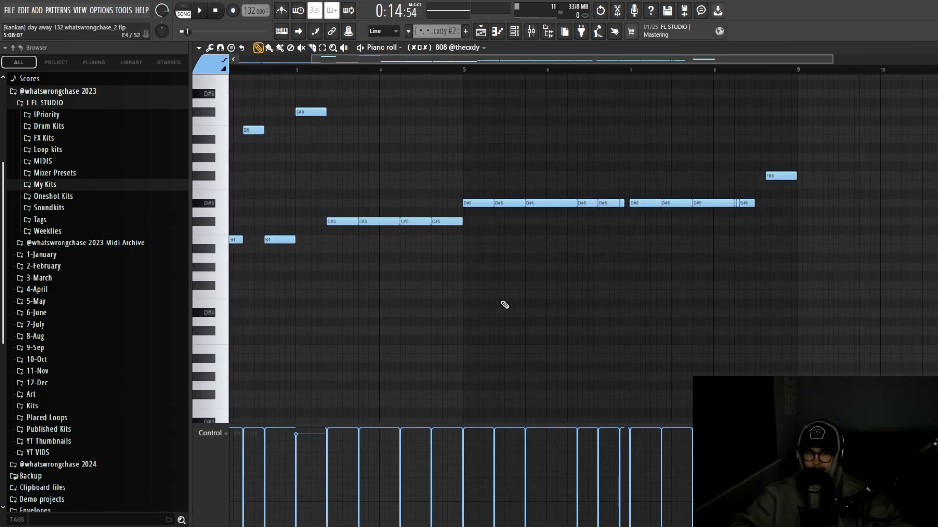
pyautogui.scroll(-2, 504, 304)
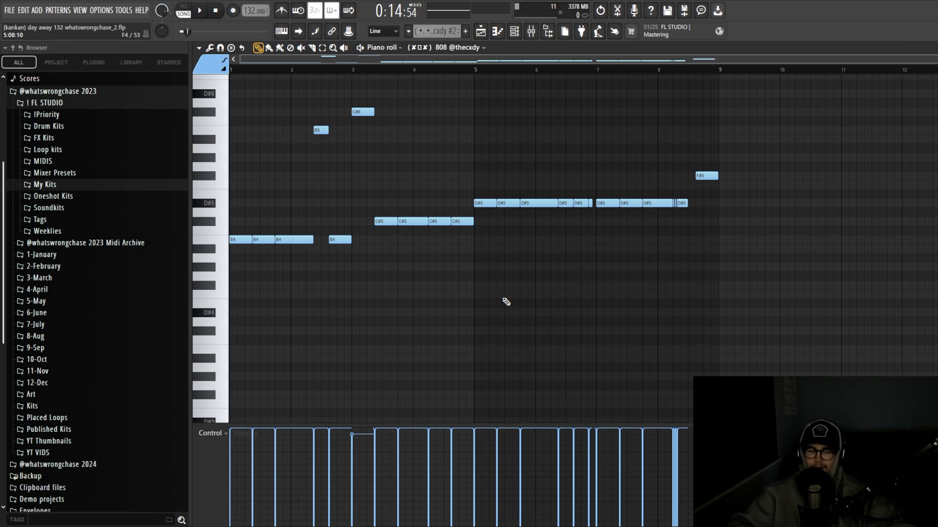
pyautogui.scroll(2, 504, 299)
pyautogui.scroll(-2, 506, 301)
pyautogui.click(481, 32)
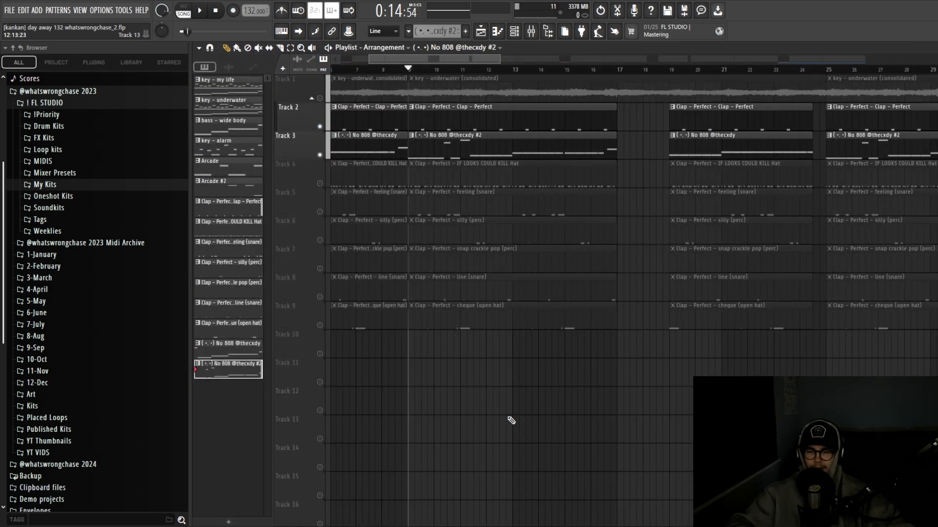
pyautogui.scroll(-2, 480, 360)
pyautogui.scroll(3, 508, 351)
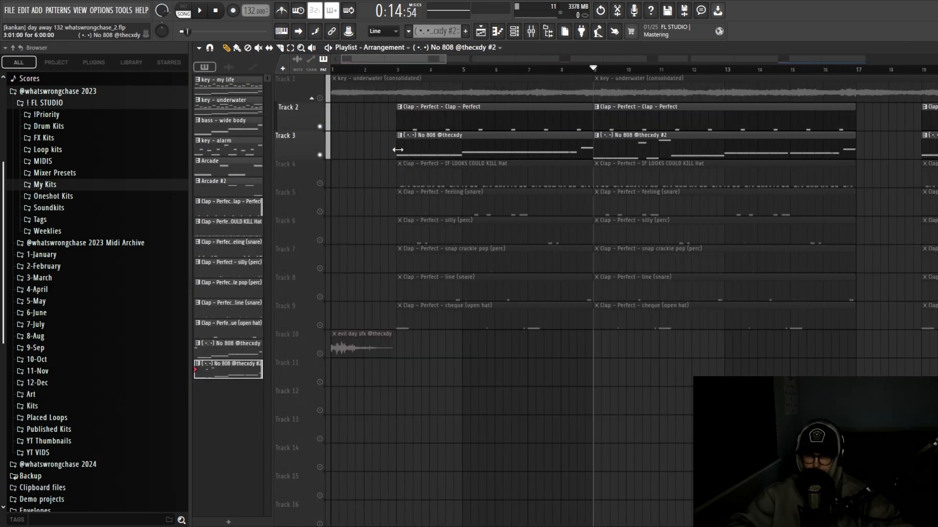
pyautogui.moveTo(398, 149); pyautogui.dragTo(332, 149)
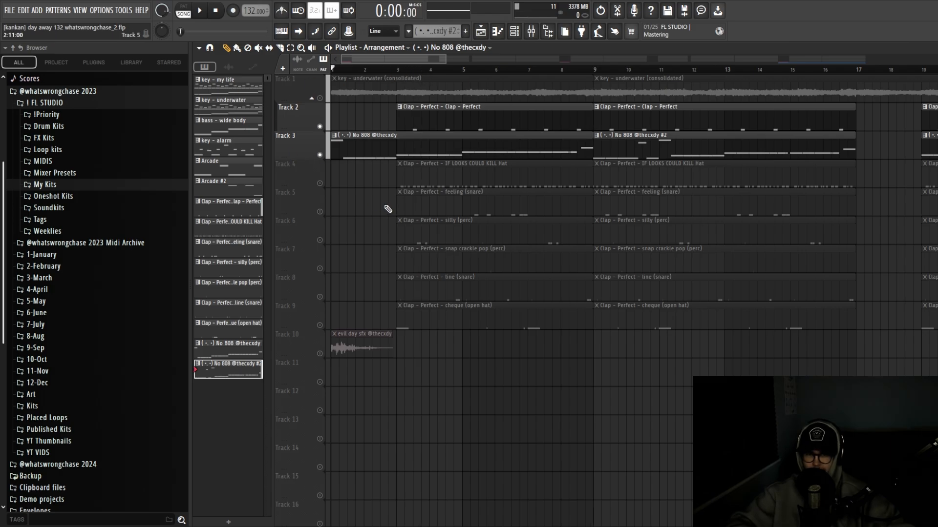
pyautogui.scroll(-2, 467, 219)
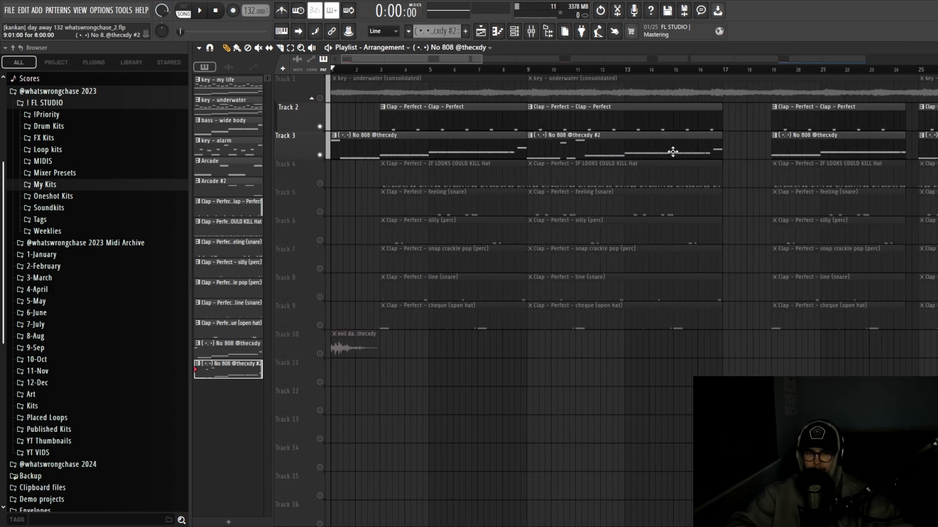
pyautogui.moveTo(714, 152); pyautogui.dragTo(404, 150)
pyautogui.scroll(-1, 428, 150)
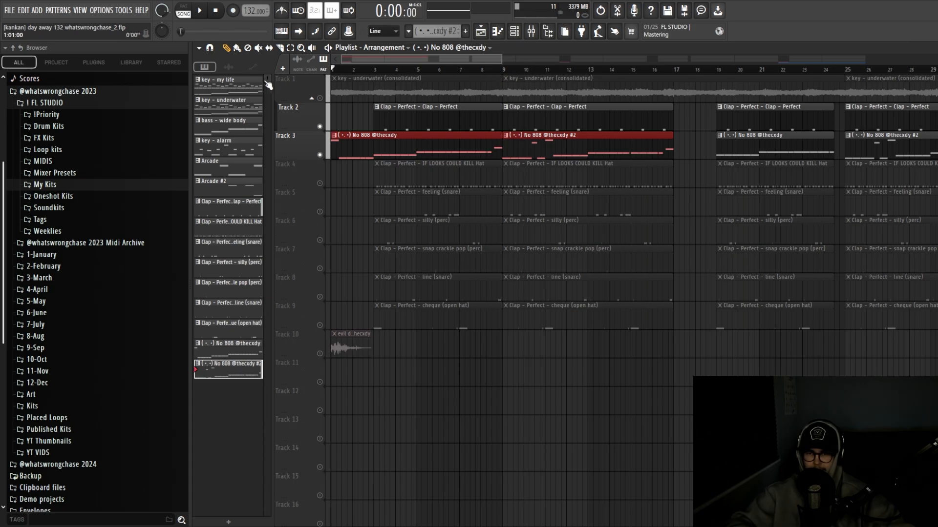
pyautogui.scroll(1, 376, 173)
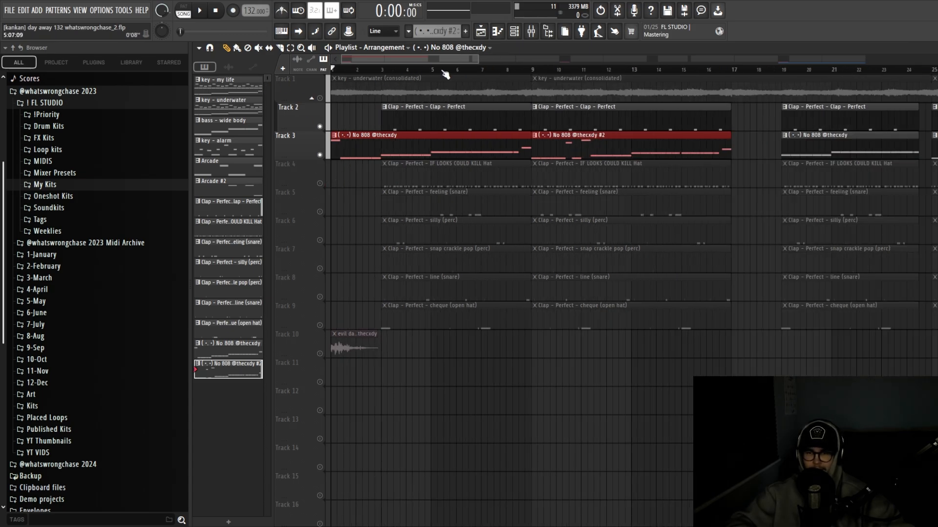
pyautogui.scroll(1, 344, 188)
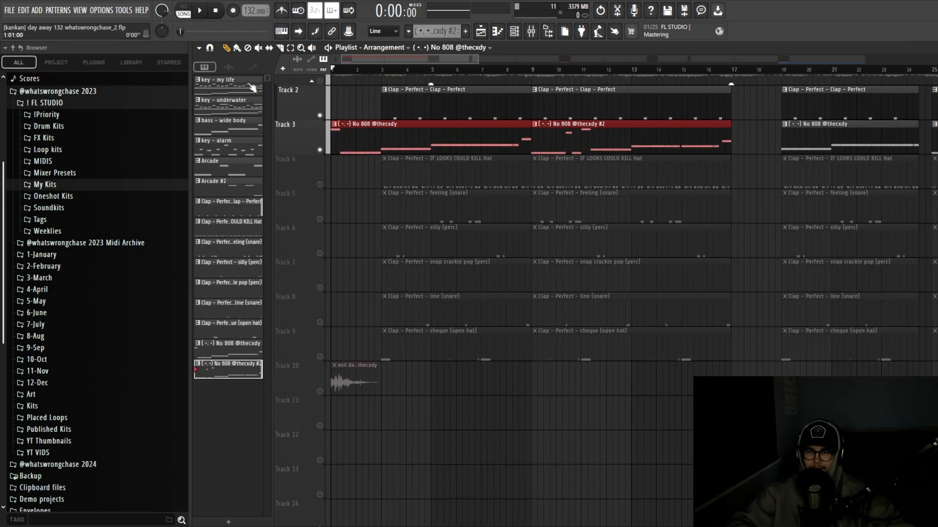
pyautogui.scroll(1, 342, 196)
# Play the full arrangement for about 30 seconds, then stop and return to the start
pyautogui.press('space')
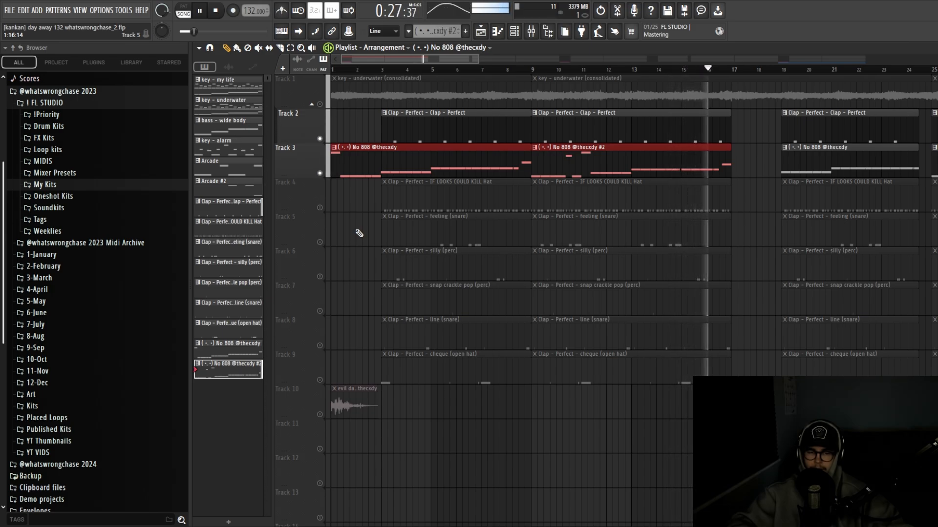
pyautogui.press('space')
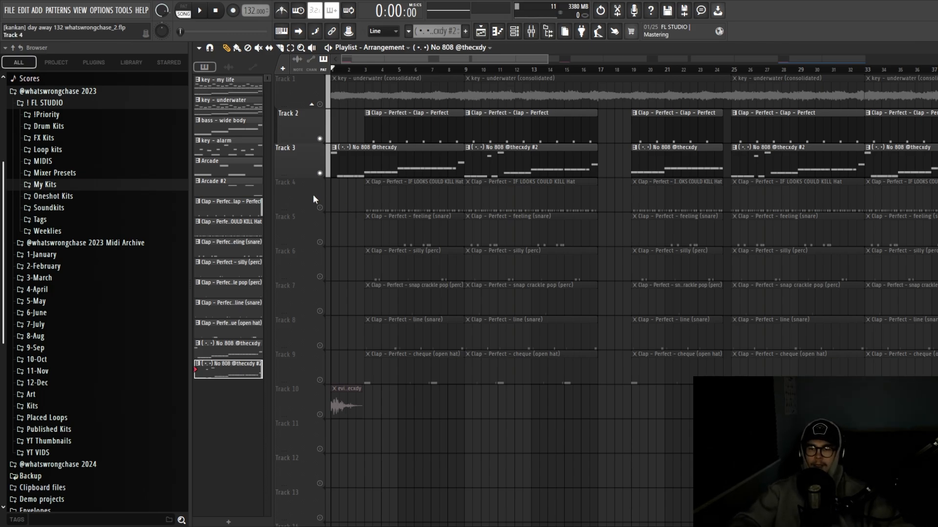
pyautogui.scroll(2, 343, 200)
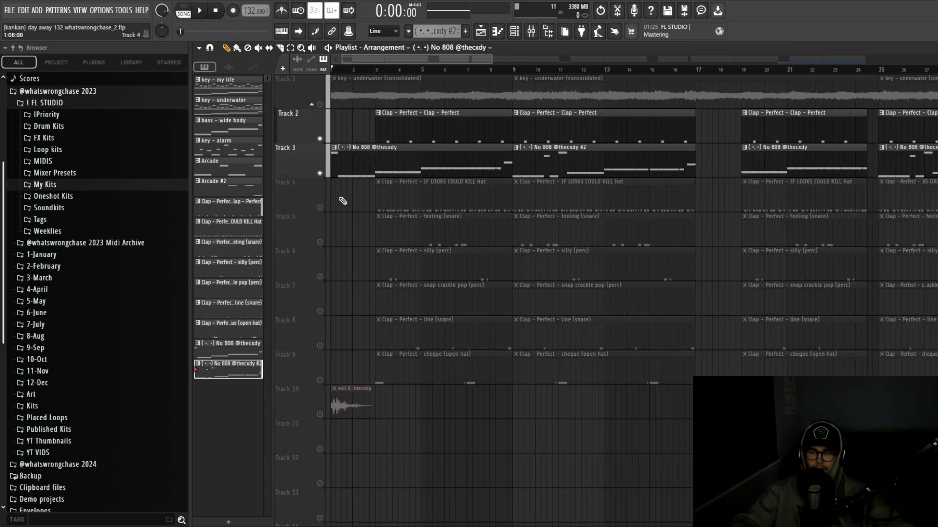
pyautogui.scroll(2, 337, 203)
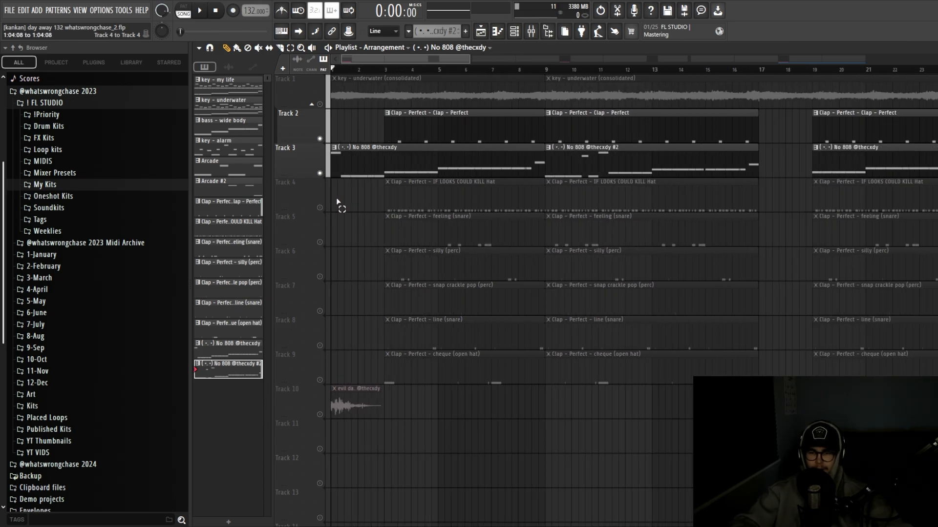
pyautogui.doubleClick(490, 162)
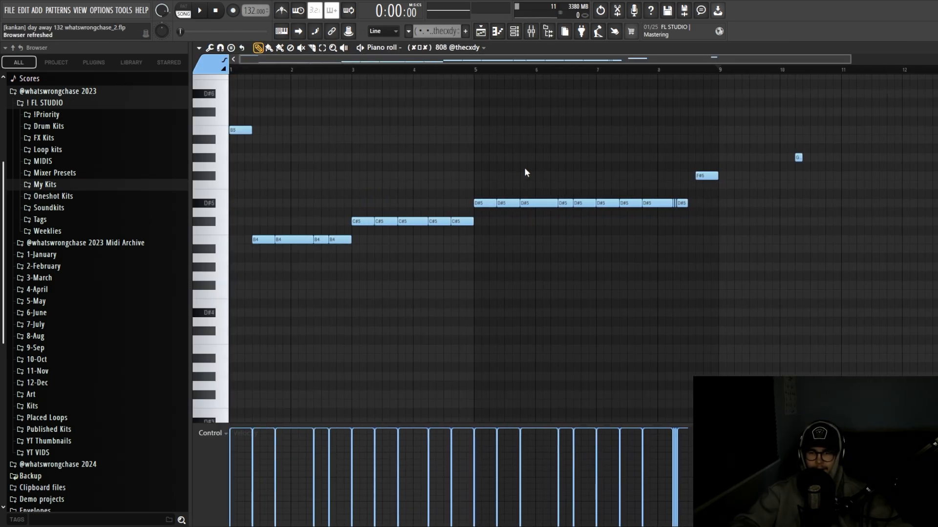
pyautogui.scroll(3, 728, 203)
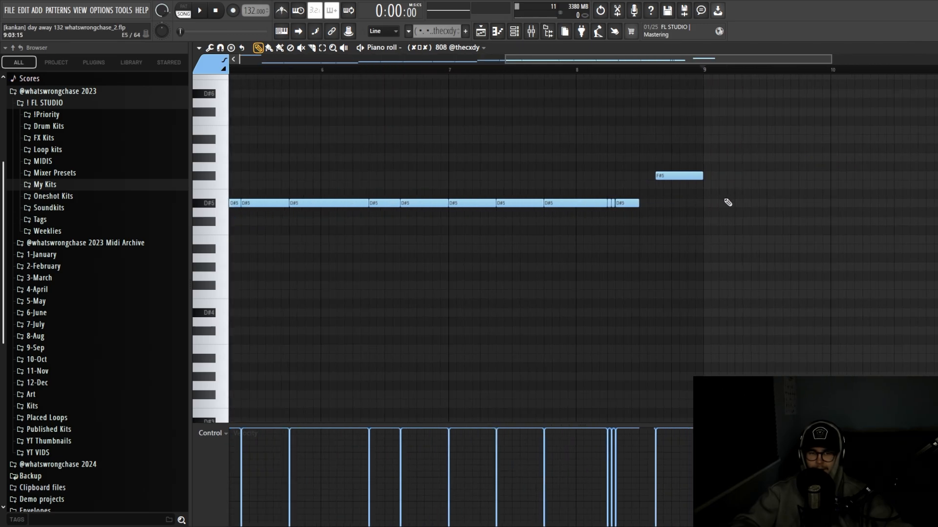
pyautogui.scroll(-3, 655, 227)
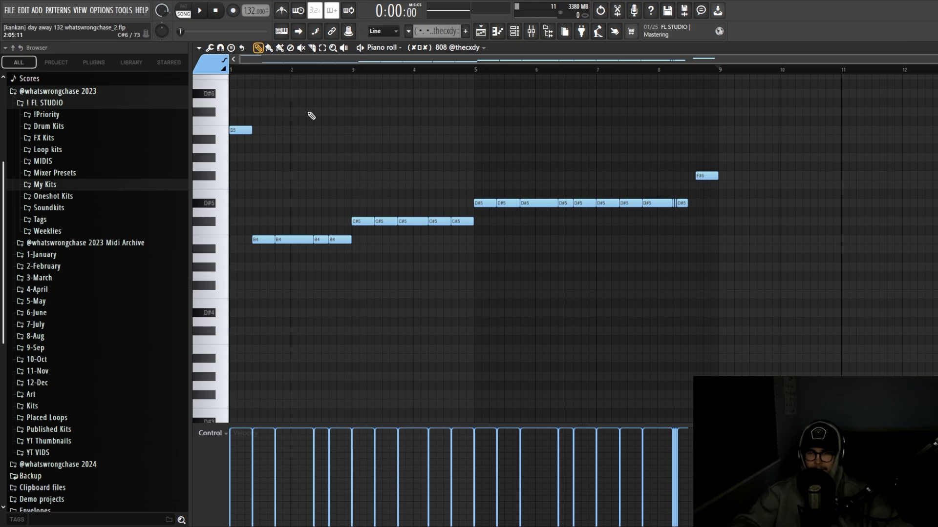
pyautogui.scroll(1, 410, 143)
pyautogui.scroll(-1, 410, 144)
# Back in the playlist, mute Tracks 3 and 2 so only the Track 4 hi-hat plays
pyautogui.click(481, 31)
pyautogui.scroll(1, 500, 143)
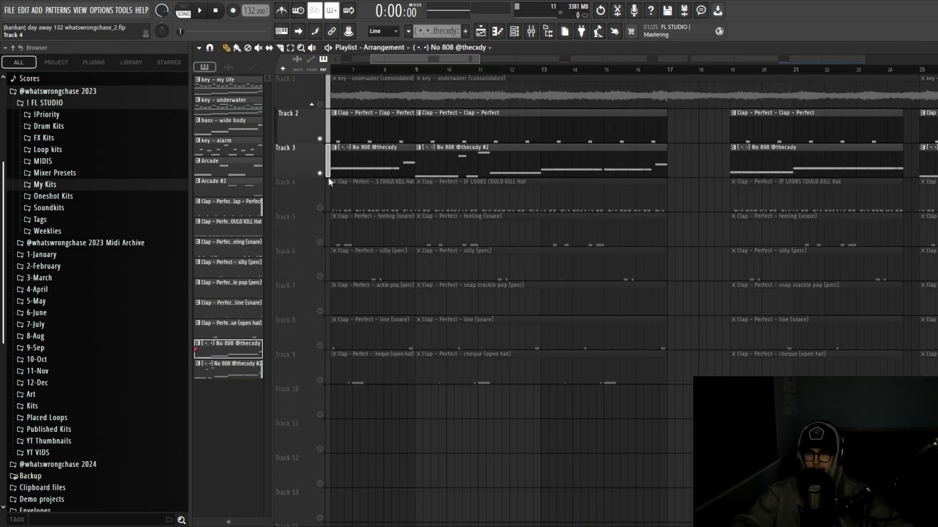
pyautogui.click(320, 173)
pyautogui.click(320, 138)
pyautogui.click(320, 208)
pyautogui.scroll(-2, 380, 205)
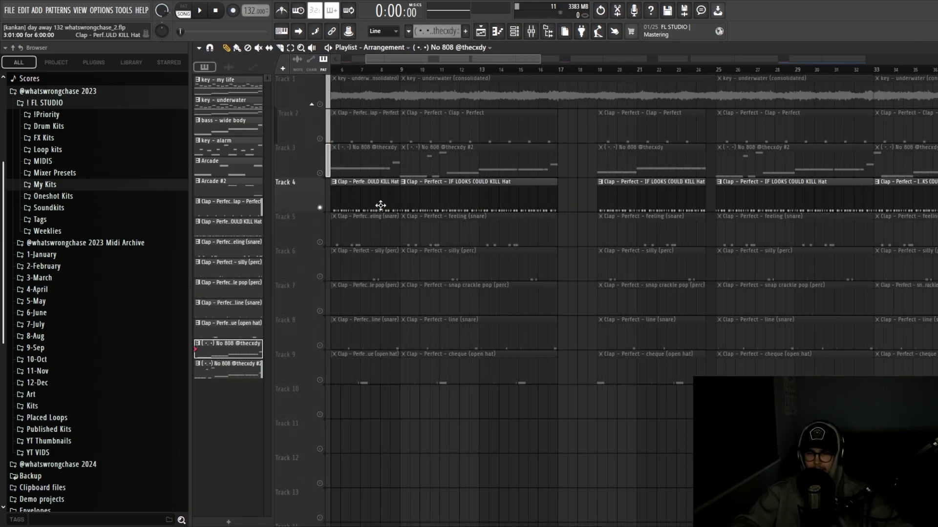
pyautogui.scroll(2, 399, 205)
# Open the IF LOOKS COULD KILL Hat pattern in the piano roll and play it through once
pyautogui.doubleClick(446, 199)
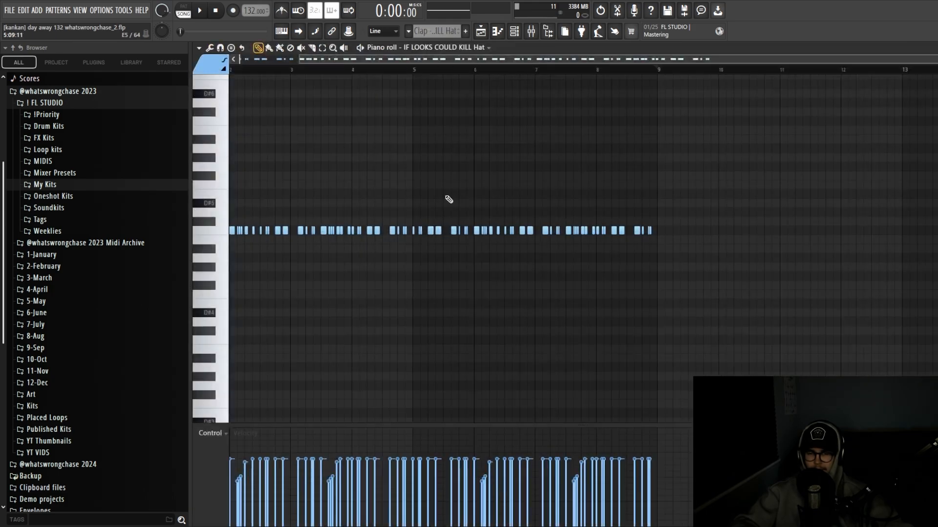
pyautogui.scroll(3, 483, 157)
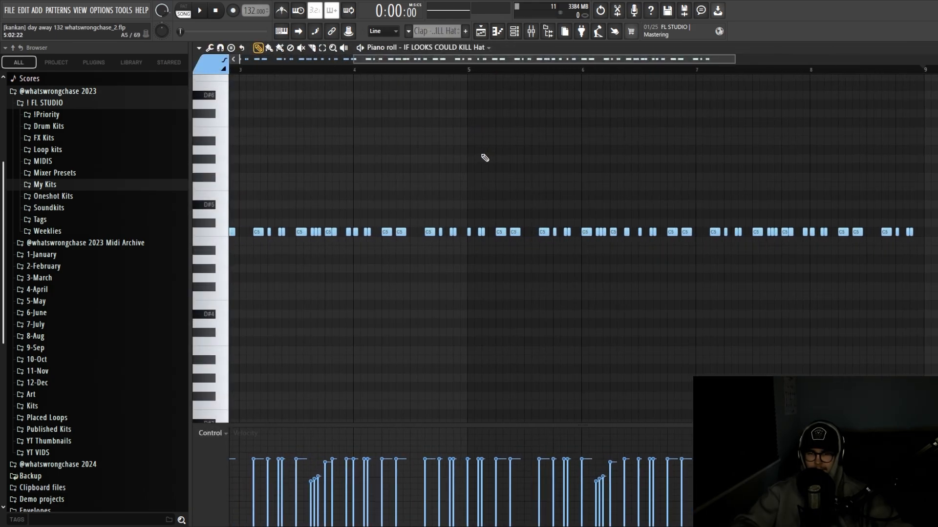
pyautogui.scroll(-3, 485, 156)
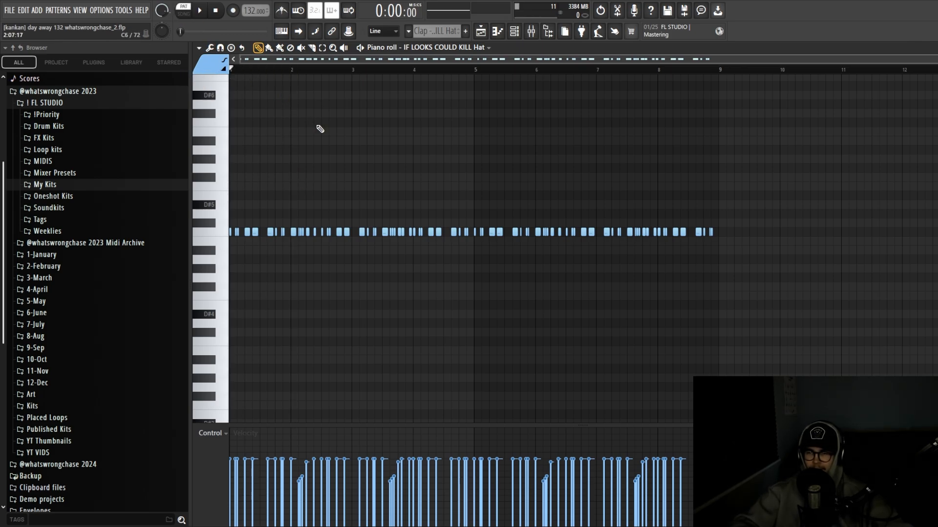
pyautogui.press('space')
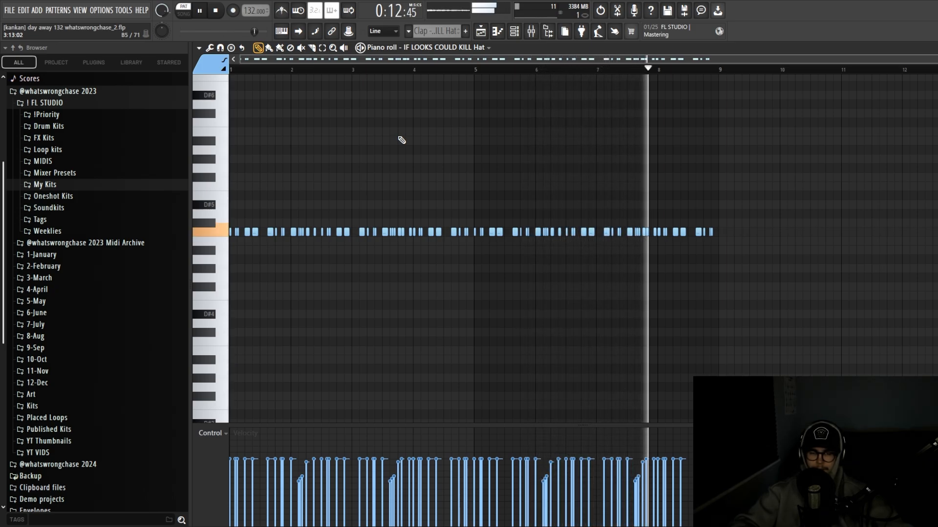
pyautogui.press('space')
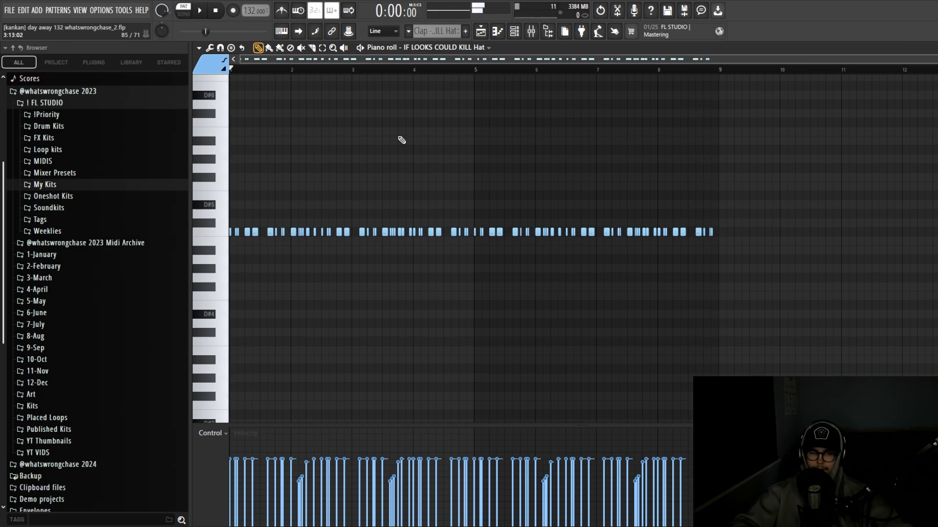
# Scroll through the hi-hat notes, then return to the Arrangement playlist with F5
pyautogui.scroll(4, 264, 217)
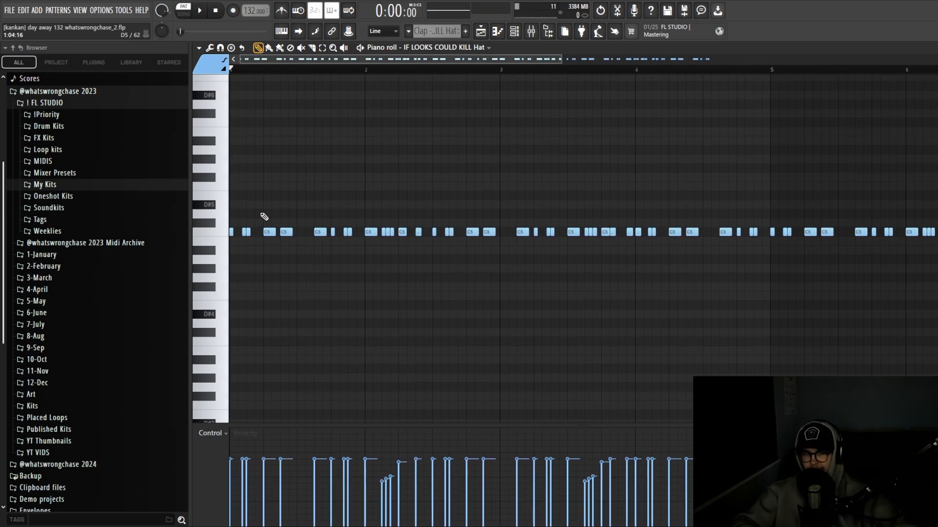
pyautogui.scroll(3, 307, 196)
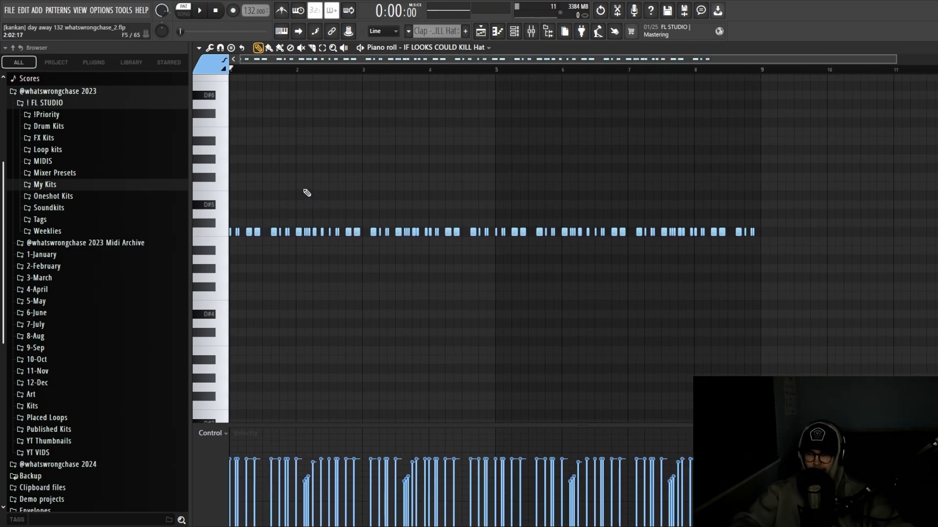
pyautogui.scroll(-2, 292, 210)
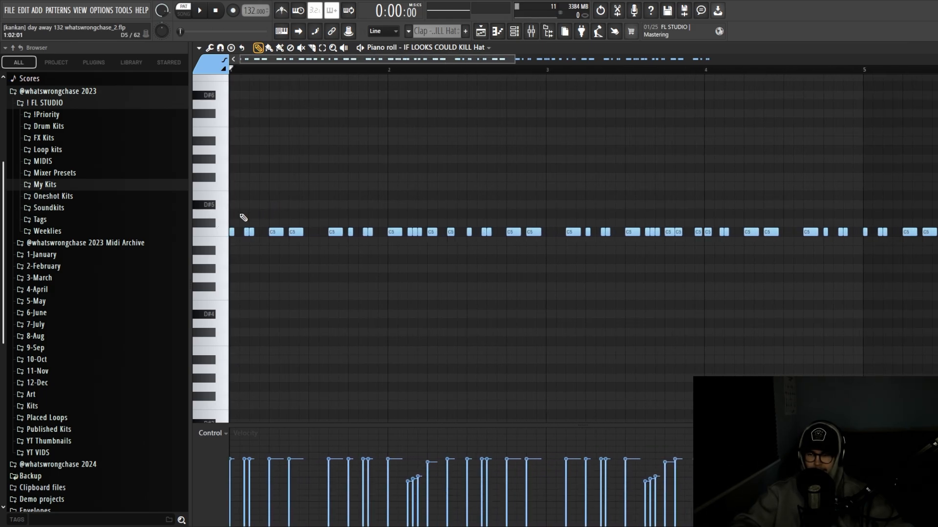
pyautogui.scroll(2, 243, 218)
pyautogui.keyDown('ctrl'); pyautogui.scroll(-3, 327, 207); pyautogui.keyUp('ctrl')
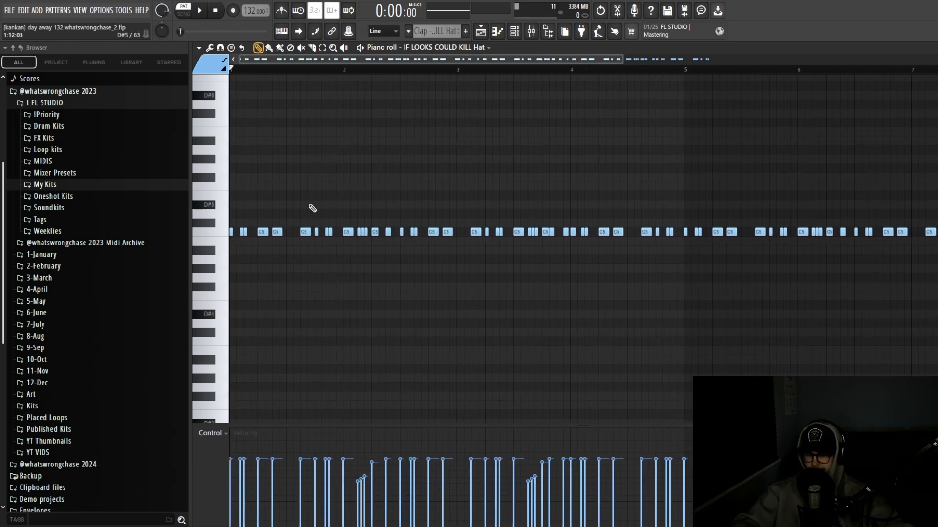
pyautogui.keyDown('ctrl'); pyautogui.scroll(3, 229, 219); pyautogui.keyUp('ctrl')
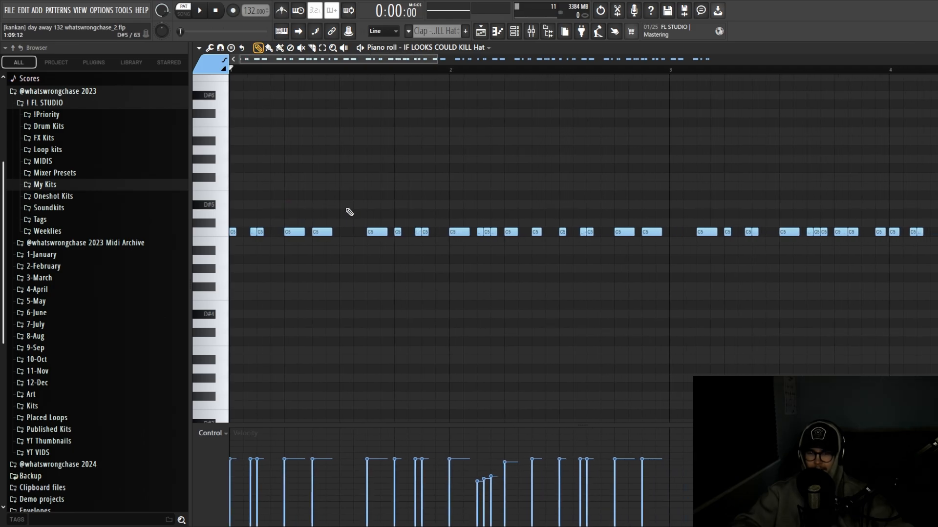
pyautogui.keyDown('ctrl'); pyautogui.scroll(3, 239, 226); pyautogui.keyUp('ctrl')
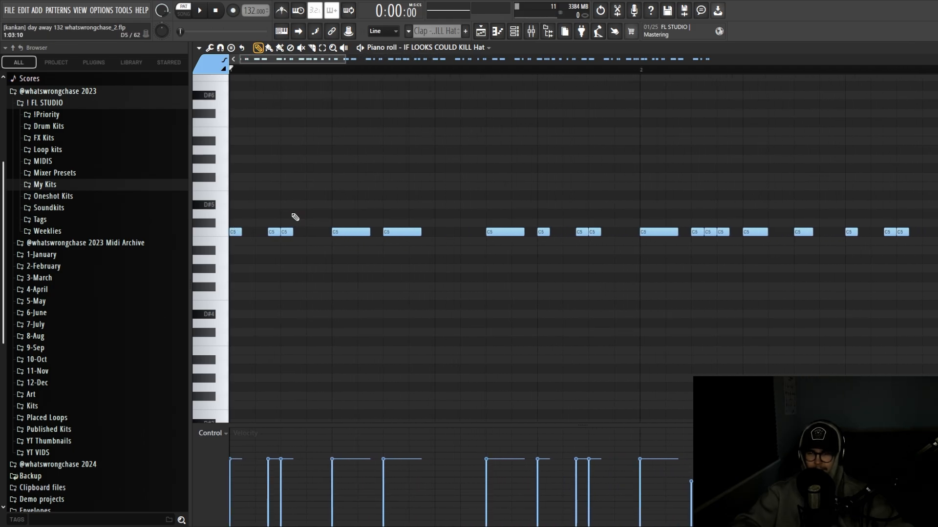
pyautogui.keyDown('ctrl'); pyautogui.scroll(-3, 293, 216); pyautogui.keyUp('ctrl')
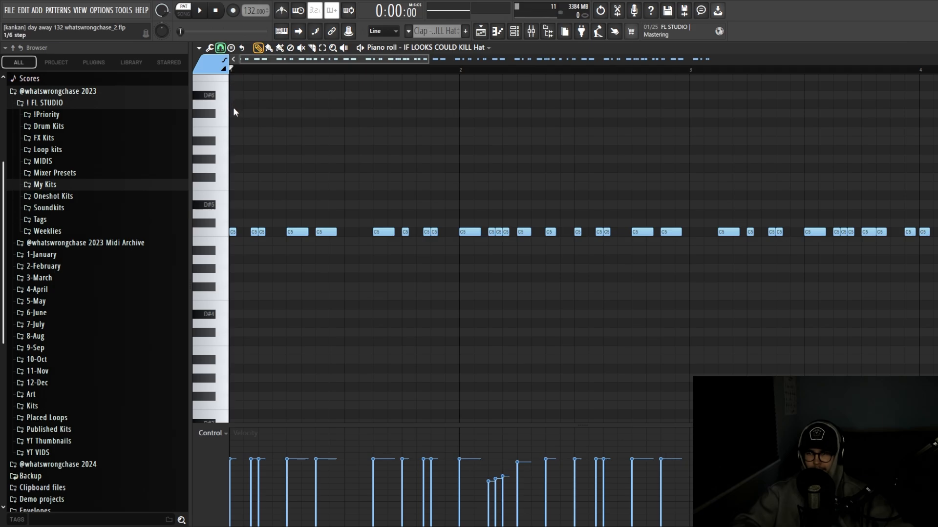
pyautogui.keyDown('ctrl'); pyautogui.scroll(-2, 513, 227); pyautogui.keyUp('ctrl')
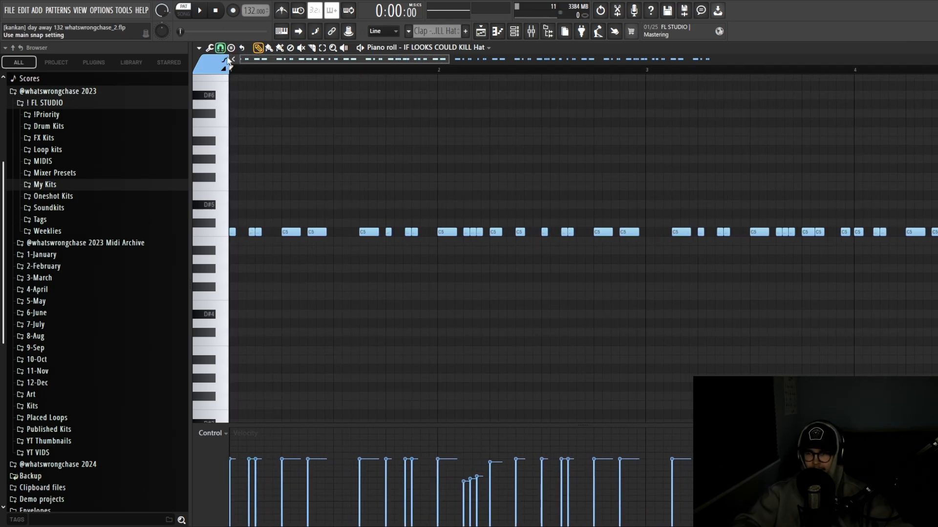
pyautogui.press('F5')
pyautogui.keyDown('ctrl'); pyautogui.scroll(-1, 407, 233); pyautogui.keyUp('ctrl')
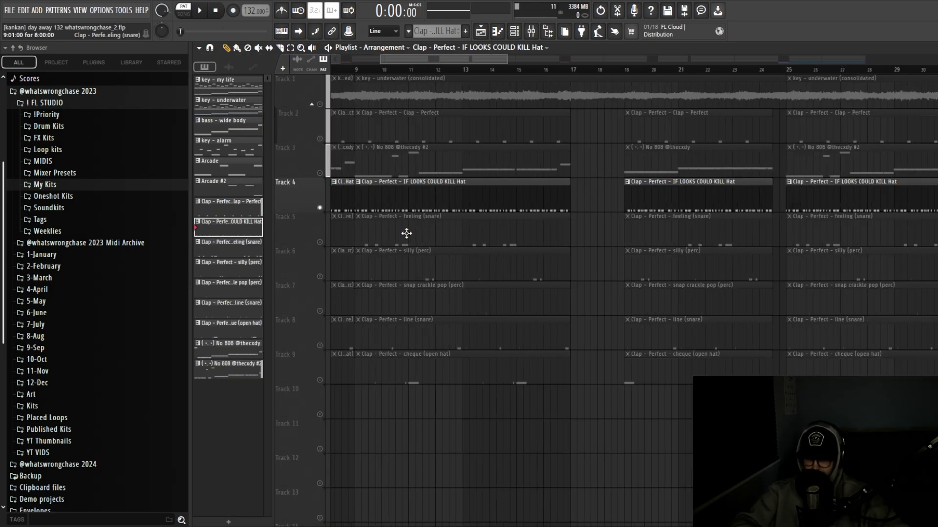
pyautogui.keyDown('ctrl'); pyautogui.scroll(1, 409, 234); pyautogui.keyUp('ctrl')
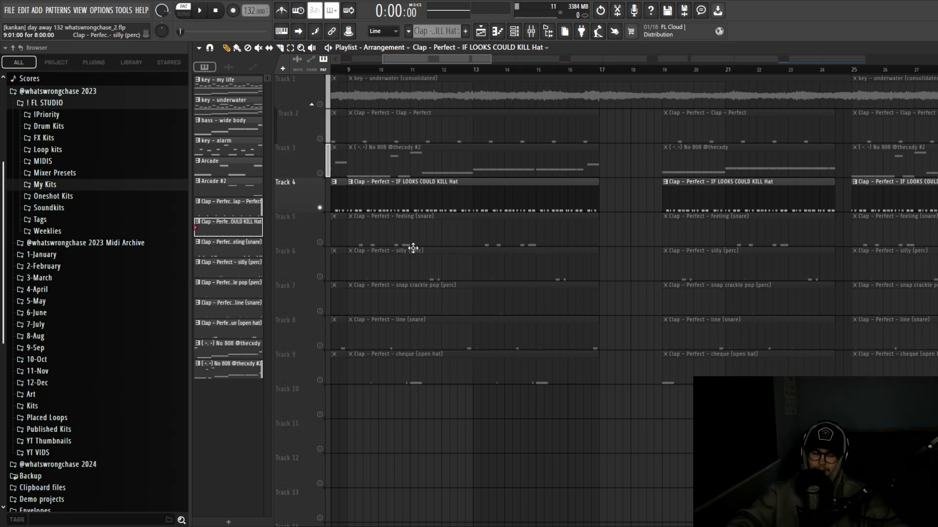
pyautogui.keyDown('ctrl'); pyautogui.scroll(2, 398, 253); pyautogui.keyUp('ctrl')
pyautogui.keyDown('ctrl'); pyautogui.click(398, 253); pyautogui.keyUp('ctrl')
pyautogui.keyDown('ctrl'); pyautogui.scroll(-1, 398, 254); pyautogui.keyUp('ctrl')
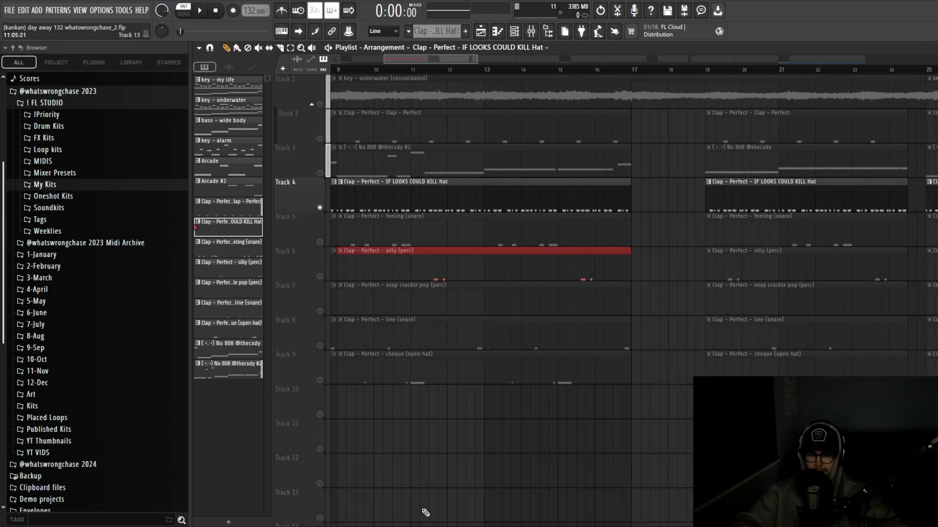
pyautogui.keyDown('ctrl'); pyautogui.click(426, 495); pyautogui.keyUp('ctrl')
pyautogui.keyDown('ctrl'); pyautogui.scroll(-3, 409, 419); pyautogui.keyUp('ctrl')
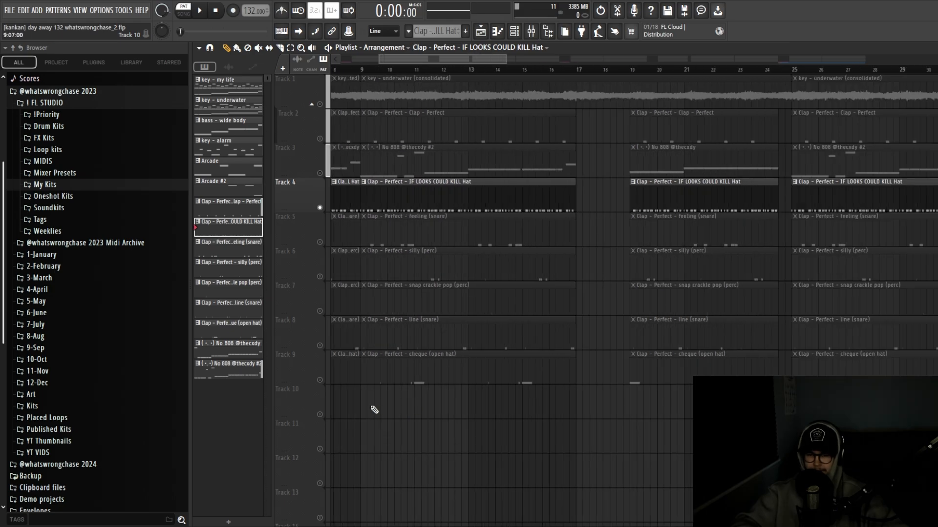
pyautogui.click(49, 184)
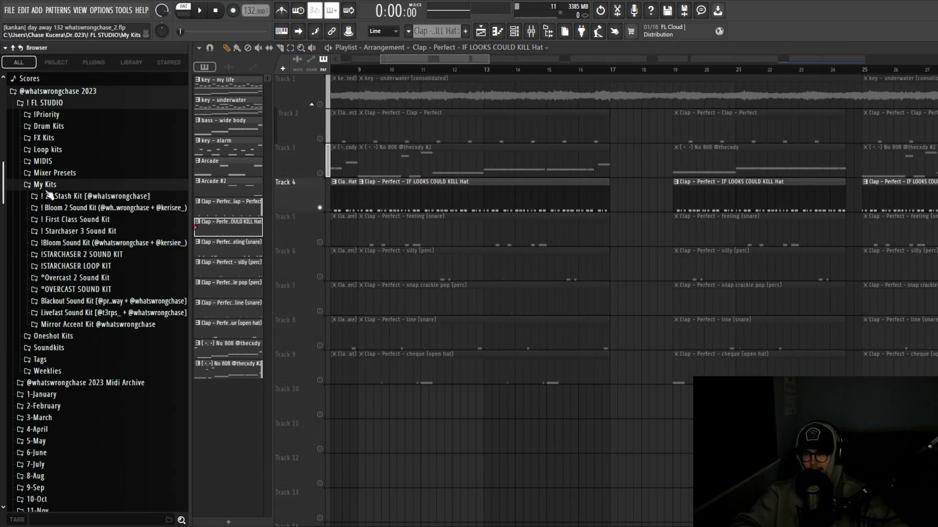
pyautogui.click(63, 197)
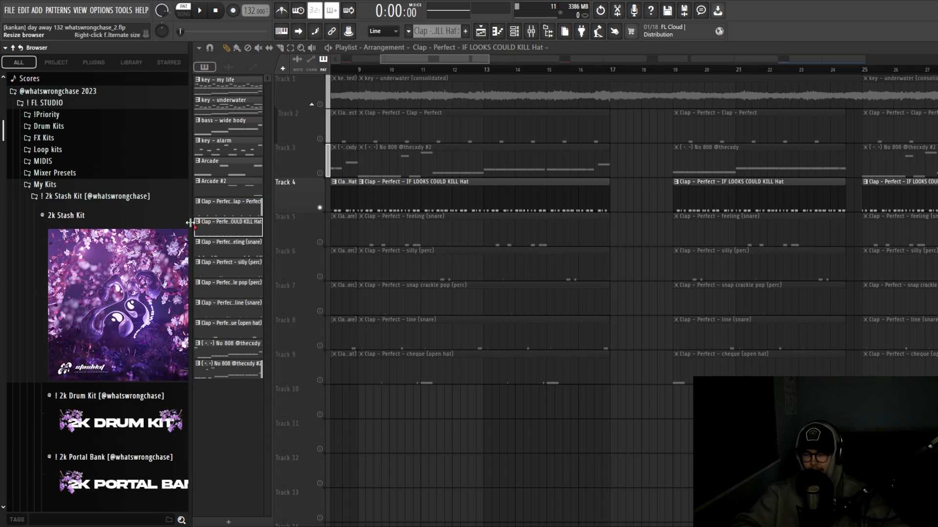
pyautogui.moveTo(190, 221); pyautogui.dragTo(298, 221)
pyautogui.scroll(-7, 165, 261)
pyautogui.click(97, 291)
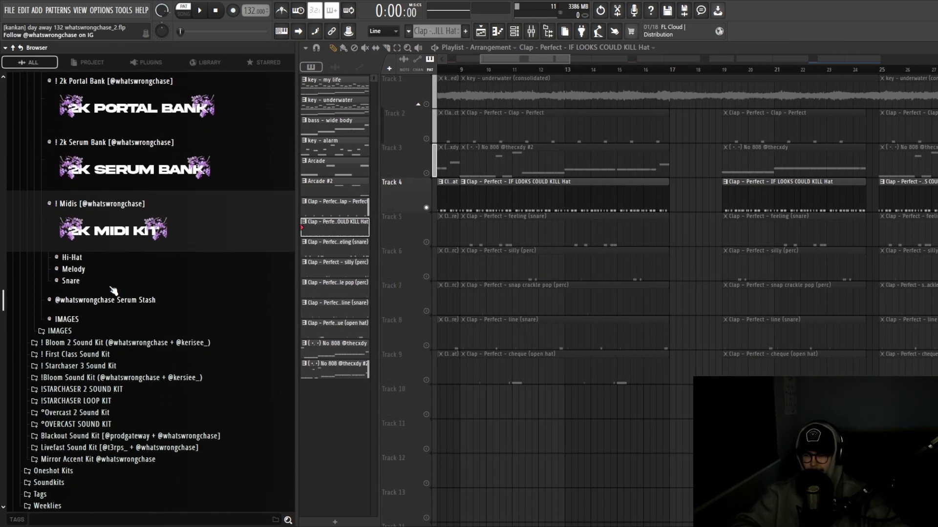
pyautogui.click(71, 274)
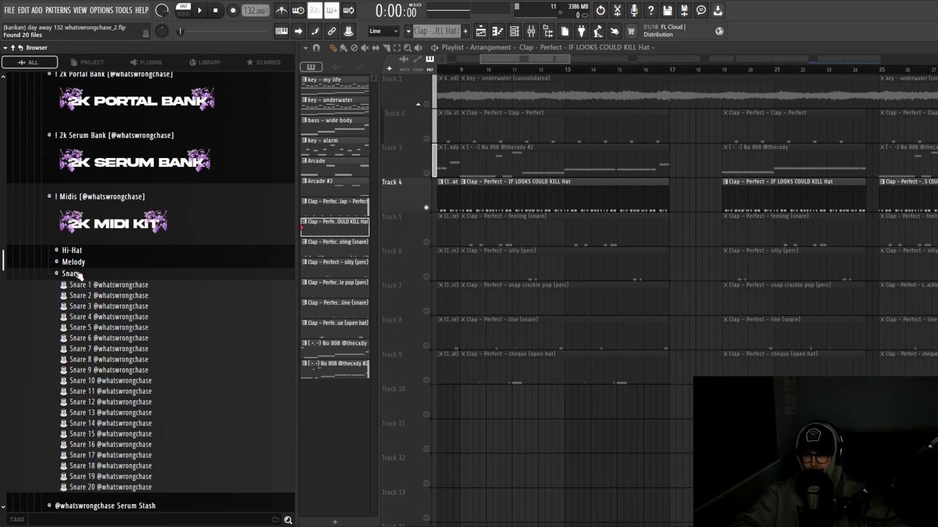
pyautogui.scroll(-3, 113, 268)
pyautogui.click(72, 186)
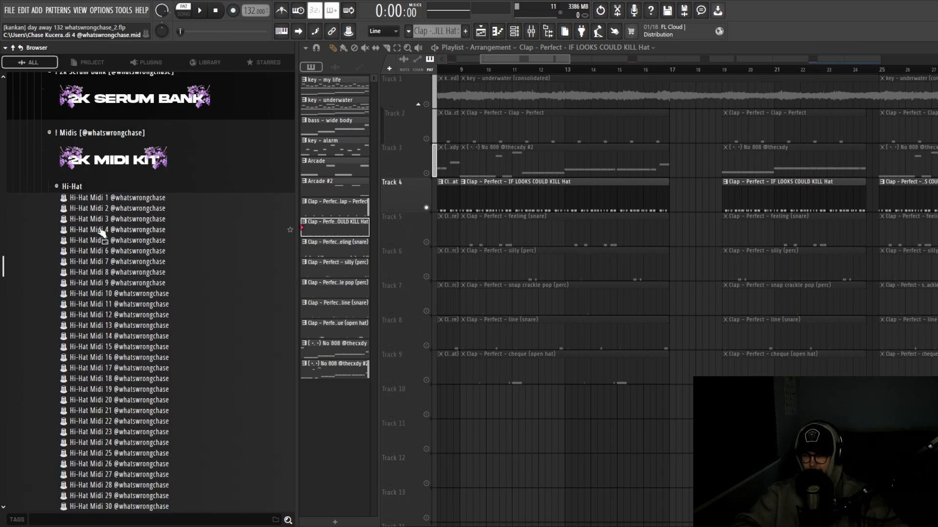
pyautogui.scroll(-6, 103, 237)
pyautogui.scroll(6, 131, 336)
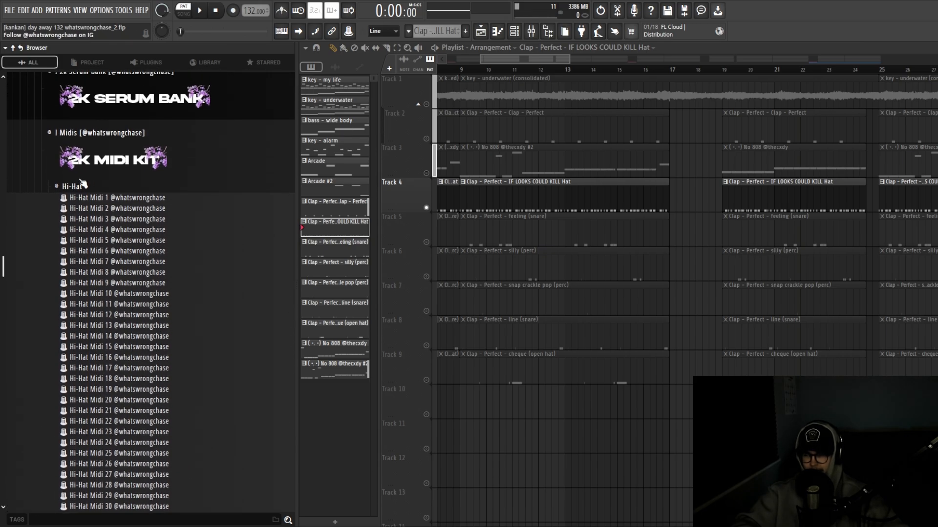
pyautogui.click(72, 185)
pyautogui.scroll(4, 94, 236)
pyautogui.click(73, 274)
pyautogui.scroll(-3, 78, 273)
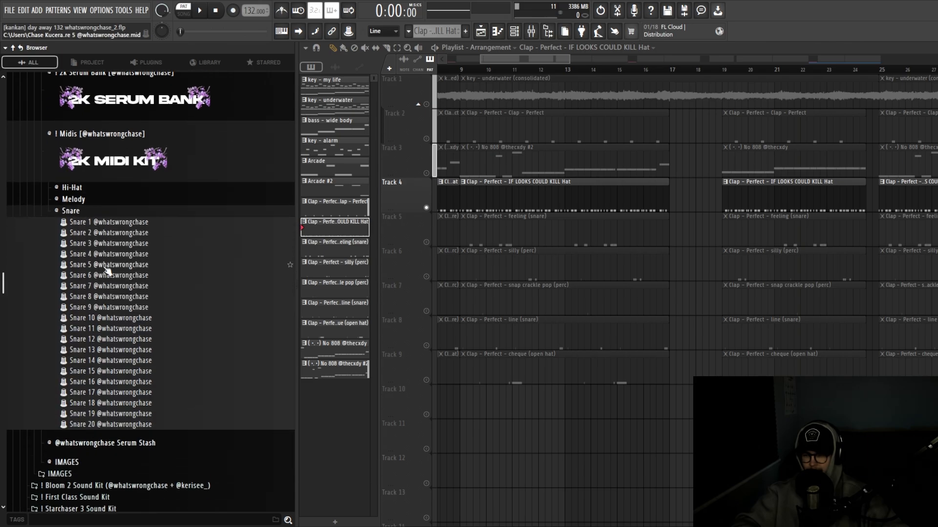
pyautogui.hscroll(-1, 512, 261)
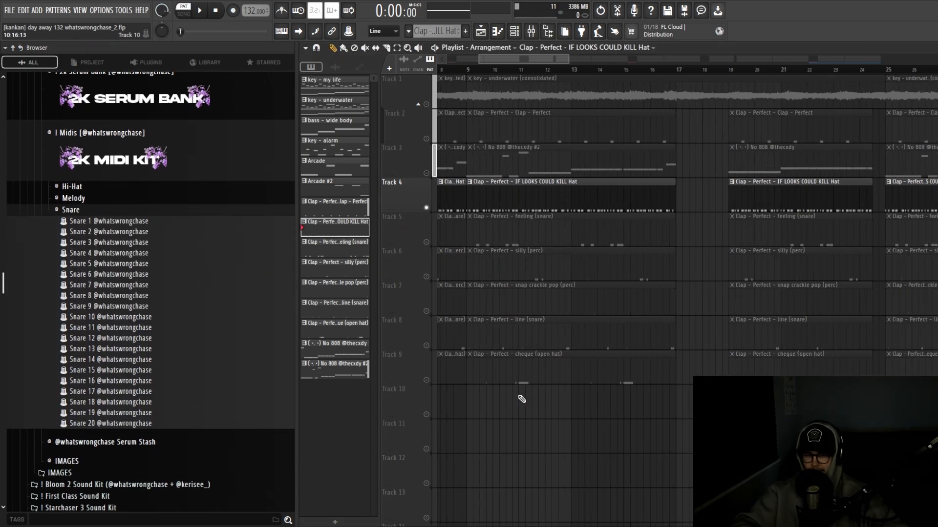
pyautogui.click(73, 211)
pyautogui.scroll(3, 92, 236)
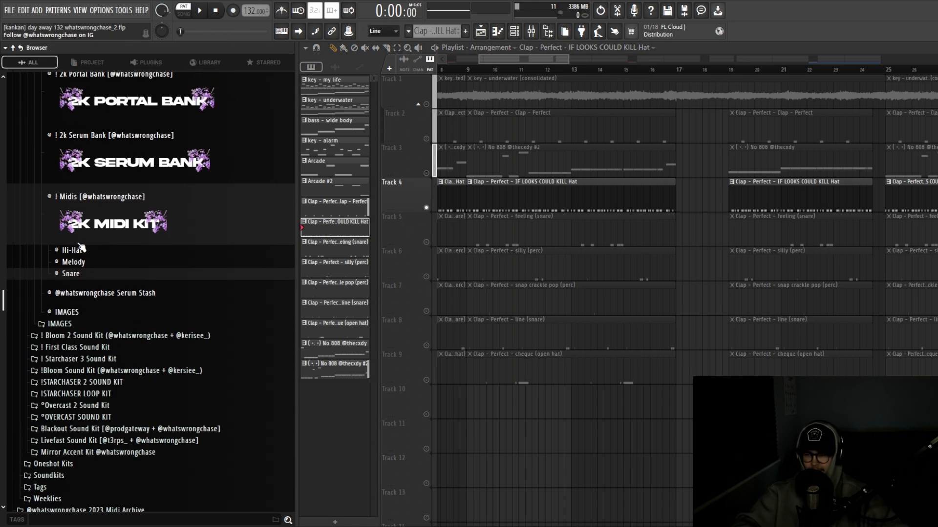
pyautogui.scroll(-1, 486, 405)
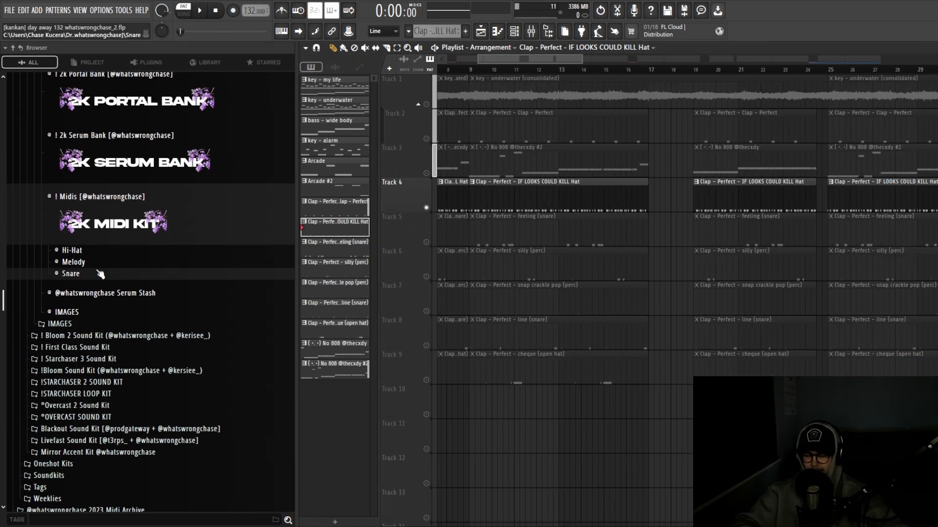
pyautogui.scroll(3, 102, 311)
pyautogui.scroll(1, 109, 302)
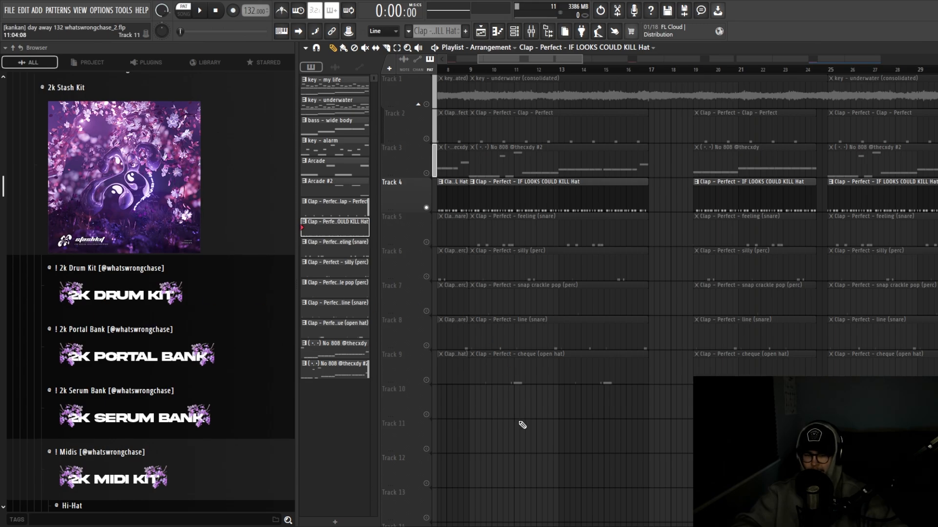
pyautogui.scroll(2, 148, 347)
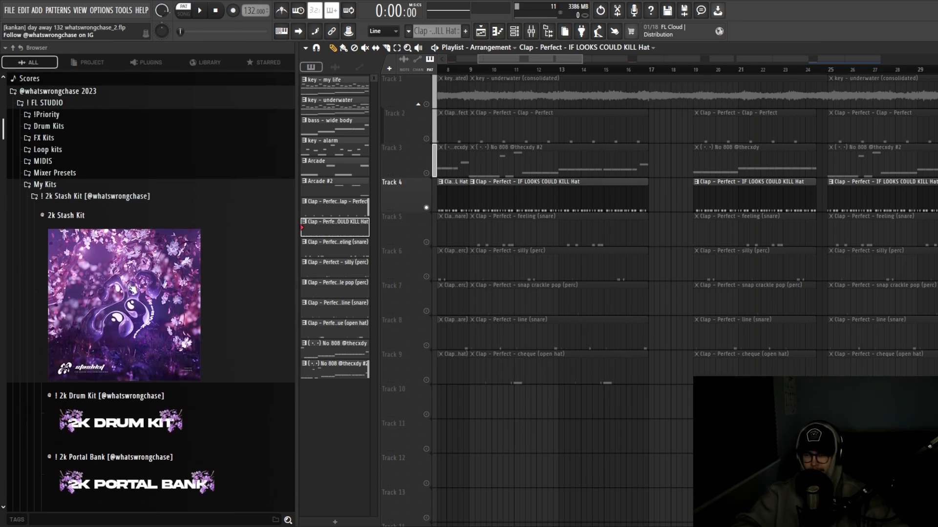
pyautogui.scroll(2, 500, 423)
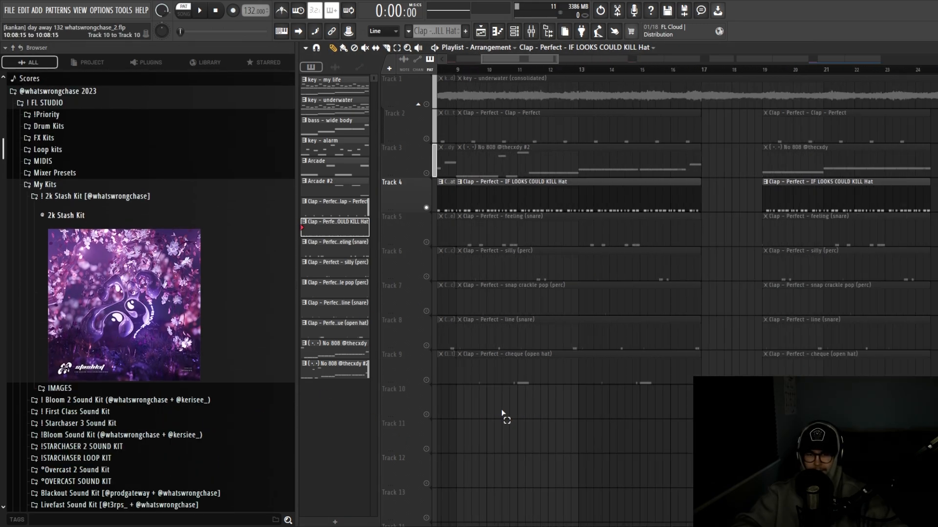
# Unmute the feeling and line snare tracks and play the drums back
pyautogui.click(426, 242)
pyautogui.scroll(1, 483, 391)
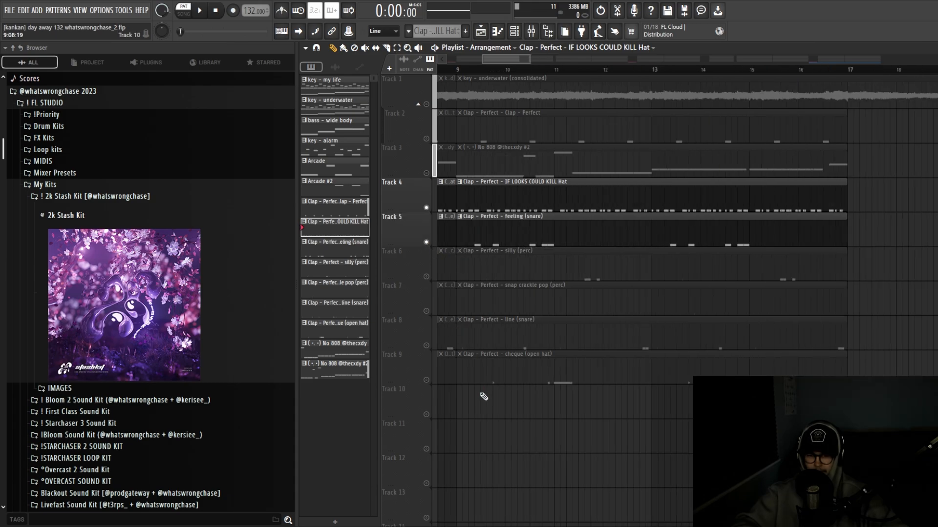
pyautogui.scroll(1, 509, 394)
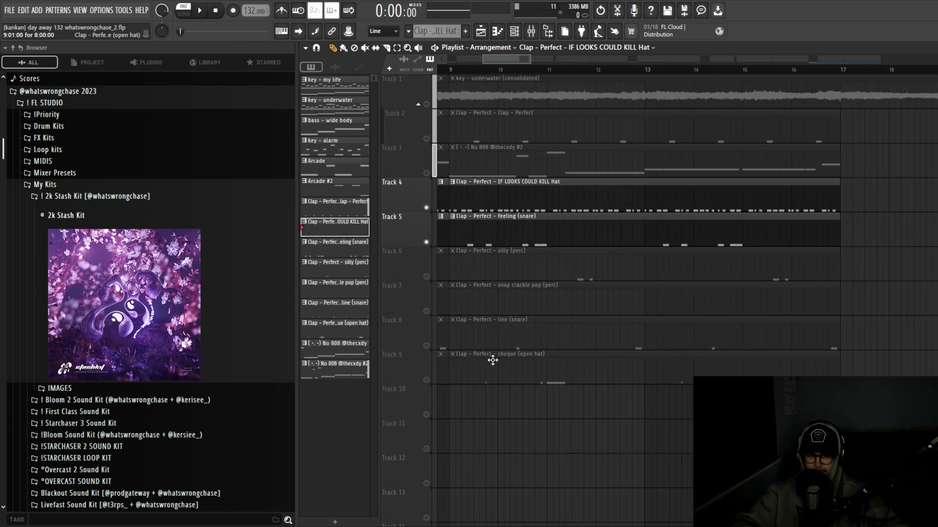
pyautogui.click(427, 345)
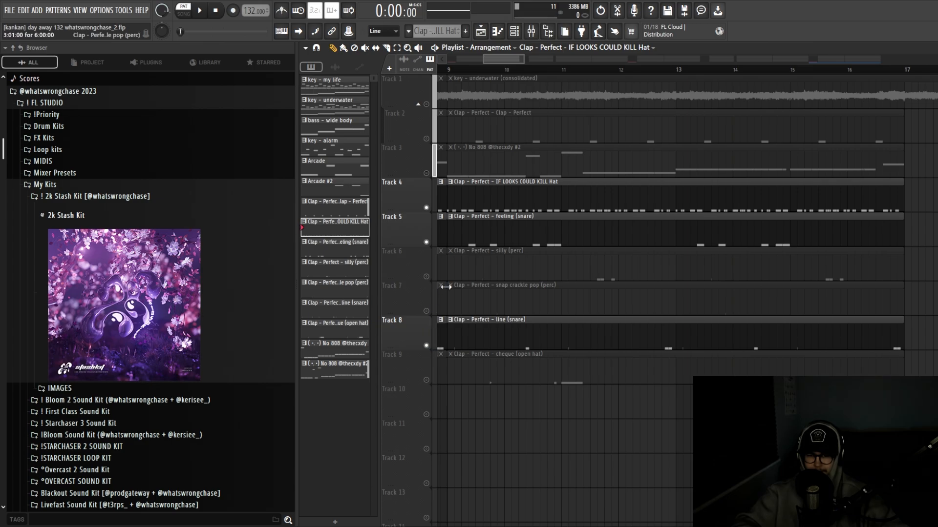
pyautogui.press('space')
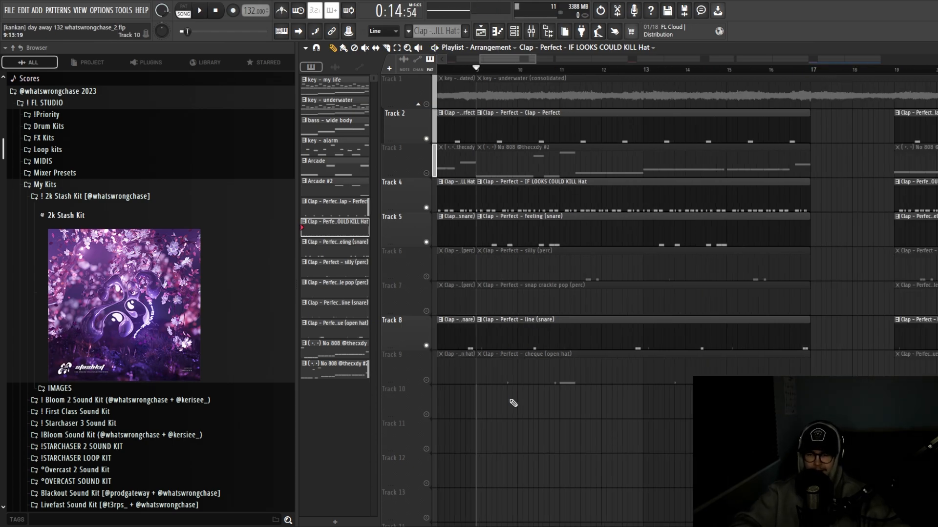
pyautogui.scroll(-2, 519, 402)
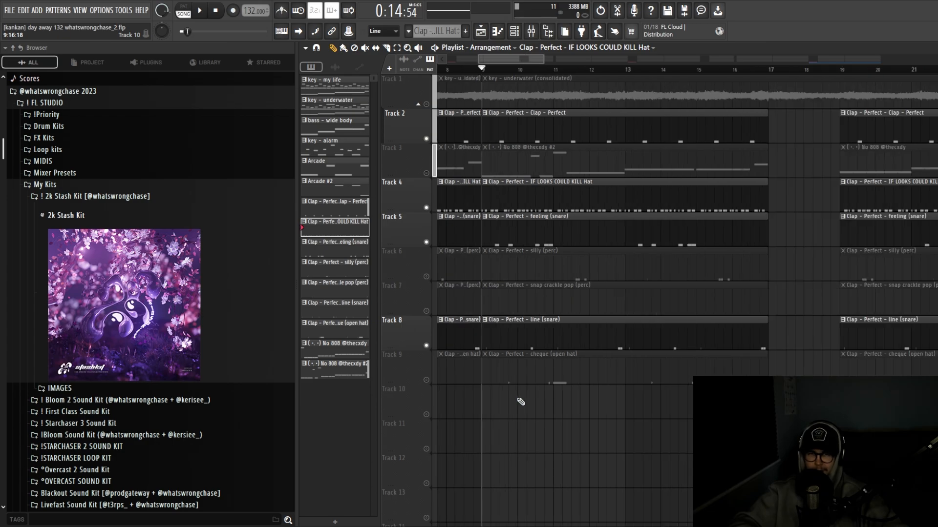
pyautogui.scroll(2, 522, 398)
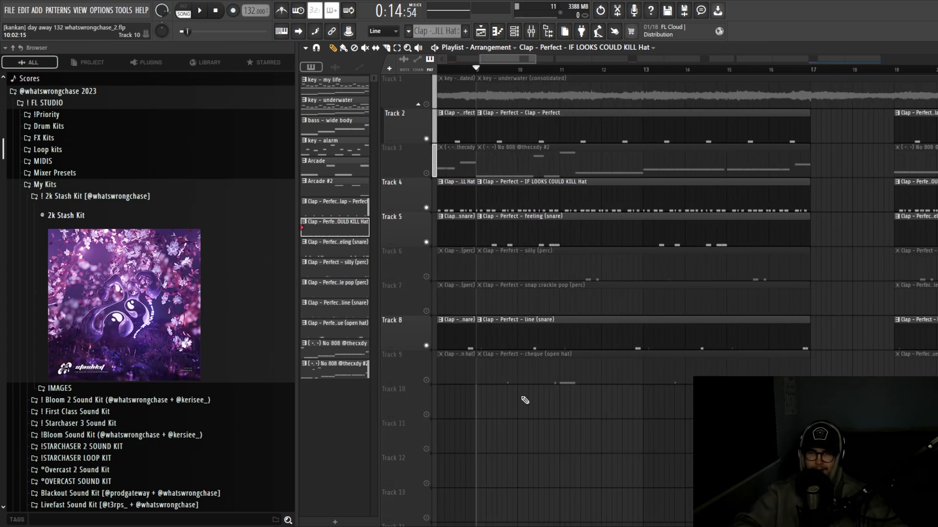
pyautogui.scroll(-2, 525, 400)
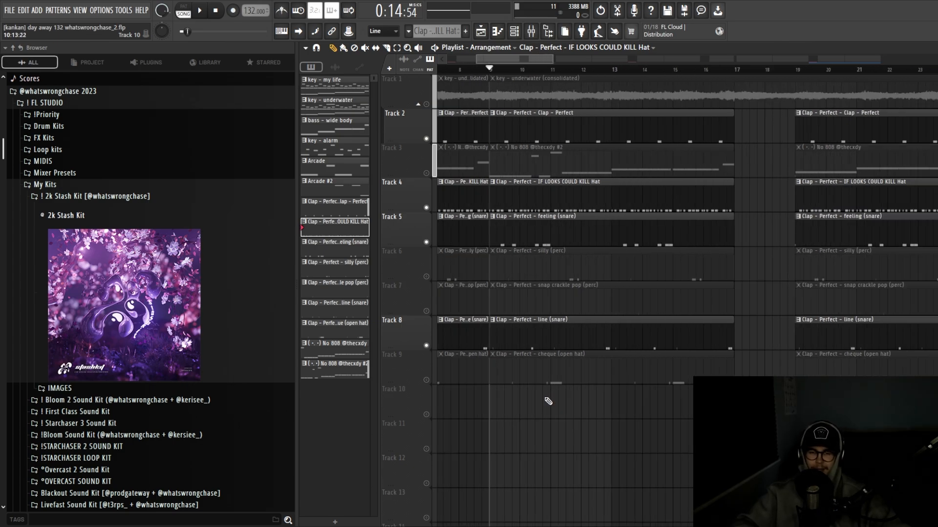
pyautogui.scroll(2, 533, 401)
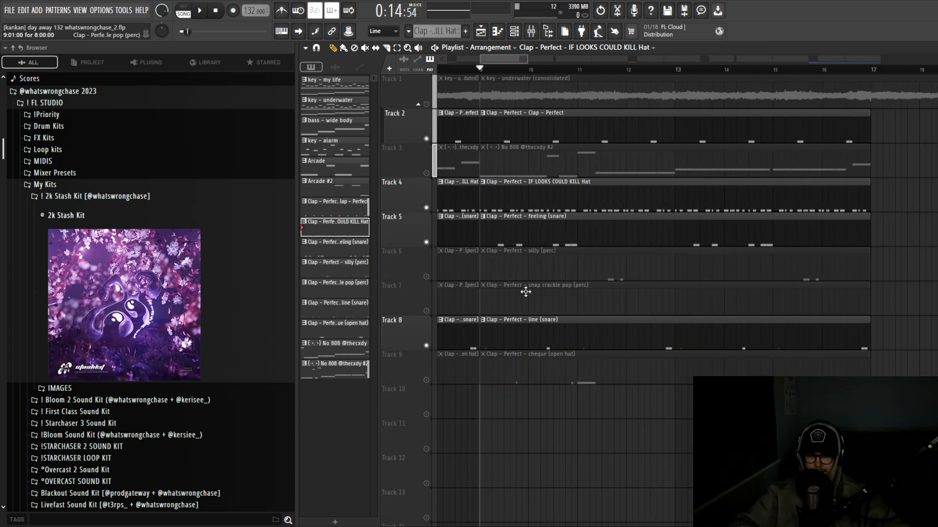
# Unmute the cheque open-hat, silly perc and snap crackle pop perc tracks
pyautogui.click(426, 380)
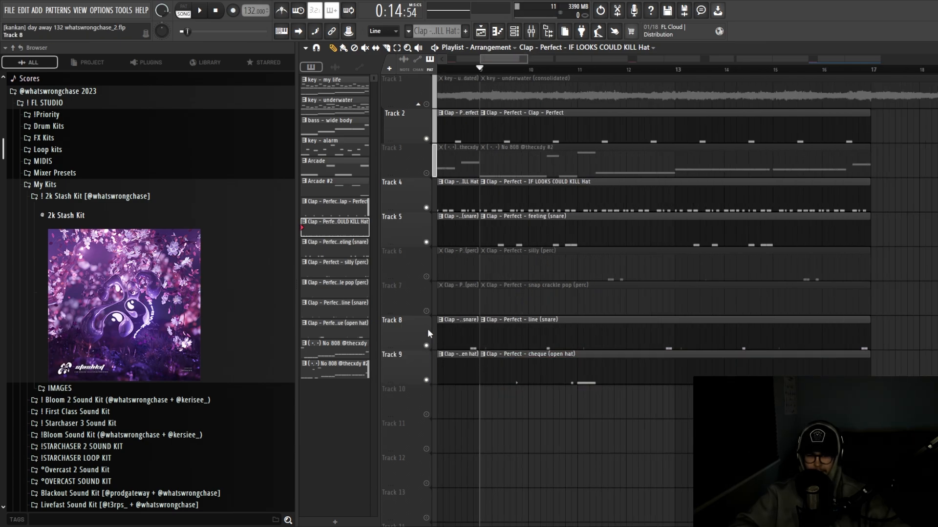
pyautogui.click(425, 277)
pyautogui.click(426, 311)
pyautogui.scroll(-1, 482, 259)
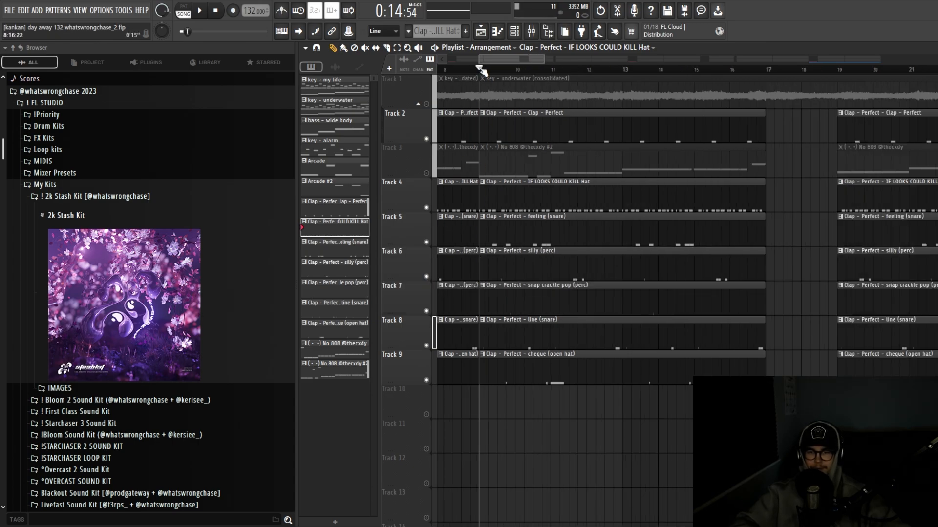
# Play back the arrangement with all drum tracks active
pyautogui.press('space')
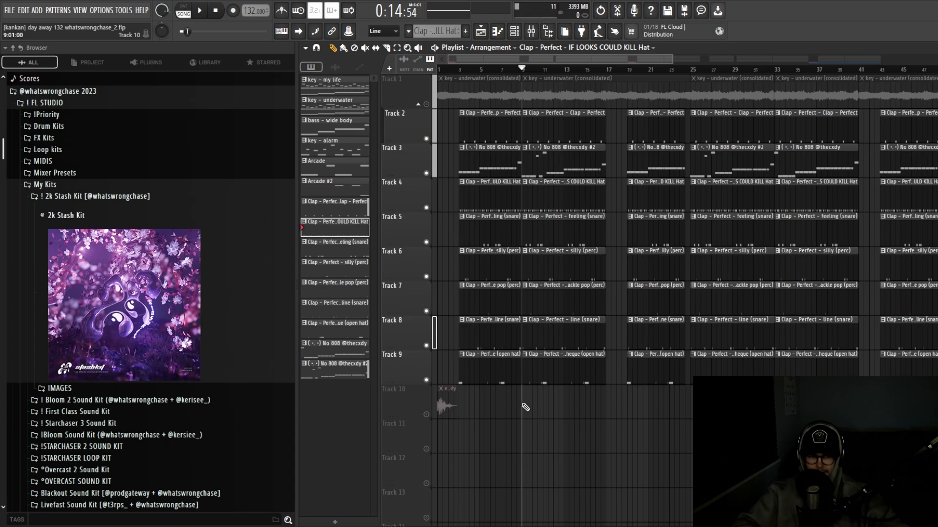
pyautogui.scroll(-2, 525, 407)
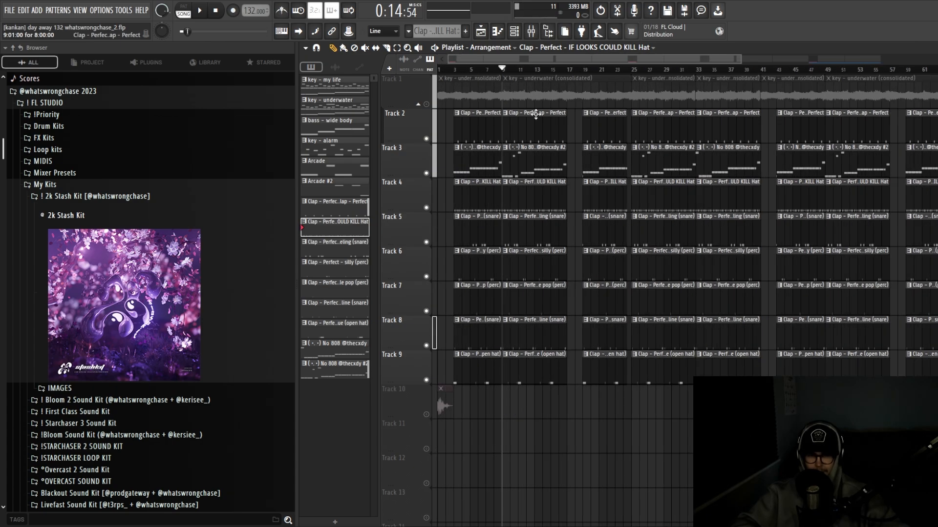
pyautogui.press('space')
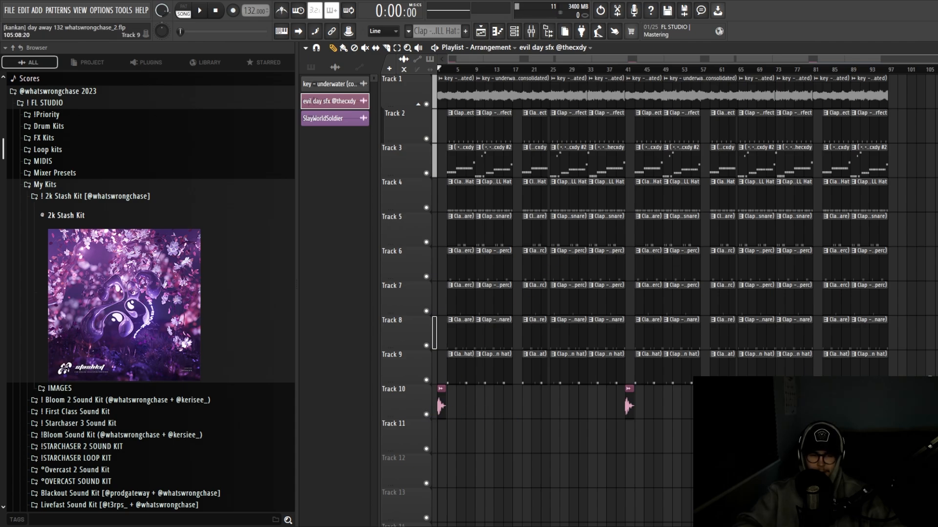
pyautogui.moveTo(923, 371); pyautogui.dragTo(400, 122)
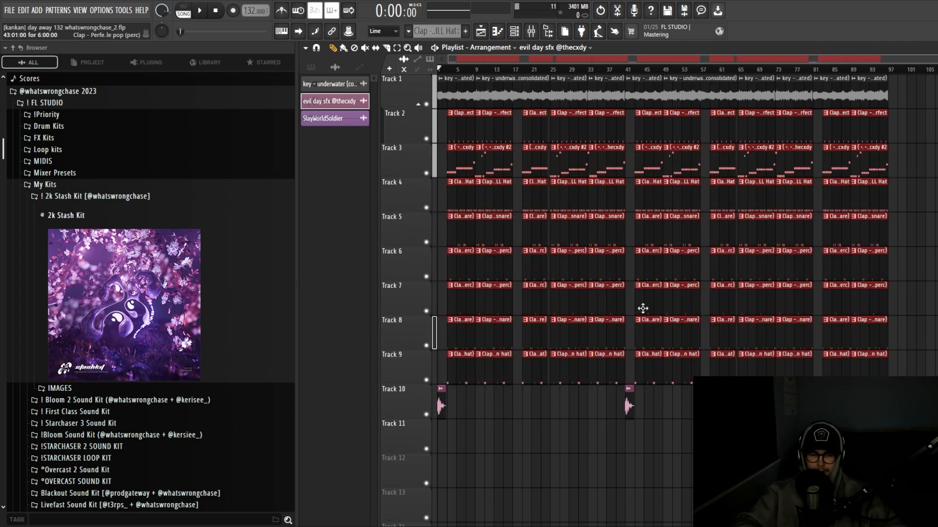
pyautogui.scroll(2, 636, 304)
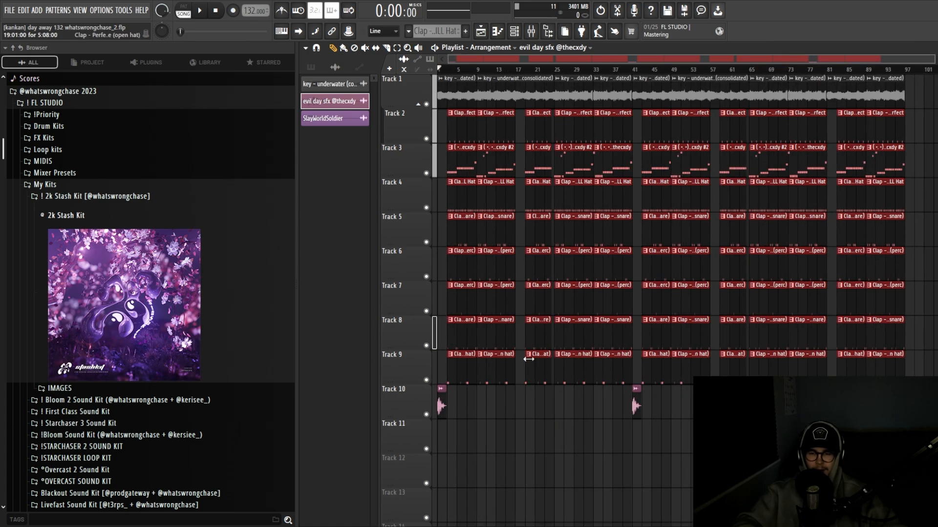
pyautogui.scroll(1, 439, 323)
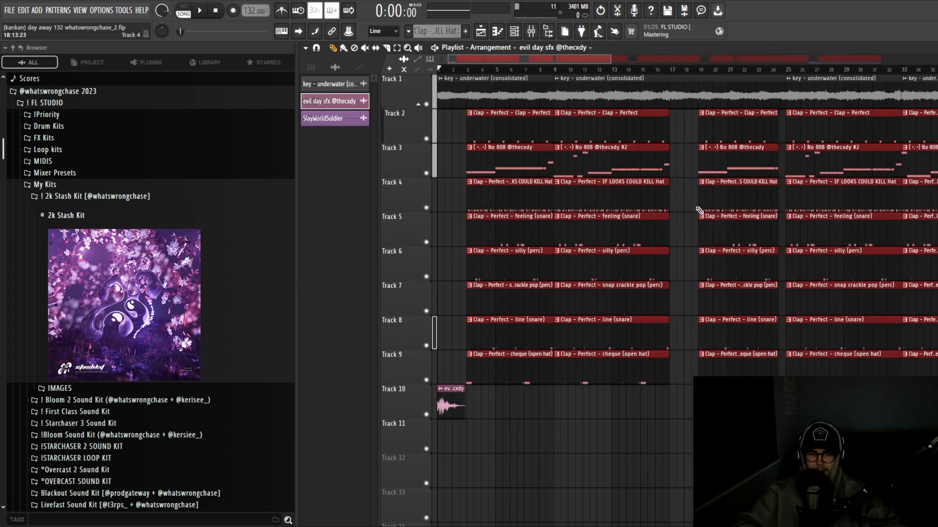
pyautogui.click(540, 414)
pyautogui.scroll(-2, 537, 413)
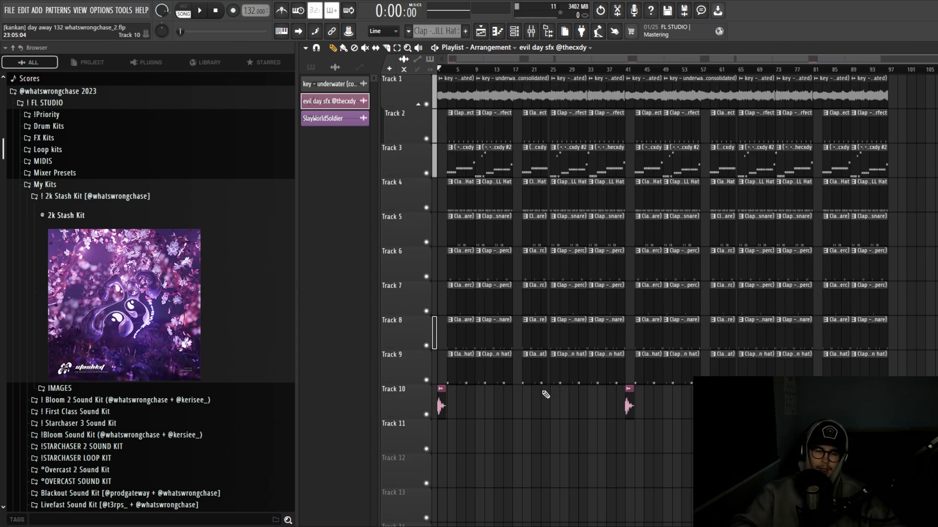
pyautogui.scroll(2, 512, 400)
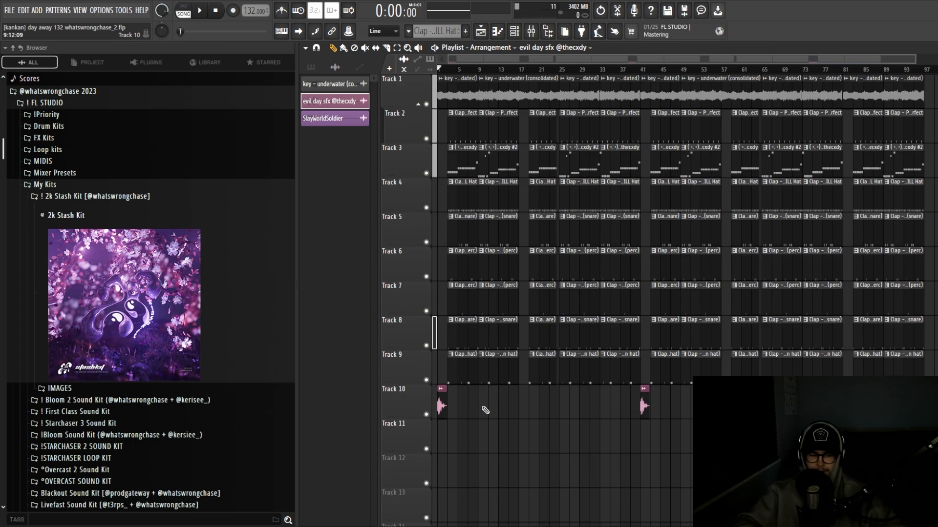
pyautogui.scroll(10, 485, 411)
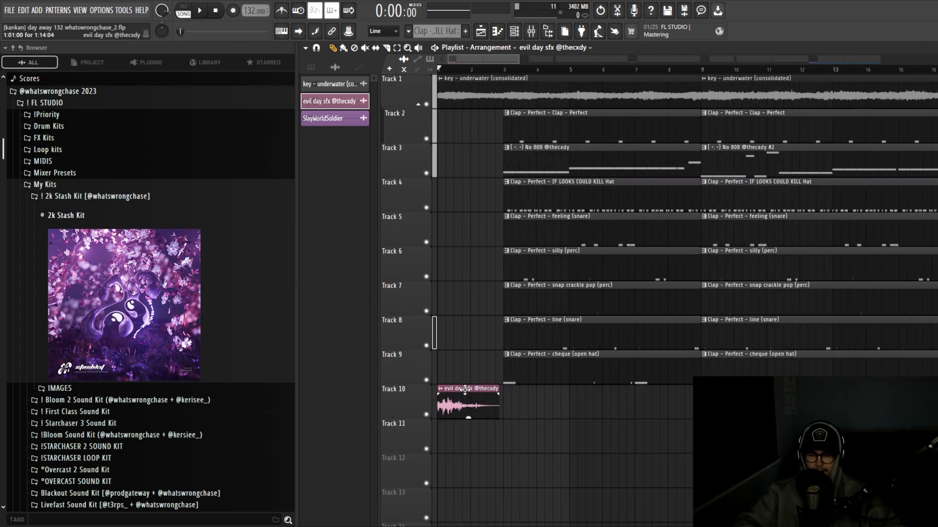
pyautogui.doubleClick(464, 391)
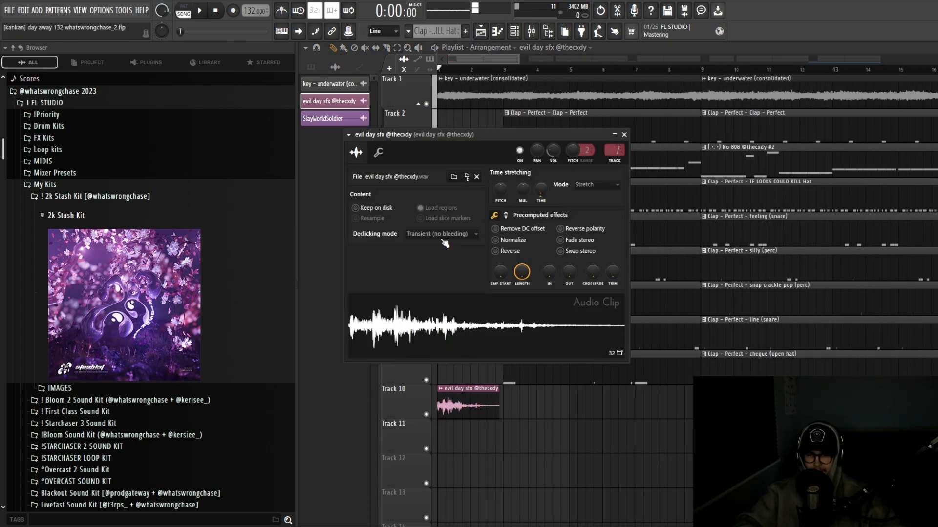
pyautogui.click(624, 135)
pyautogui.scroll(-6, 505, 429)
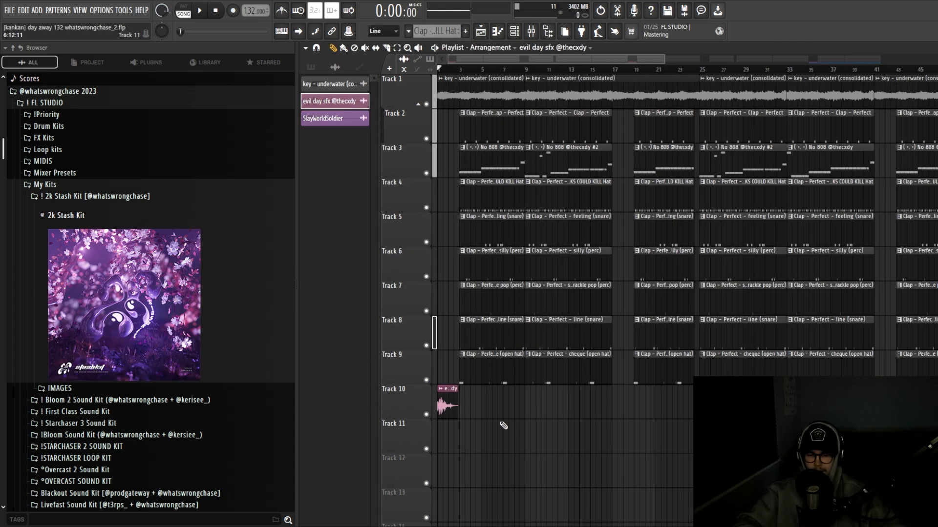
pyautogui.scroll(2, 569, 429)
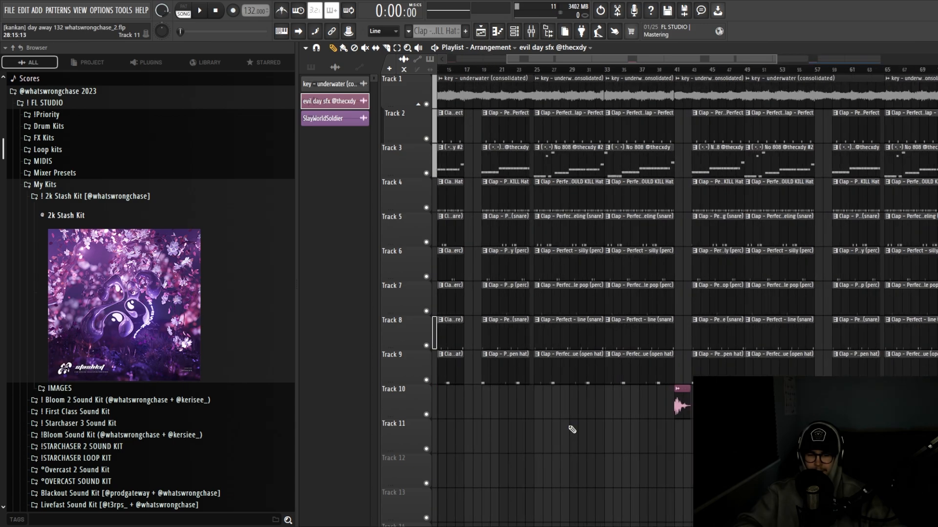
pyautogui.scroll(-2, 572, 429)
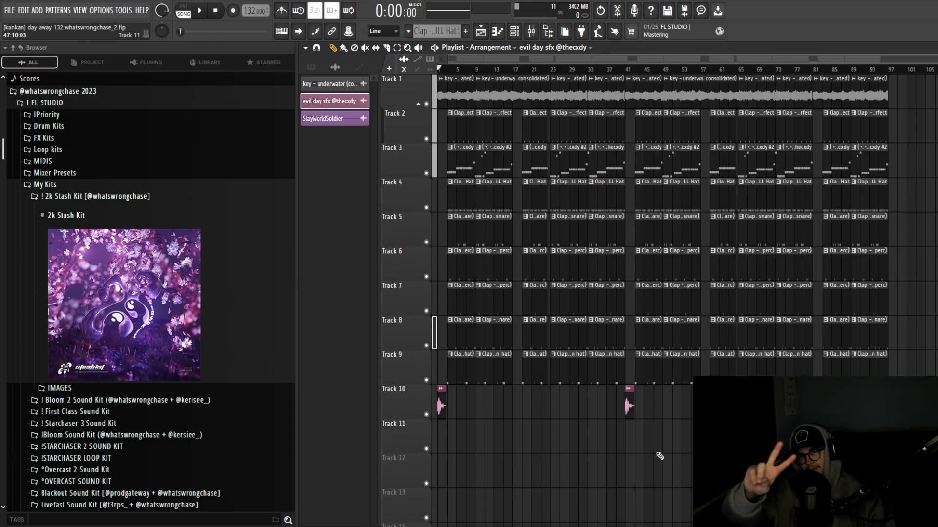
# Play the completed beat from the beginning in Song mode to hear the master fade-out
pyautogui.press('space')
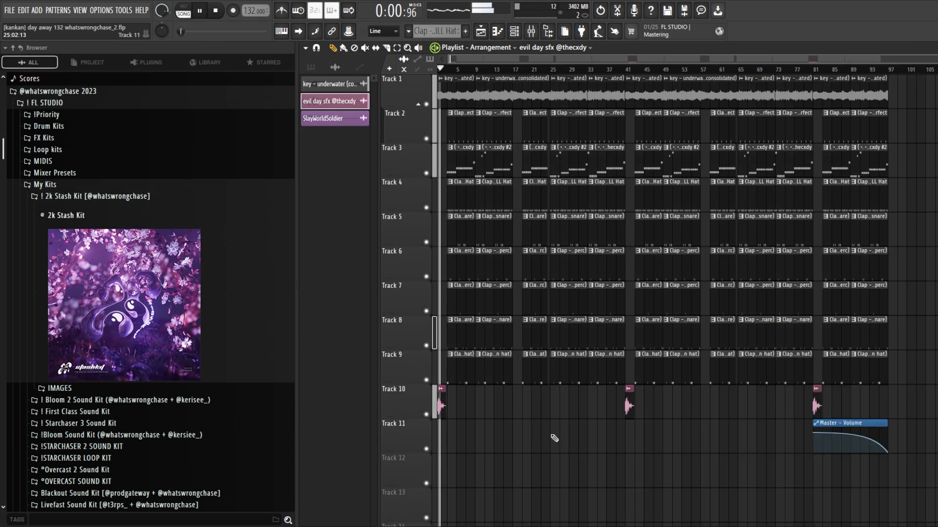